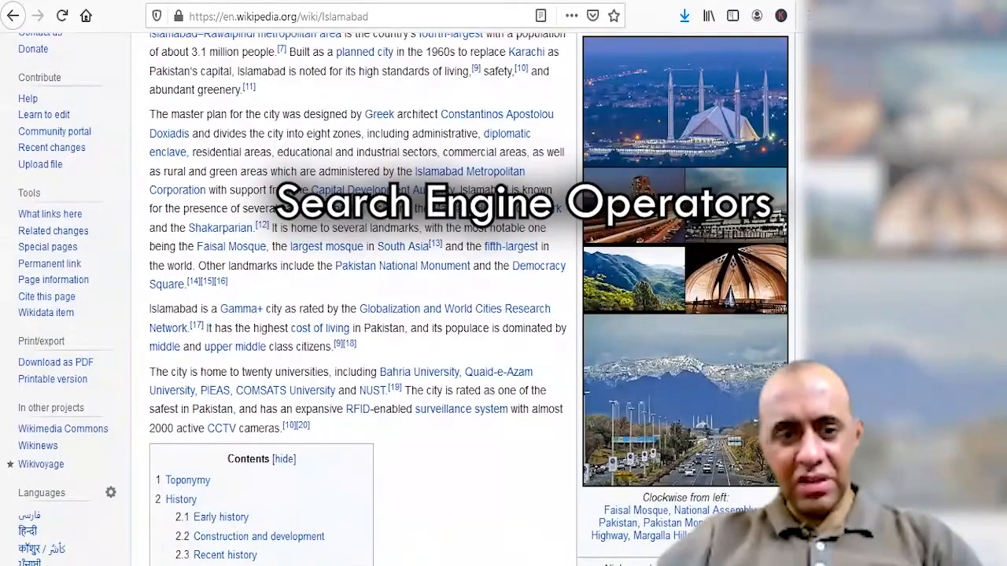
{"action": "scroll", "coordinate": [177, 84], "scroll_direction": "up", "scroll_amount": 3}
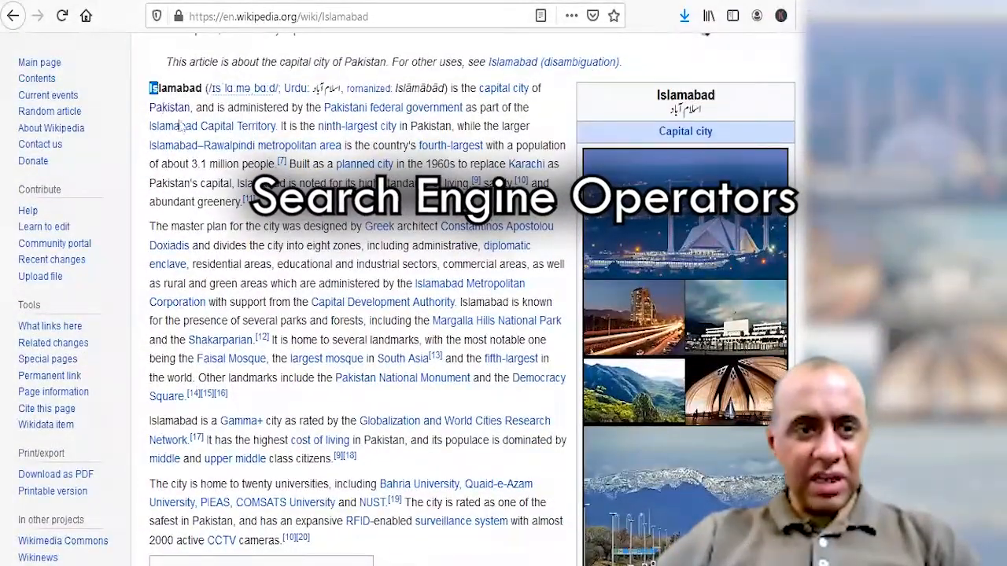
{"action": "left_click_drag", "start_coordinate": [149, 88], "coordinate": [567, 378]}
{"action": "left_click", "coordinate": [149, 88]}
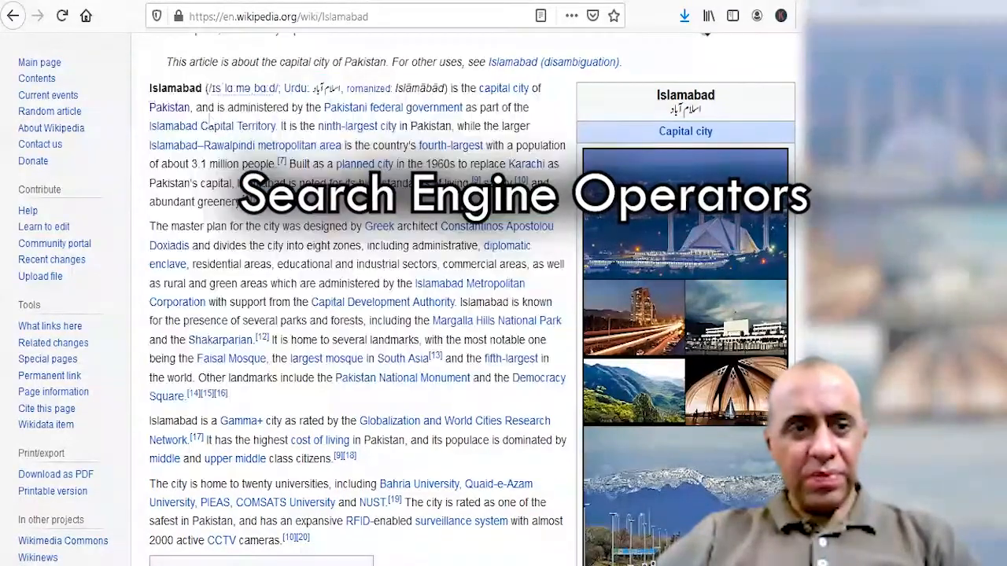
{"action": "left_click_drag", "start_coordinate": [150, 89], "coordinate": [275, 400]}
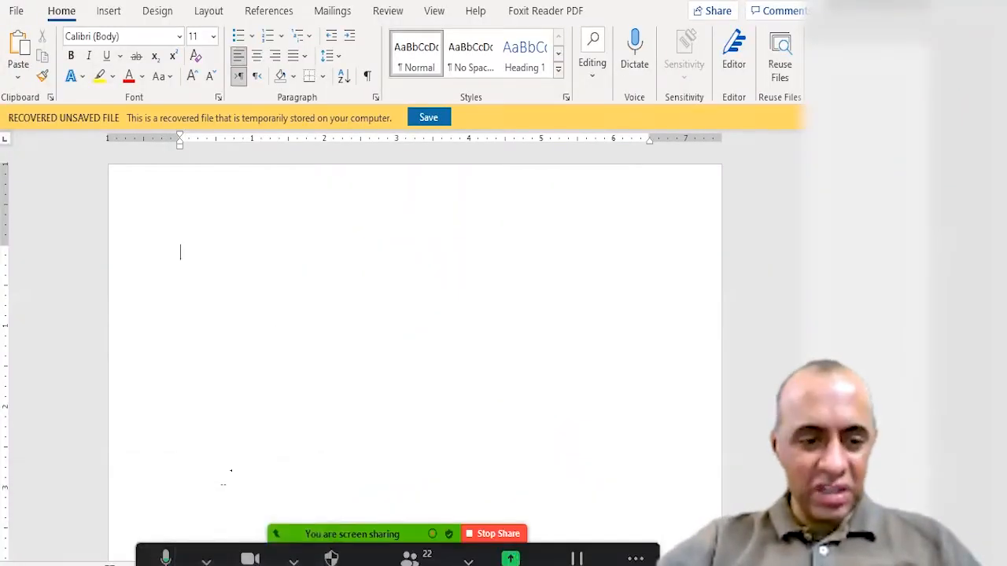
Step: Open a new blank Notepad note and enter "Working with Files" as its first line
{"action": "right_click", "coordinate": [194, 565]}
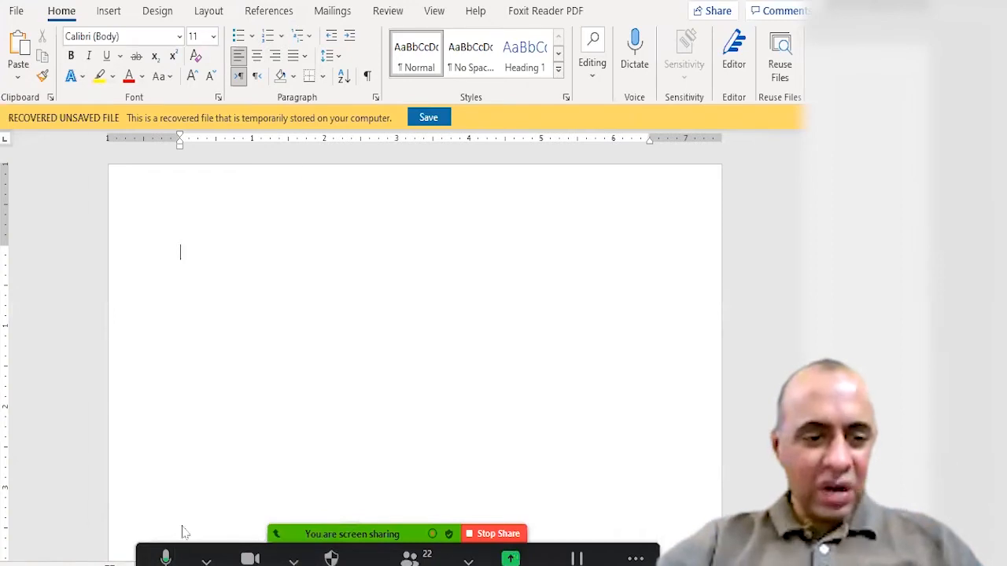
{"action": "left_click", "coordinate": [178, 527]}
{"action": "type", "text": "Forking"}
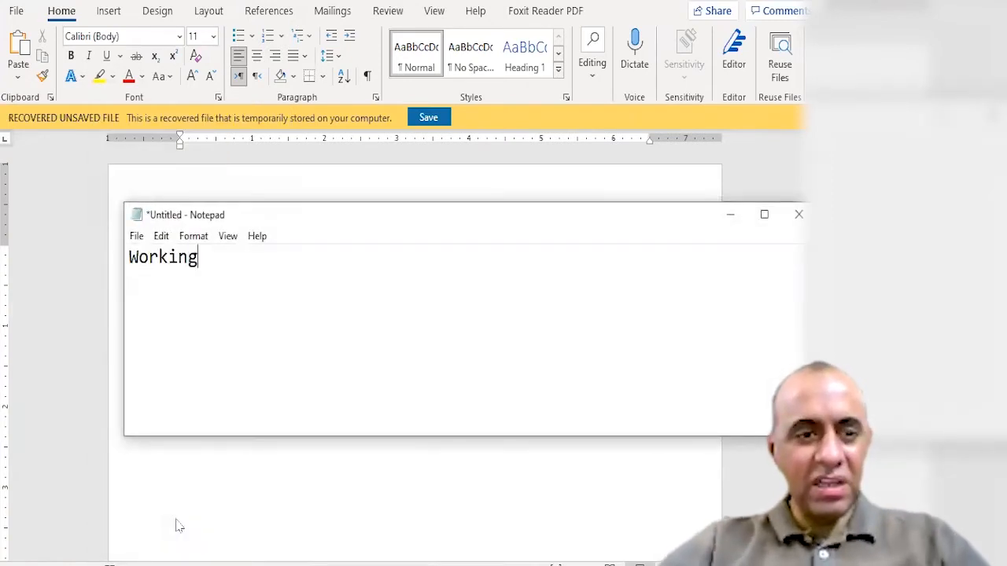
{"action": "type", "text": " with Files"}
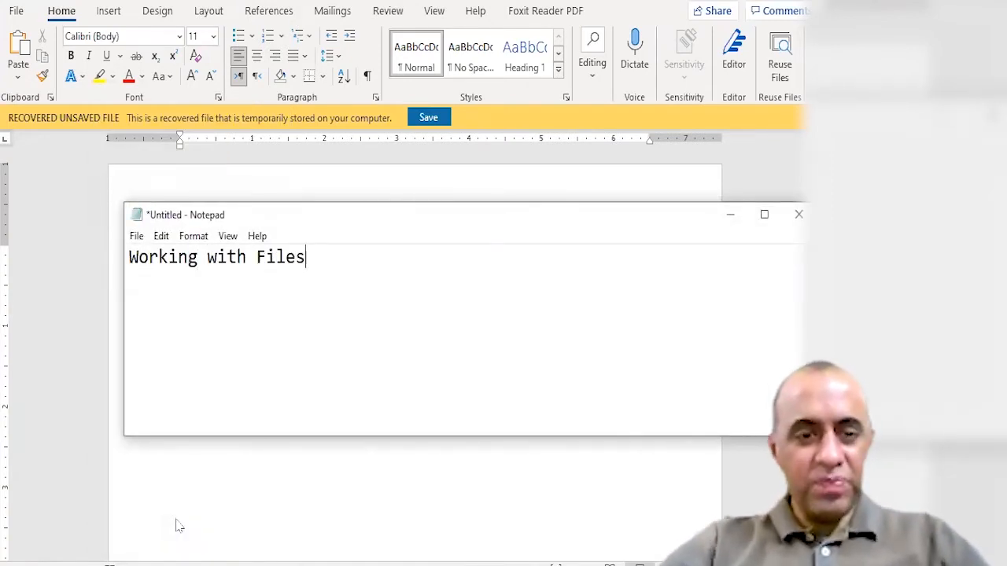
Step: Add the line "New, Open, Edit, Save" below the heading in the note
{"action": "key", "text": "Return"}
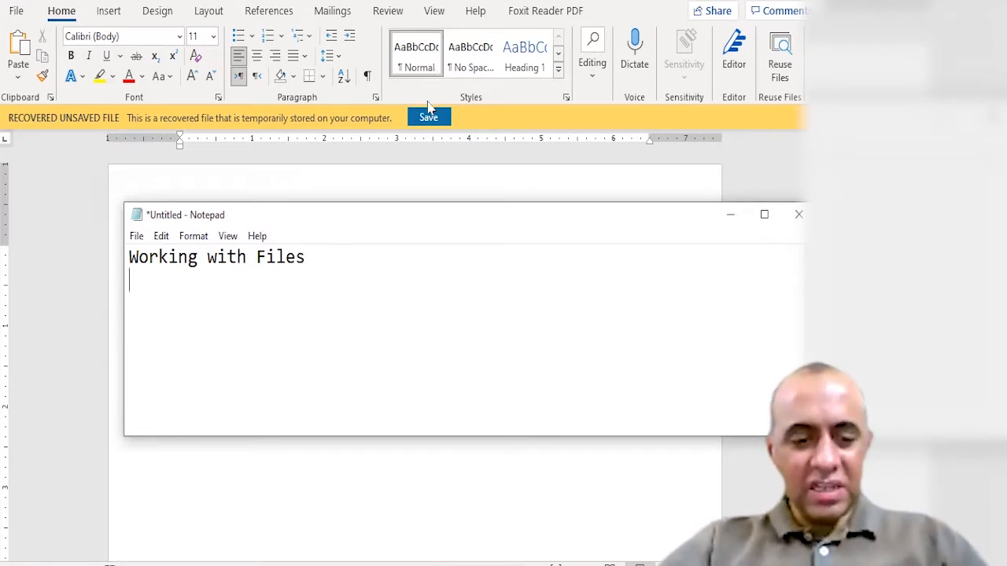
{"action": "type", "text": "New"}
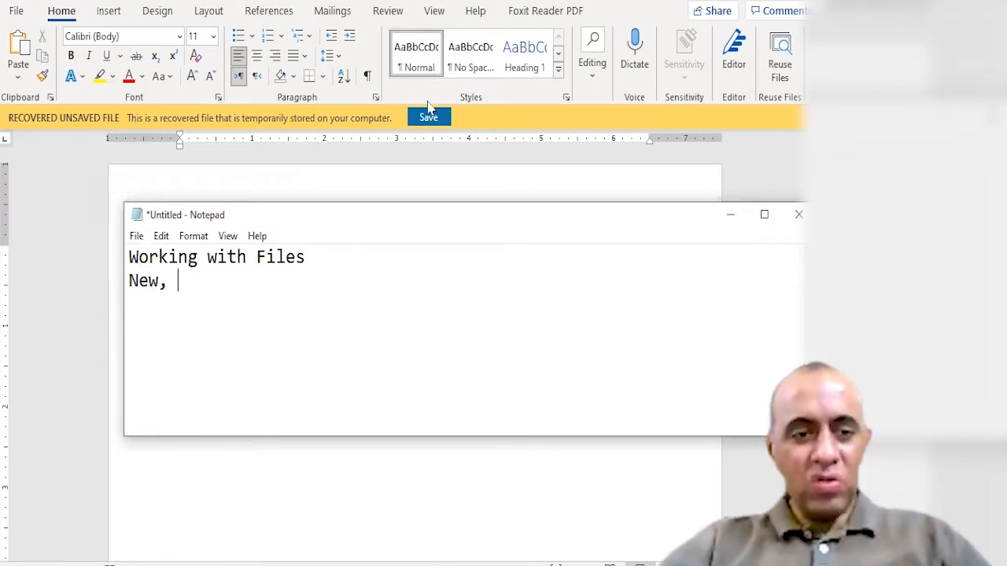
{"action": "type", "text": ", Open, "}
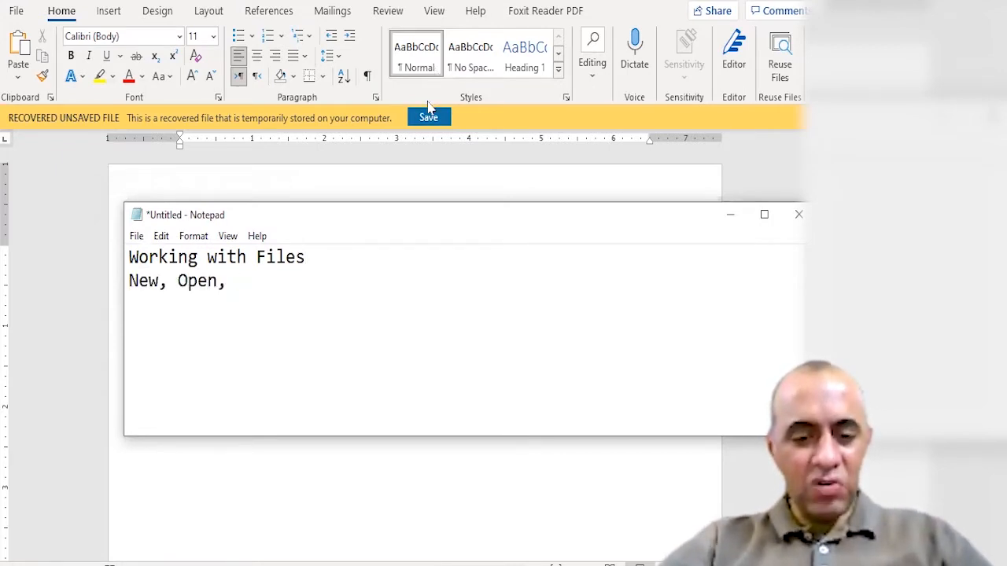
{"action": "type", "text": "Edit, Save"}
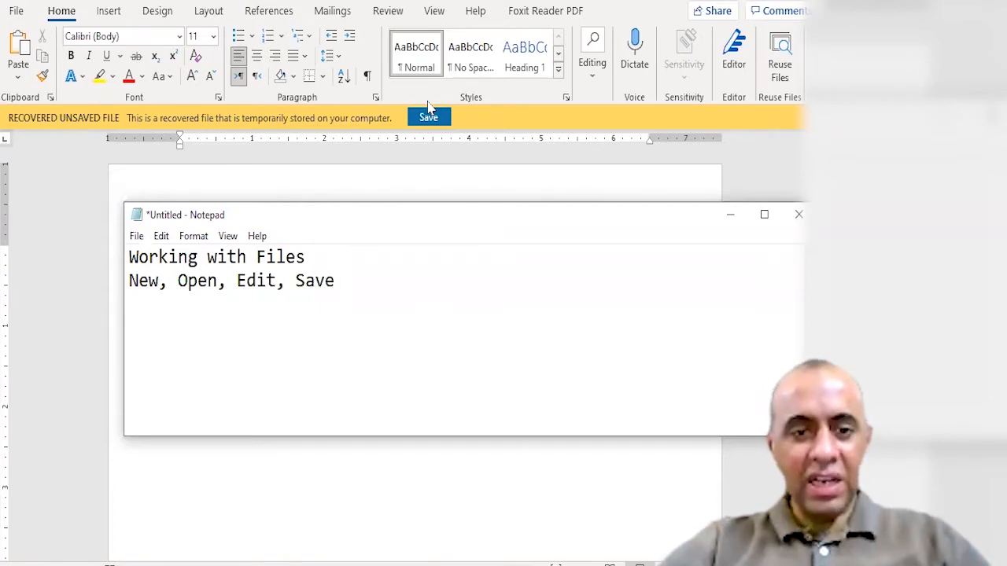
{"action": "left_click_drag", "start_coordinate": [351, 285], "coordinate": [111, 290]}
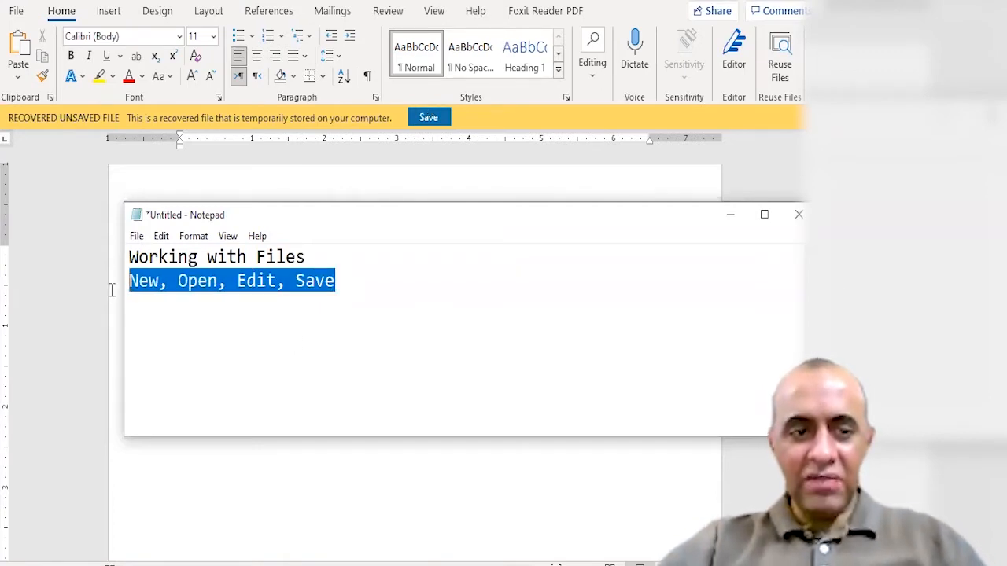
{"action": "left_click", "coordinate": [355, 279]}
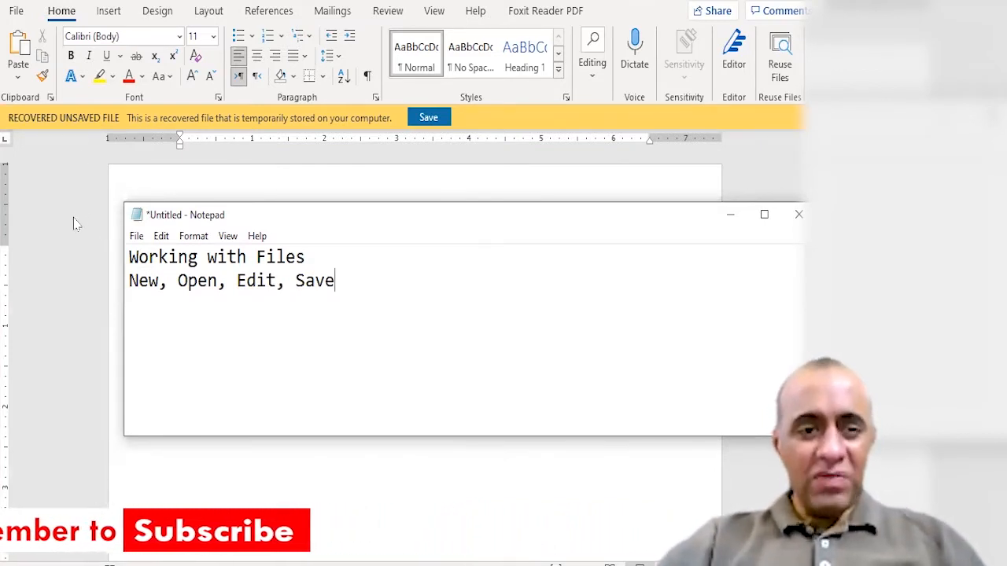
Step: Switch from the note to the blank Word document and on to the untitled LibreOffice Writer document
{"action": "left_click", "coordinate": [106, 178]}
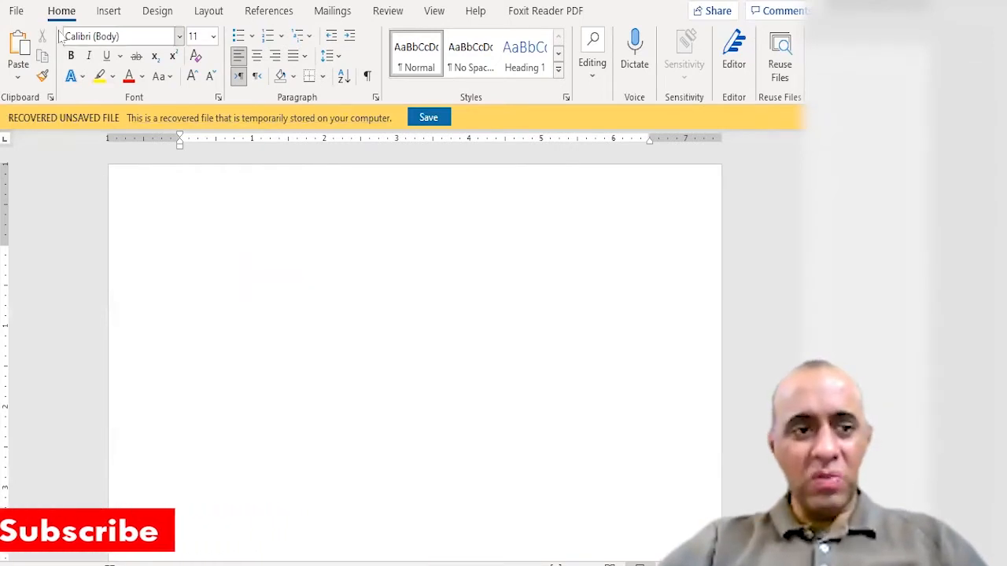
{"action": "key", "text": "alt+Tab"}
{"action": "key", "text": "alt+Tab"}
{"action": "key", "text": "alt+Tab"}
{"action": "key", "text": "alt+Tab"}
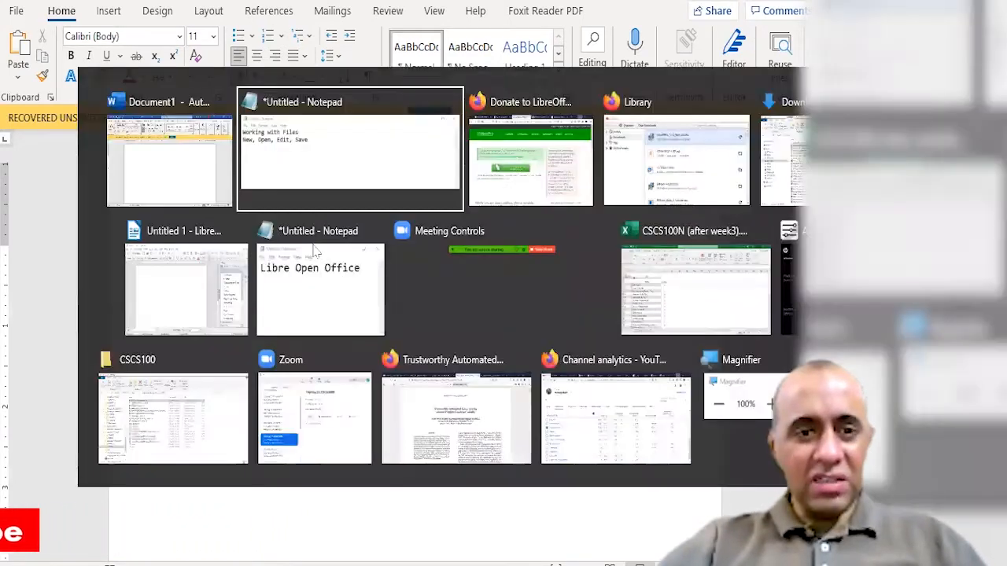
{"action": "key", "text": "alt+Tab"}
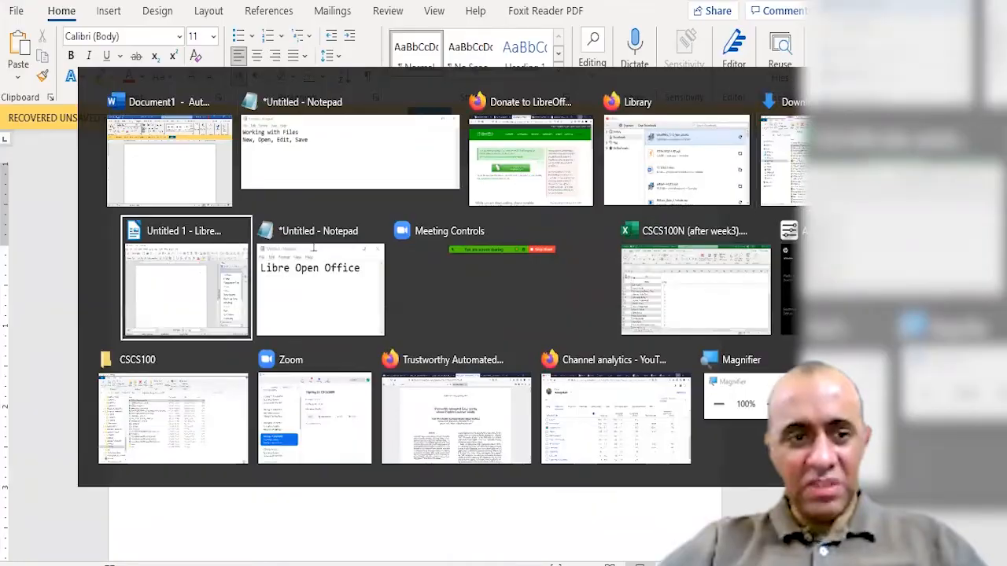
{"action": "key", "text": "alt+Tab"}
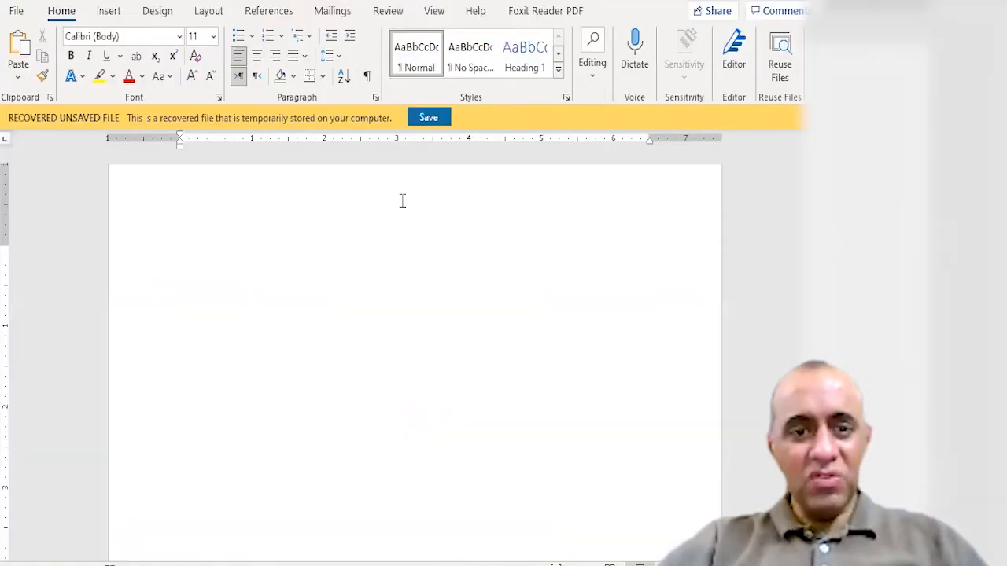
{"action": "key", "text": "alt+Tab"}
Step: Switch back to the Notepad topic list and add the line "Font Properties" under the file operations
{"action": "key", "text": "alt+Tab"}
{"action": "key", "text": "Tab"}
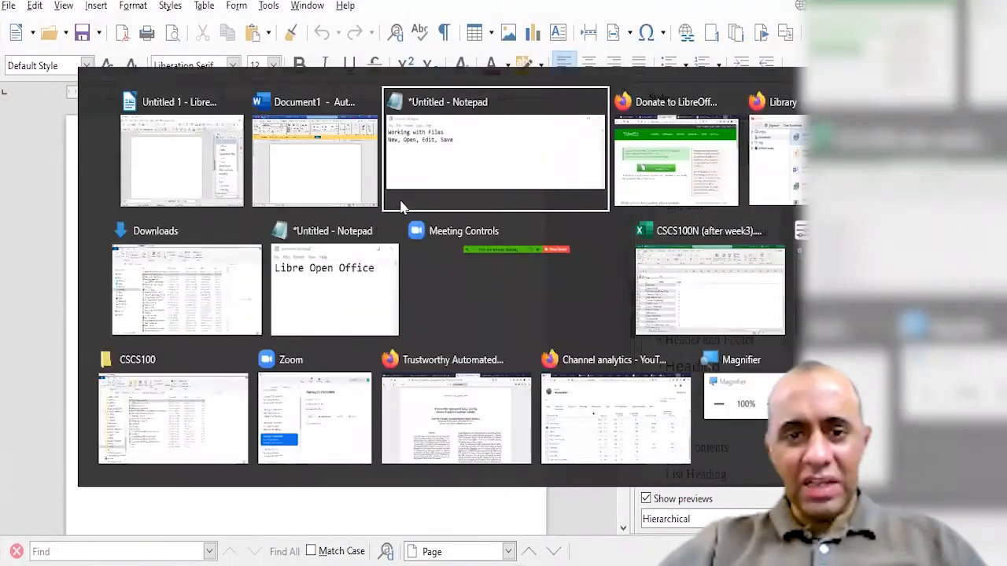
{"action": "type", "text": "Font "}
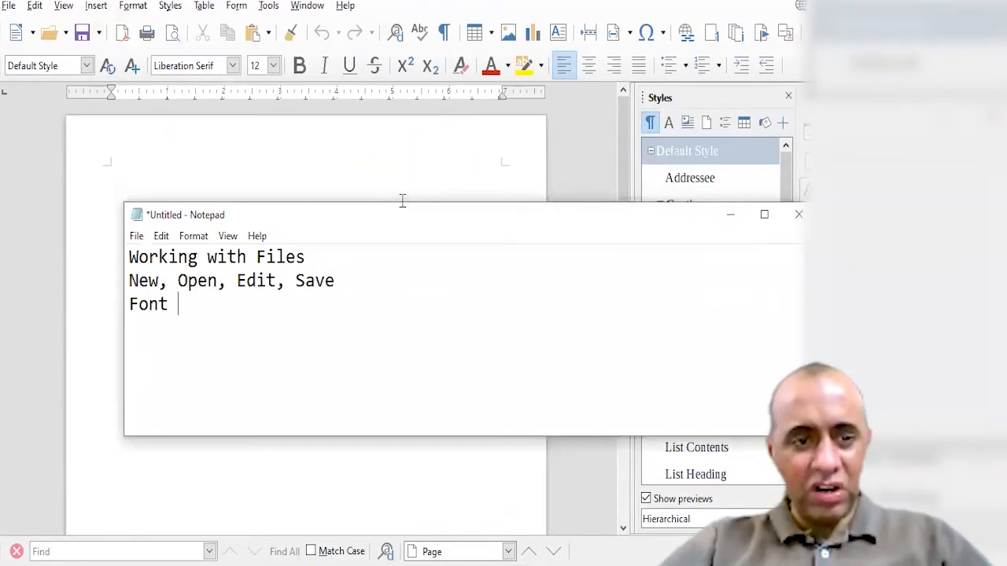
{"action": "type", "text": "Properti"}
{"action": "key", "text": "BackSpace"}
{"action": "key", "text": "BackSpace"}
{"action": "key", "text": "BackSpace"}
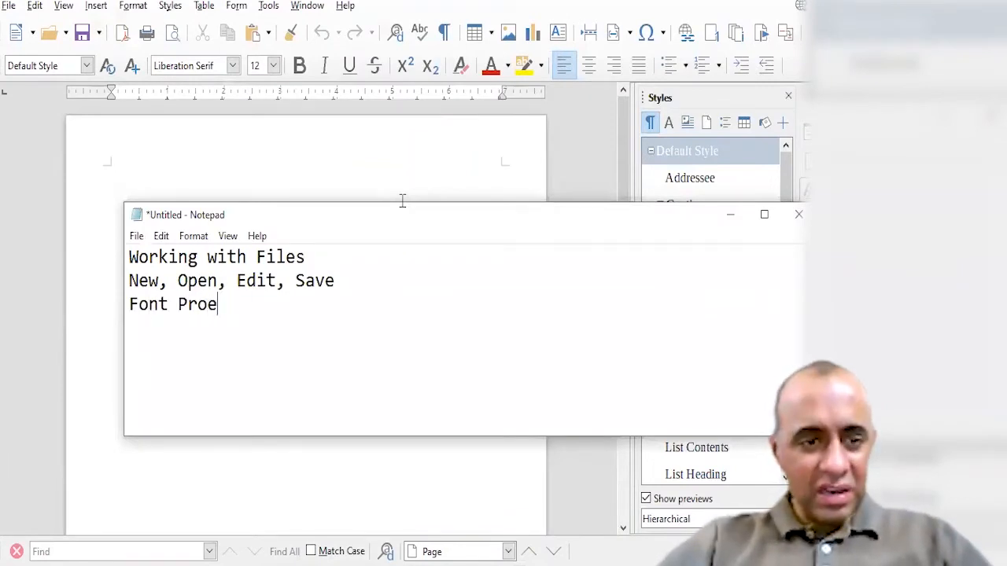
{"action": "key", "text": "BackSpace"}
{"action": "type", "text": "perti"}
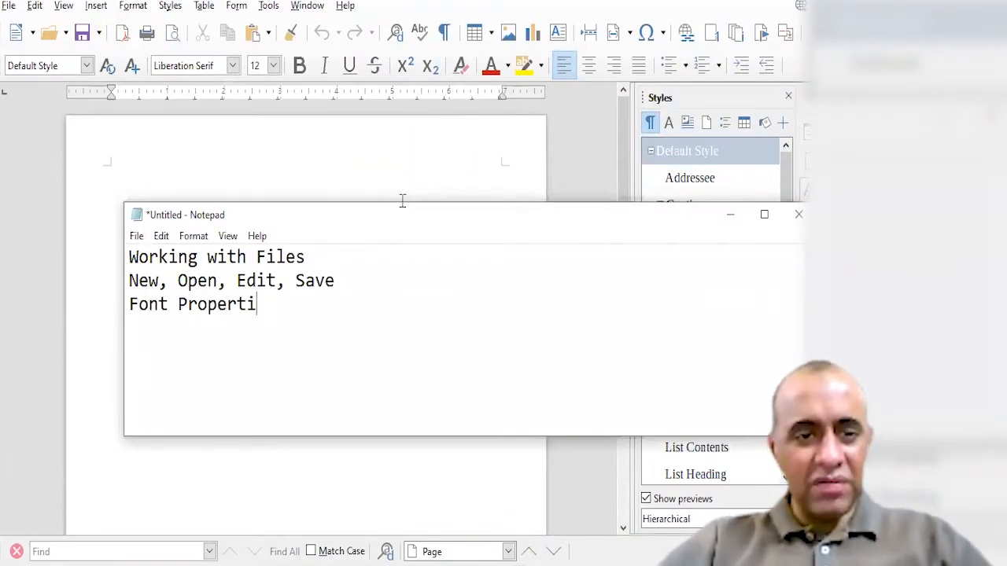
{"action": "type", "text": "rees"}
Step: Add the lines "Paragraph Properties" and "Page Properties" at the end of the note
{"action": "key", "text": "Return"}
{"action": "type", "text": "Par"}
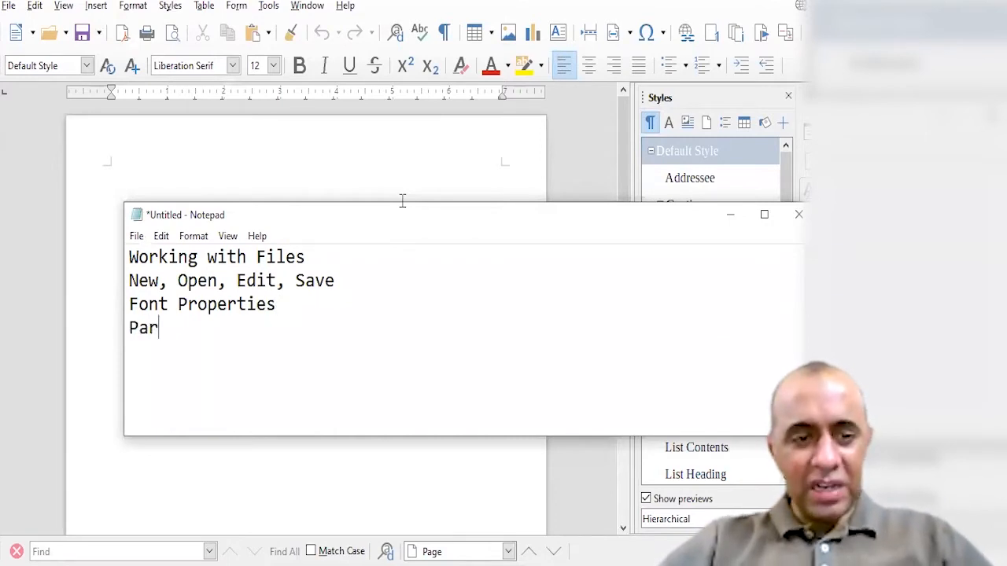
{"action": "key", "text": "BackSpace"}
{"action": "type", "text": "agraph Properties"}
{"action": "key", "text": "Return"}
{"action": "type", "text": "Page "}
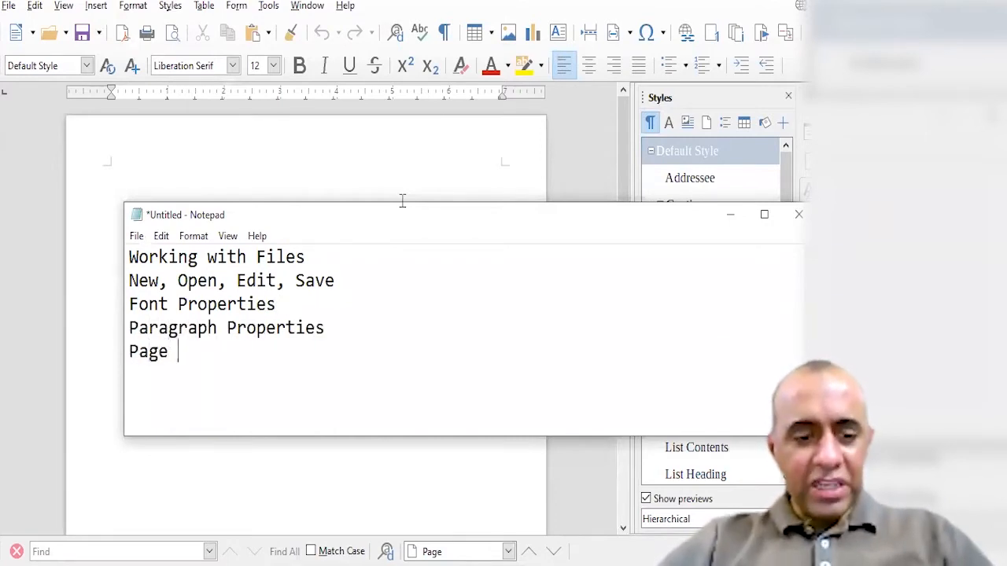
{"action": "type", "text": "Properties"}
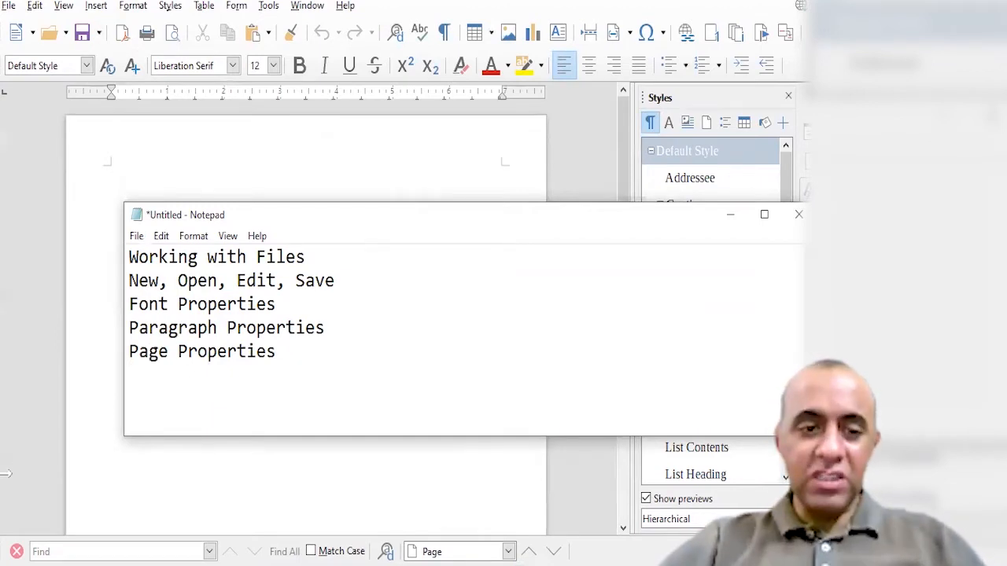
{"action": "left_click_drag", "start_coordinate": [256, 262], "coordinate": [339, 261]}
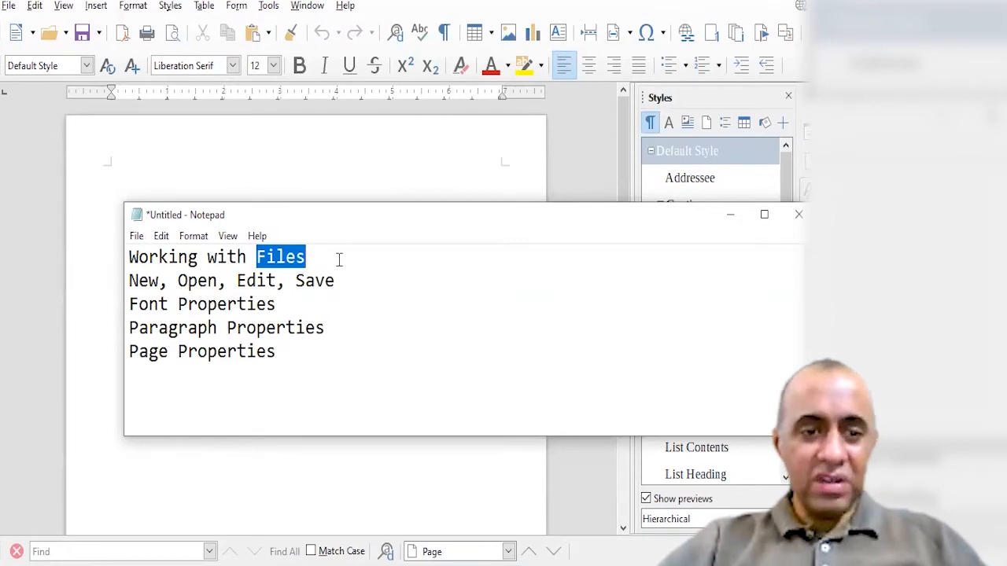
{"action": "left_click", "coordinate": [329, 349]}
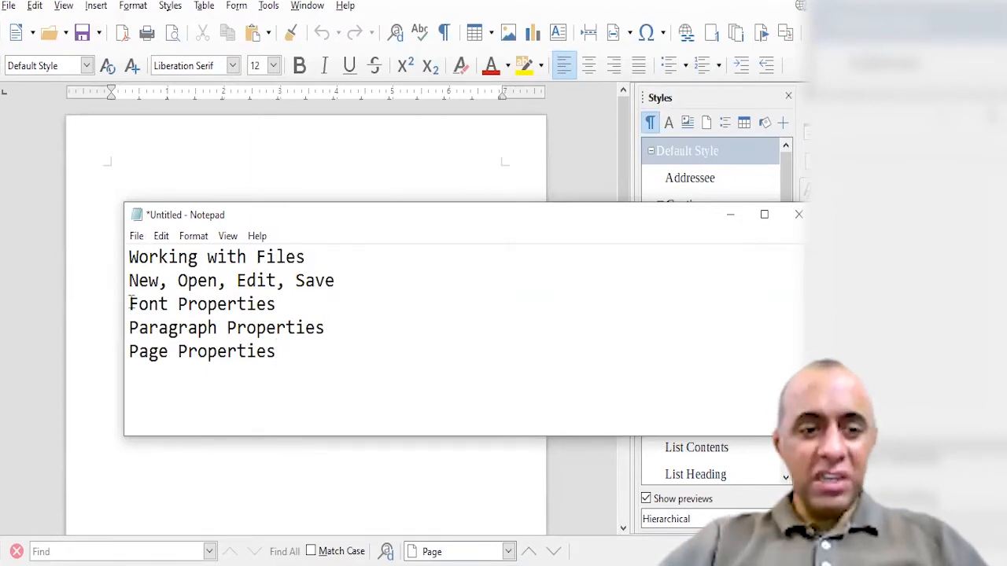
{"action": "left_click_drag", "start_coordinate": [130, 304], "coordinate": [287, 346]}
Step: Move the "Page Properties" line up so it sits directly above "Font Properties" in the note
{"action": "left_click", "coordinate": [287, 347]}
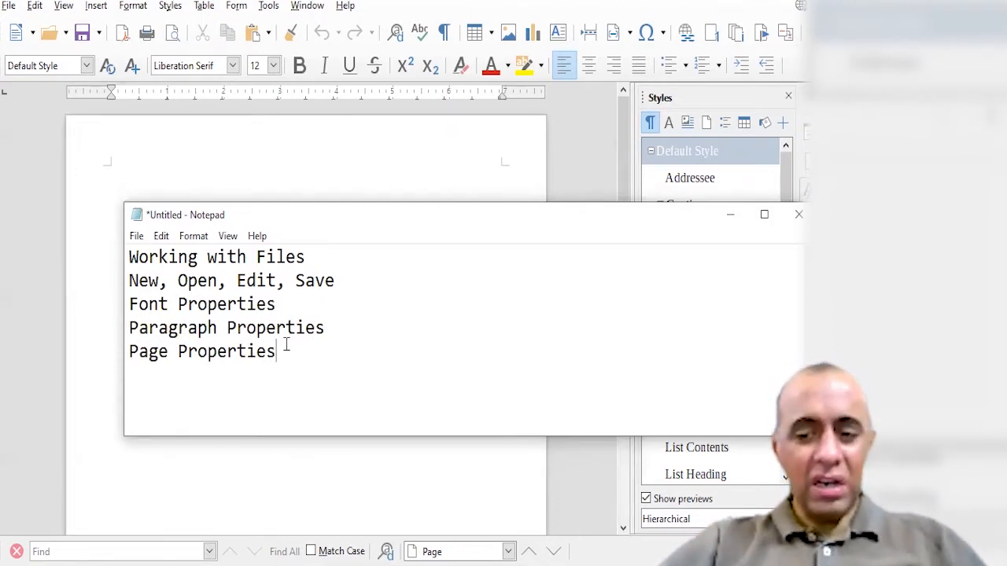
{"action": "key", "text": "shift+Down"}
{"action": "key", "text": "ctrl+x"}
{"action": "key", "text": "Up"}
{"action": "key", "text": "Up"}
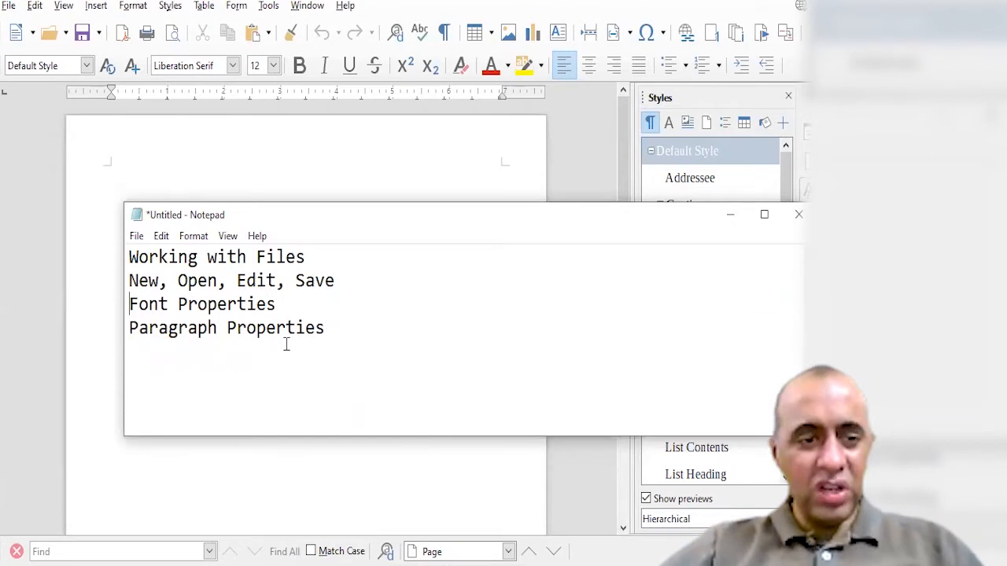
{"action": "key", "text": "ctrl+v"}
{"action": "key", "text": "shift+Up"}
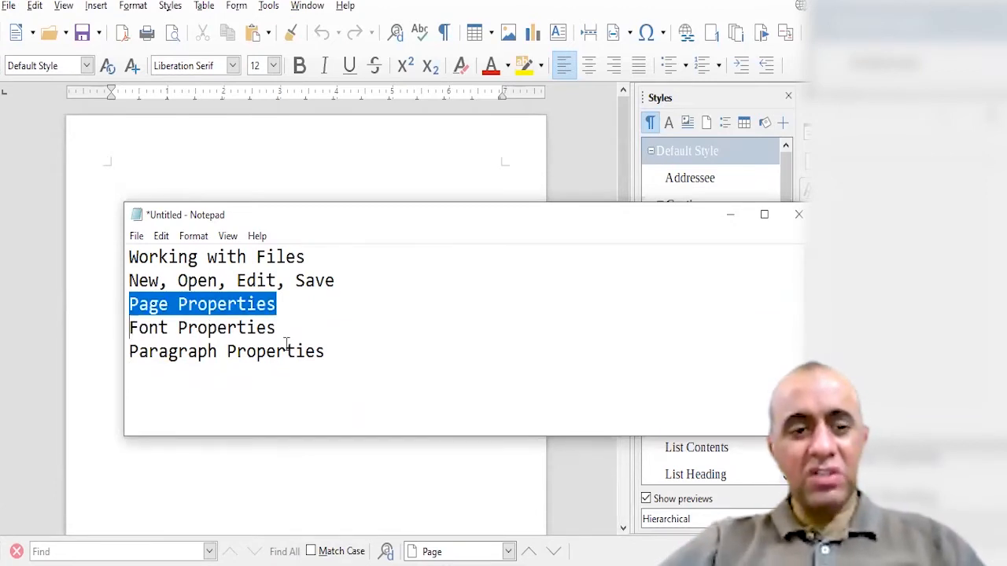
Step: Return to the blank LibreOffice Writer document and open its page style settings
{"action": "left_click", "coordinate": [149, 176]}
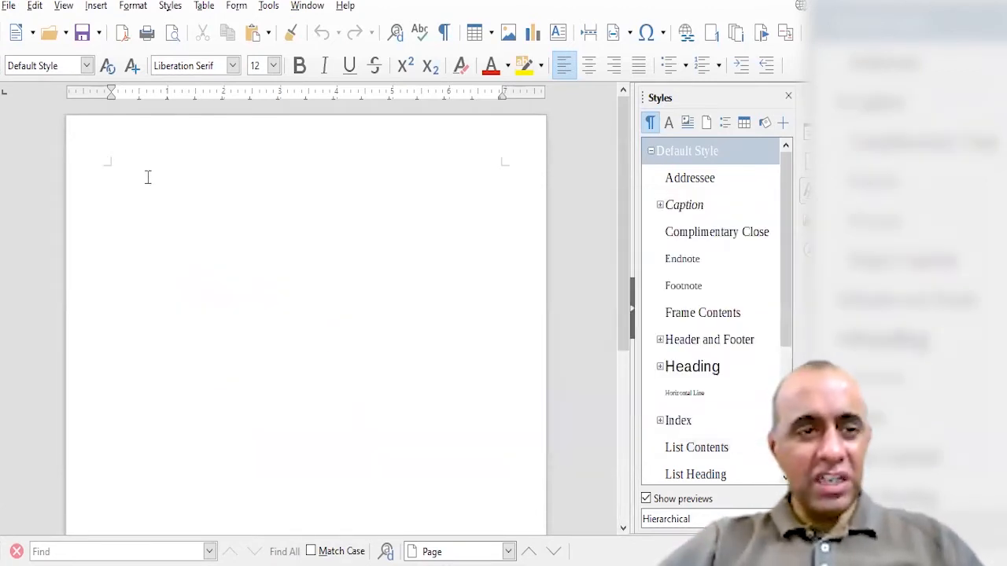
{"action": "left_click", "coordinate": [130, 7]}
{"action": "left_click", "coordinate": [130, 6]}
{"action": "left_click", "coordinate": [130, 7]}
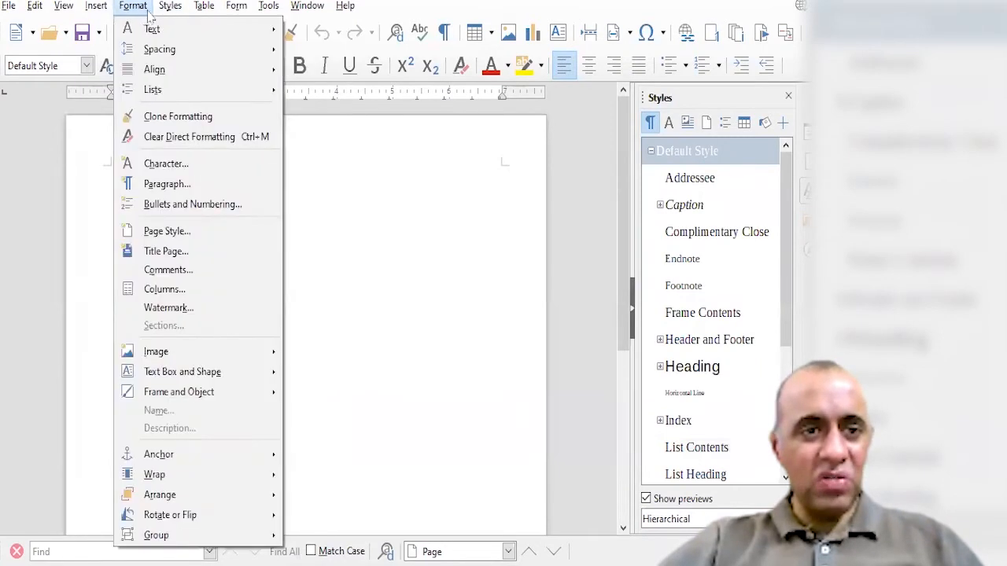
{"action": "left_click", "coordinate": [209, 233]}
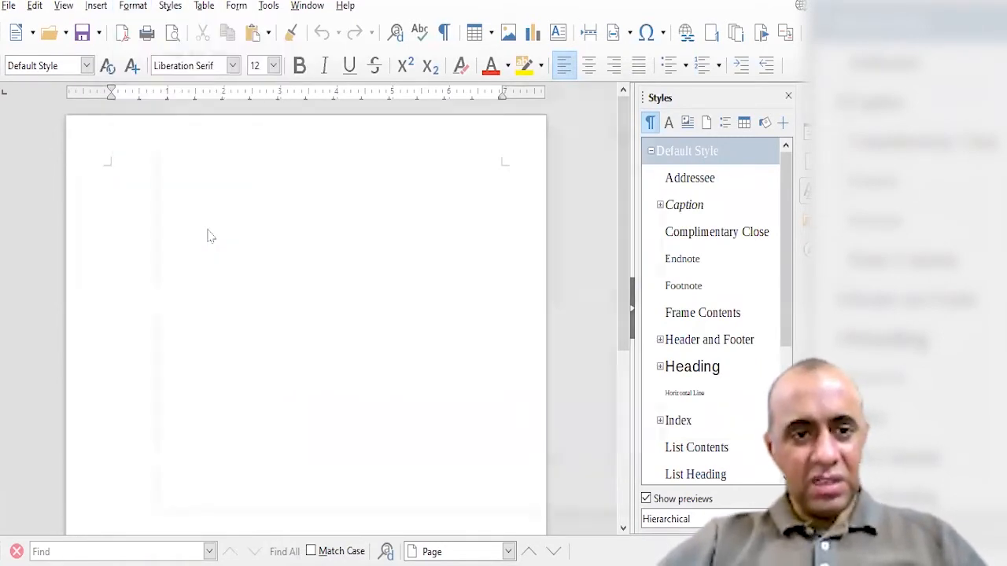
Step: Review the default page style's organiser, page, area, transparency, header, borders, columns and footnote settings
{"action": "left_click", "coordinate": [181, 77]}
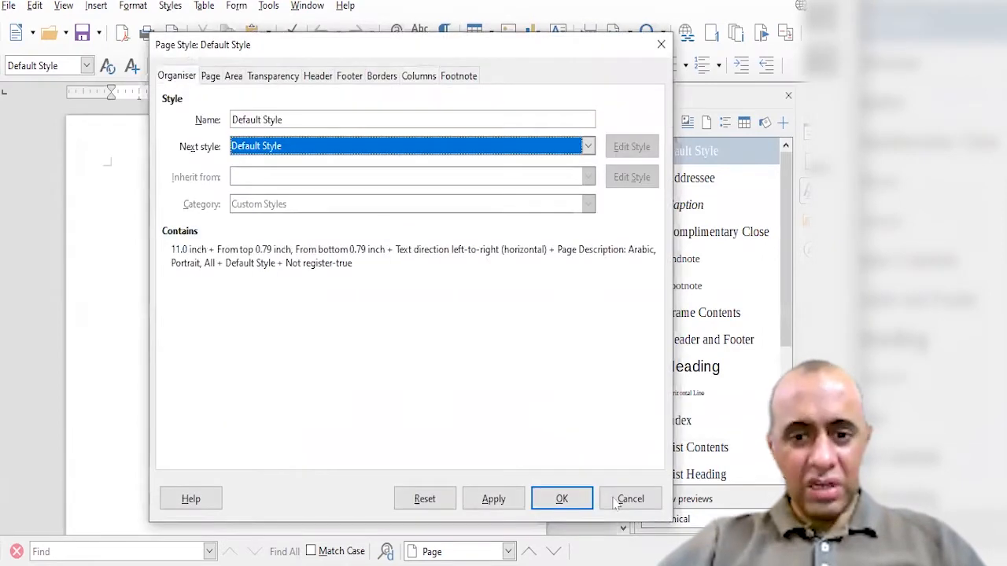
{"action": "left_click", "coordinate": [210, 79]}
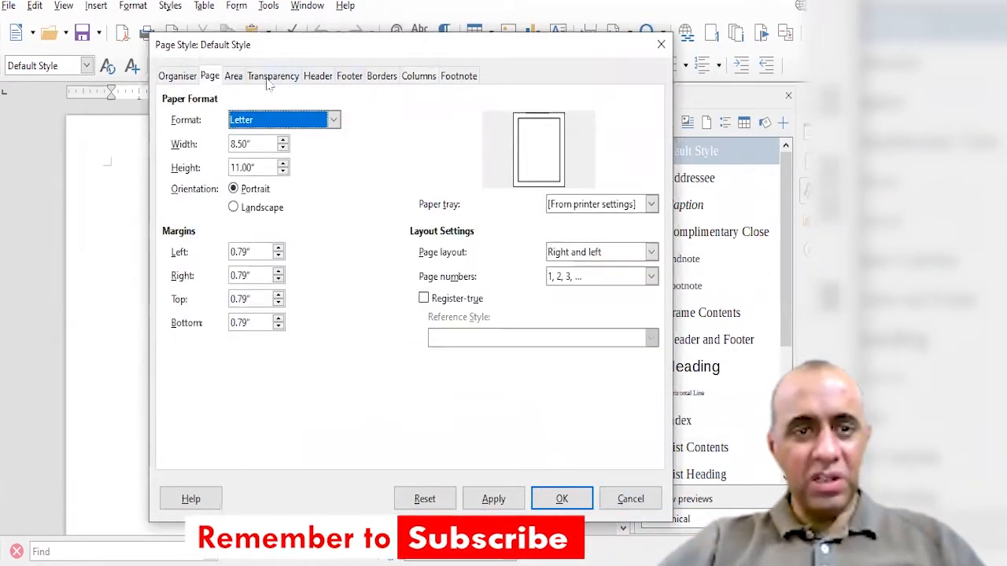
{"action": "left_click", "coordinate": [231, 78]}
{"action": "left_click", "coordinate": [255, 77]}
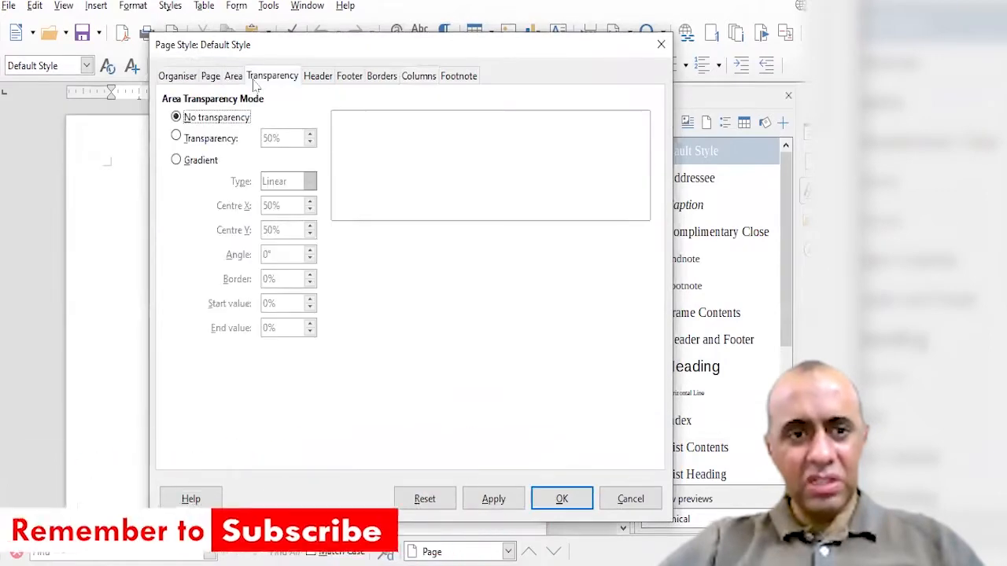
{"action": "left_click", "coordinate": [319, 76]}
{"action": "left_click", "coordinate": [386, 77]}
{"action": "left_click", "coordinate": [419, 76]}
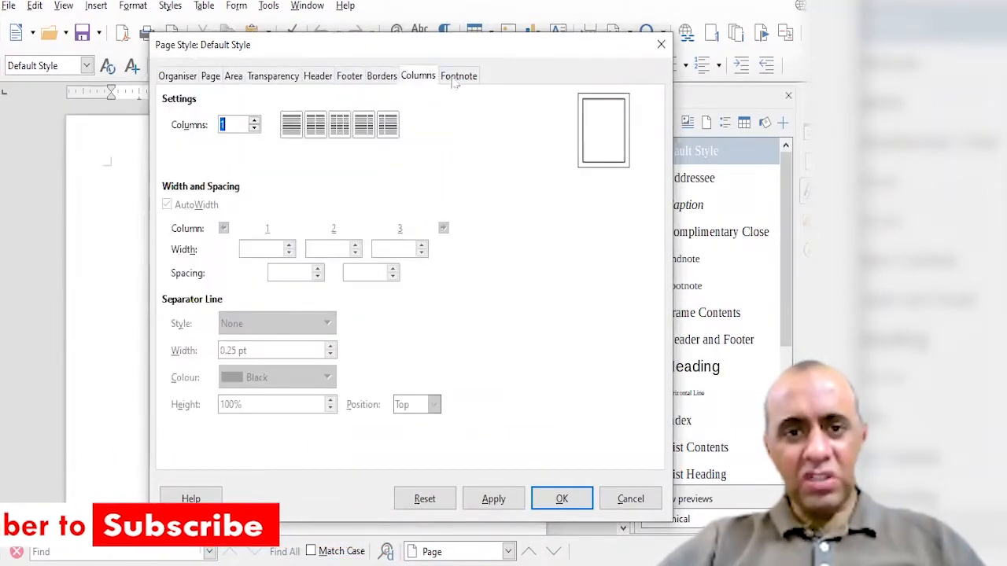
{"action": "left_click", "coordinate": [458, 76]}
Step: Set the default page style's orientation to Landscape, keeping the Letter paper format
{"action": "left_click", "coordinate": [210, 76]}
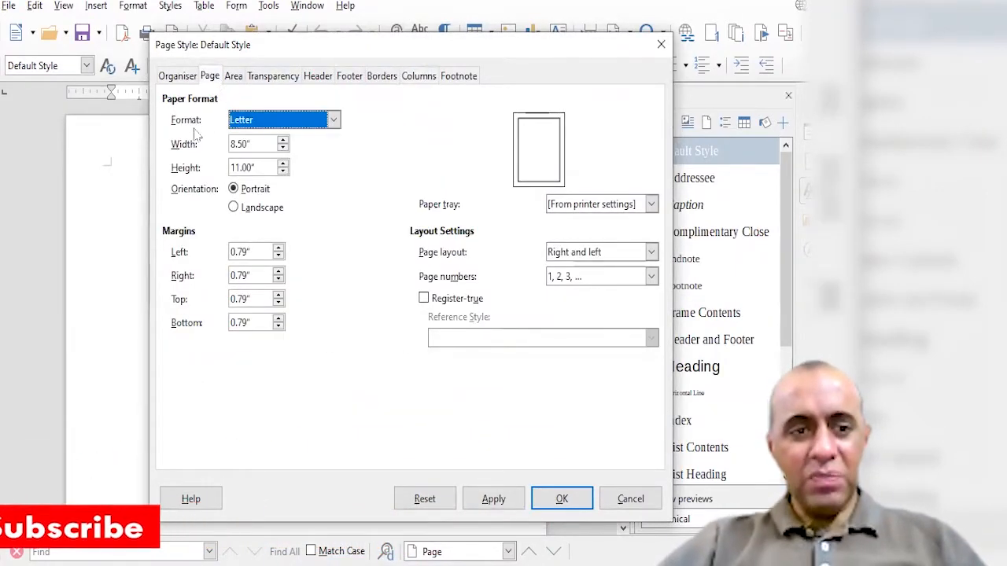
{"action": "key", "text": "Tab"}
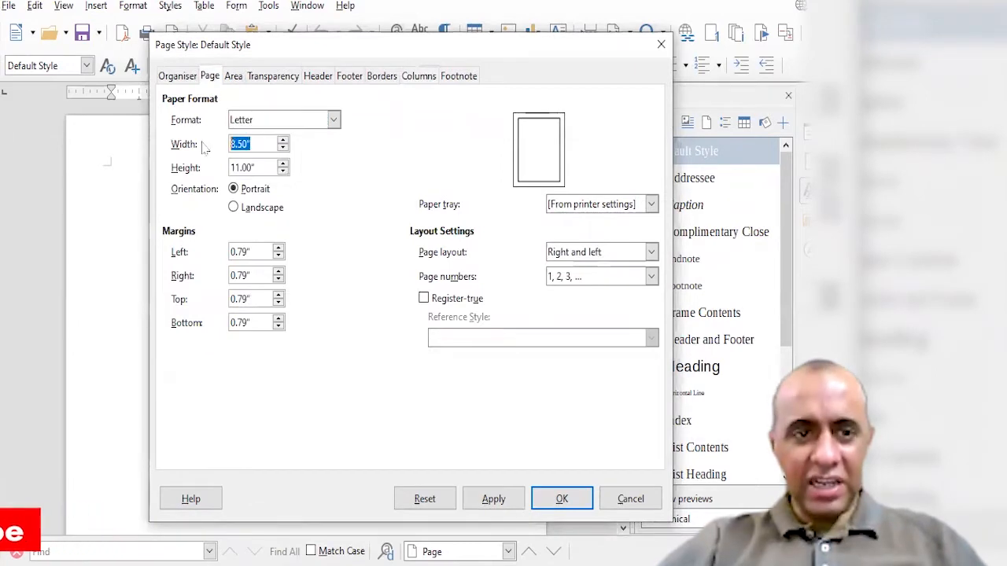
{"action": "key", "text": "Tab"}
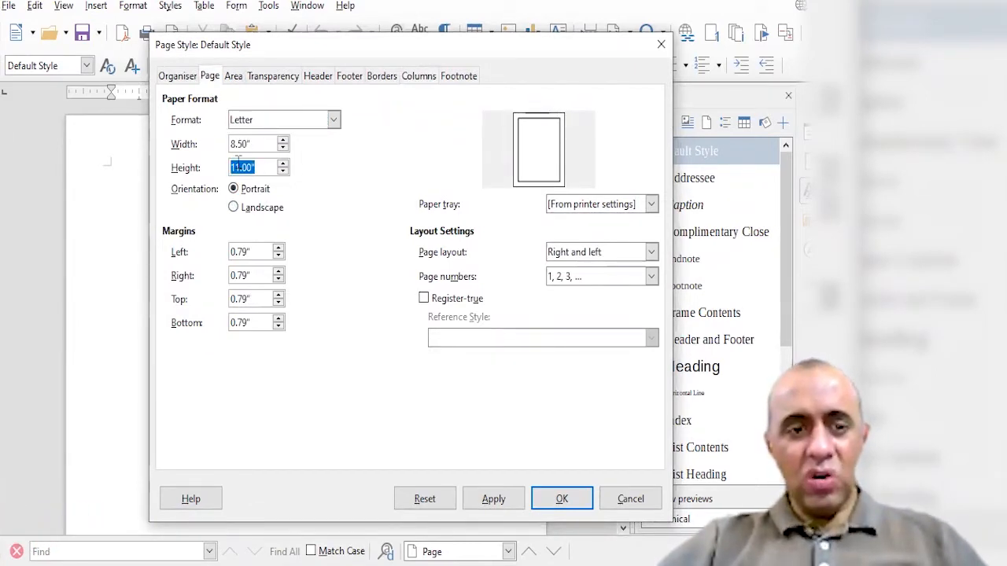
{"action": "left_click", "coordinate": [234, 207]}
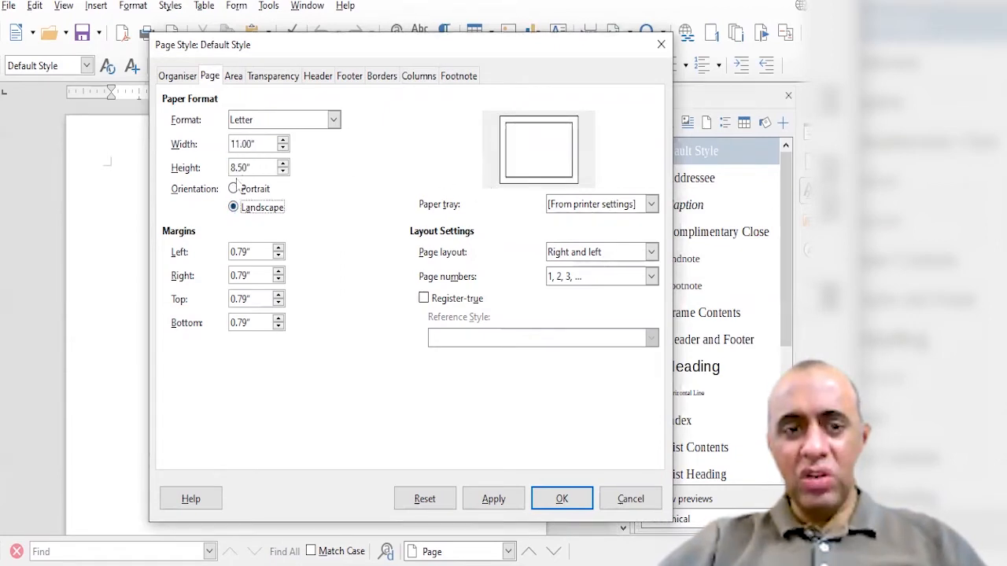
{"action": "left_click", "coordinate": [234, 189]}
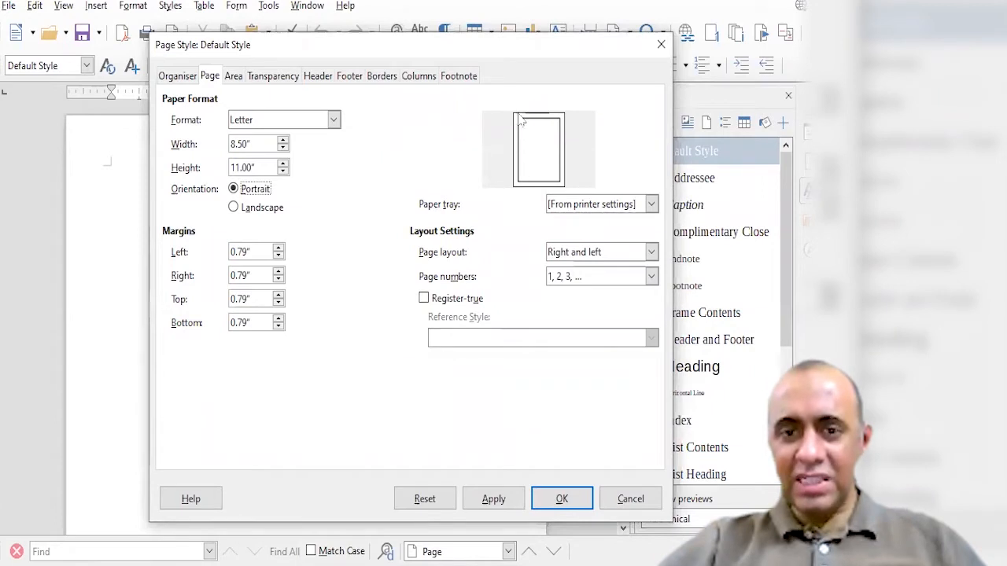
{"action": "left_click", "coordinate": [234, 207]}
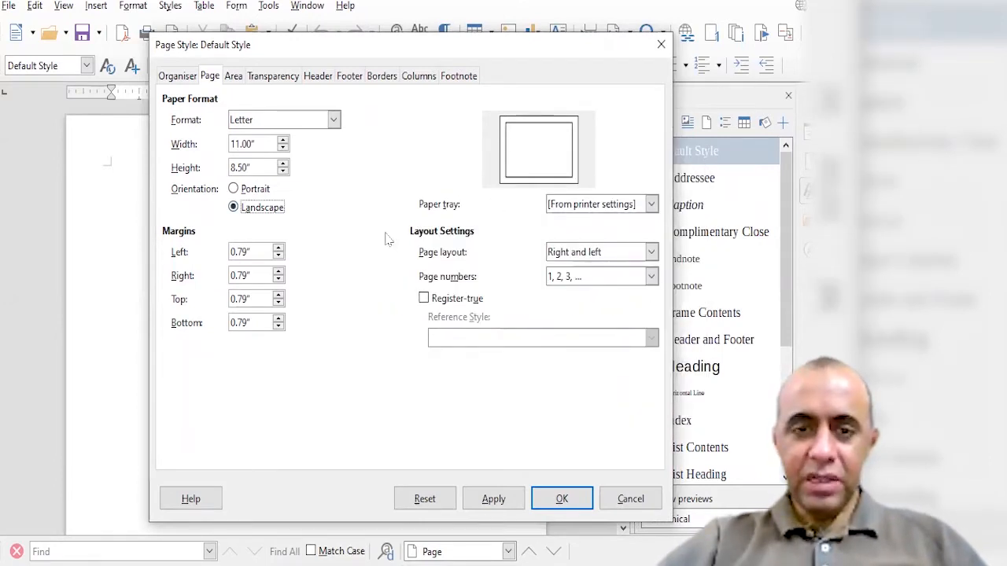
Step: Set the left, right, top and bottom page margins to 1 inch and accept the page style changes
{"action": "double_click", "coordinate": [244, 252]}
{"action": "type", "text": "1"}
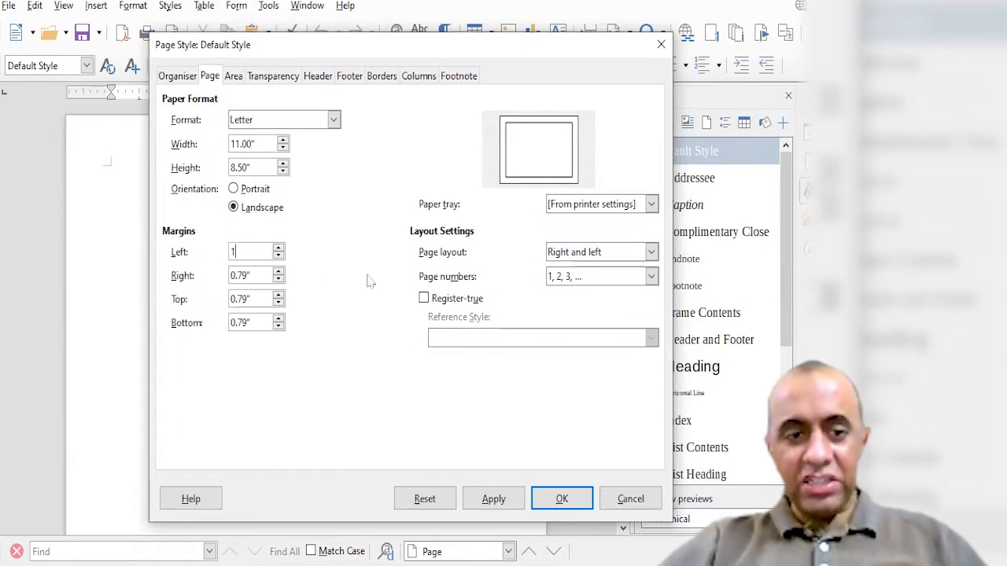
{"action": "key", "text": "Tab"}
{"action": "type", "text": "1"}
{"action": "key", "text": "Tab"}
{"action": "type", "text": "1"}
{"action": "key", "text": "Tab"}
{"action": "type", "text": "1"}
{"action": "key", "text": "Tab"}
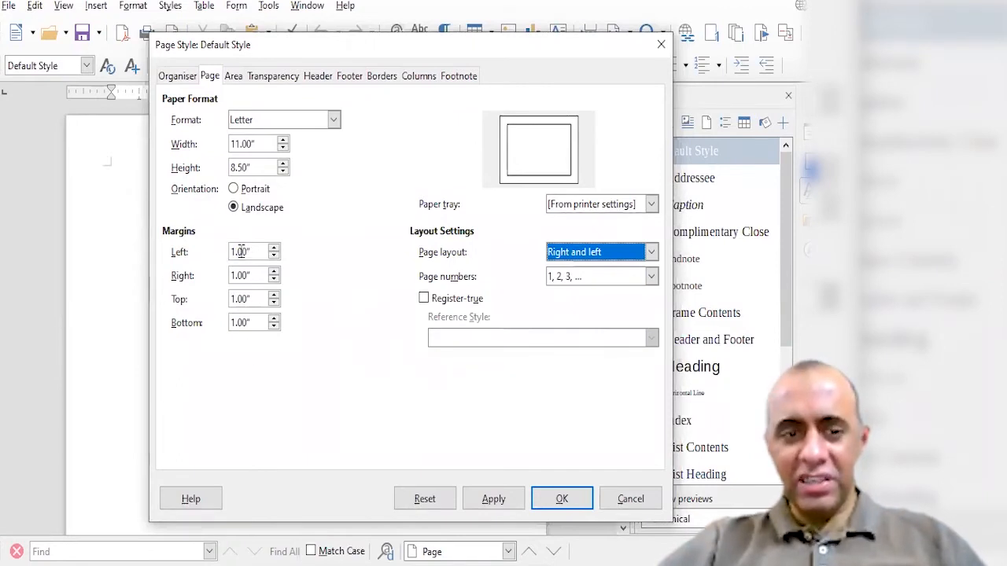
{"action": "left_click", "coordinate": [573, 499]}
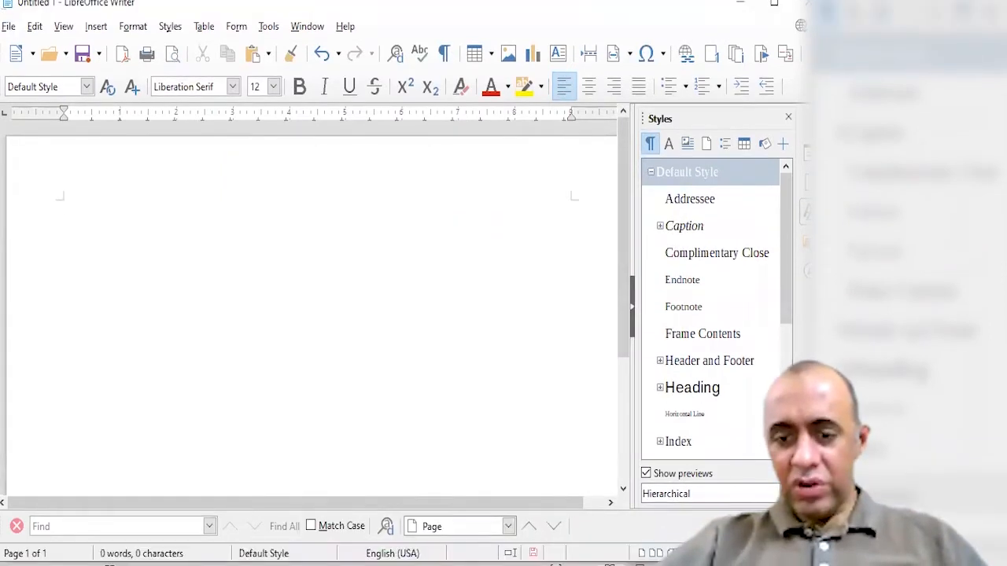
{"action": "scroll", "coordinate": [311, 307], "scroll_direction": "down", "scroll_amount": 5}
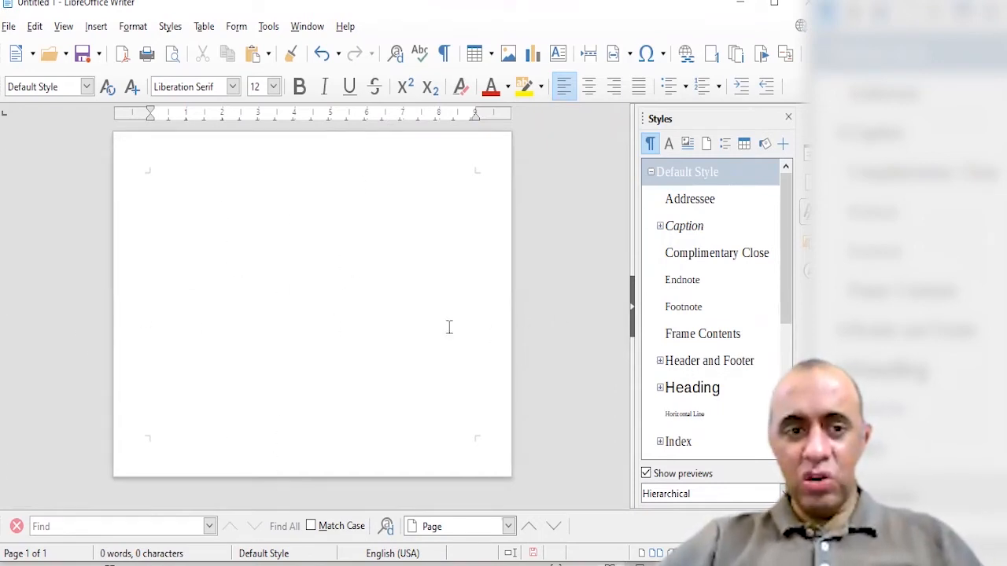
Step: Switch to the Wikipedia article on Islamabad in Firefox and copy its first two introductory paragraphs
{"action": "key", "text": "alt+Tab"}
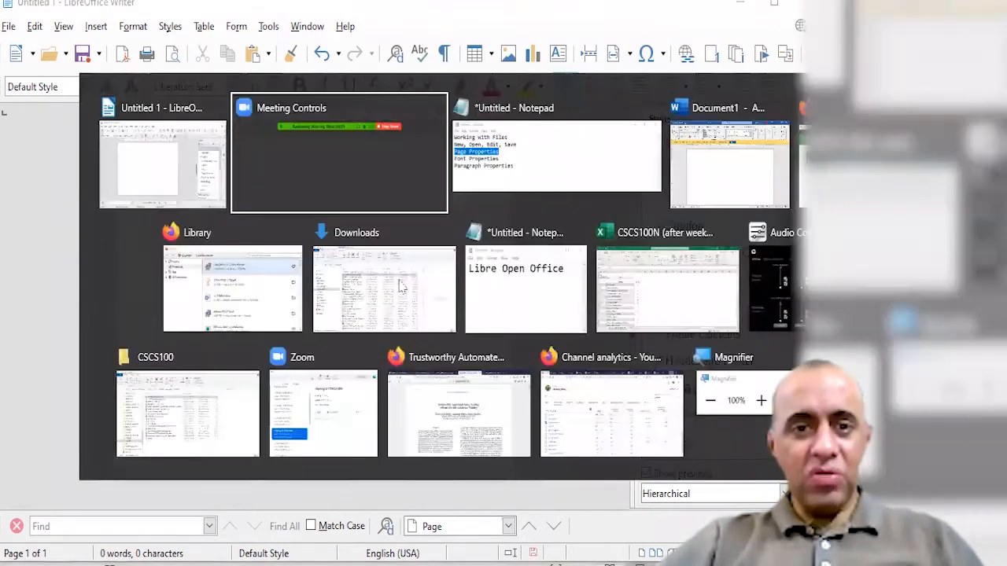
{"action": "key", "text": "Tab"}
{"action": "key", "text": "Tab"}
{"action": "key", "text": "Tab"}
{"action": "key", "text": "Tab"}
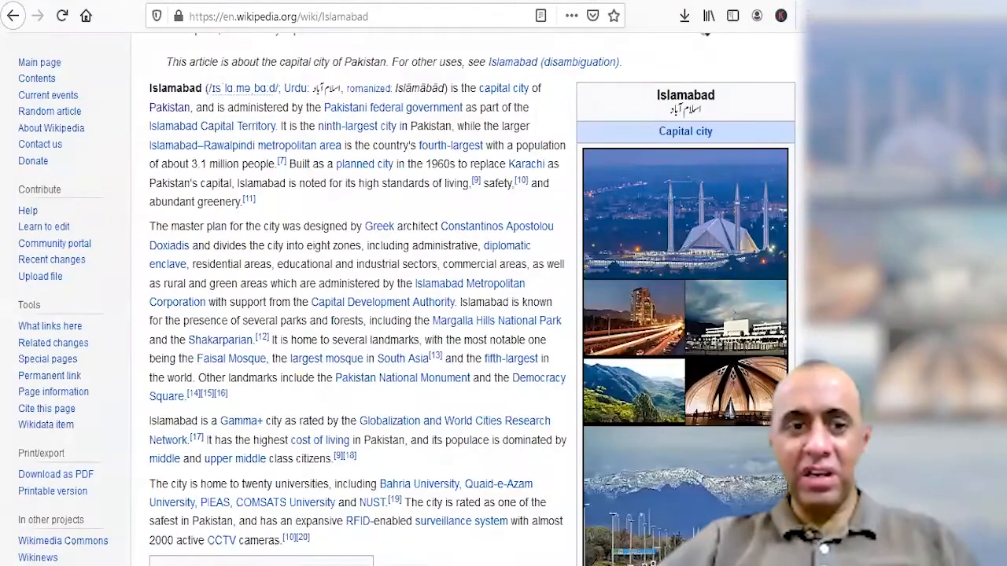
{"action": "left_click_drag", "start_coordinate": [148, 93], "coordinate": [228, 399]}
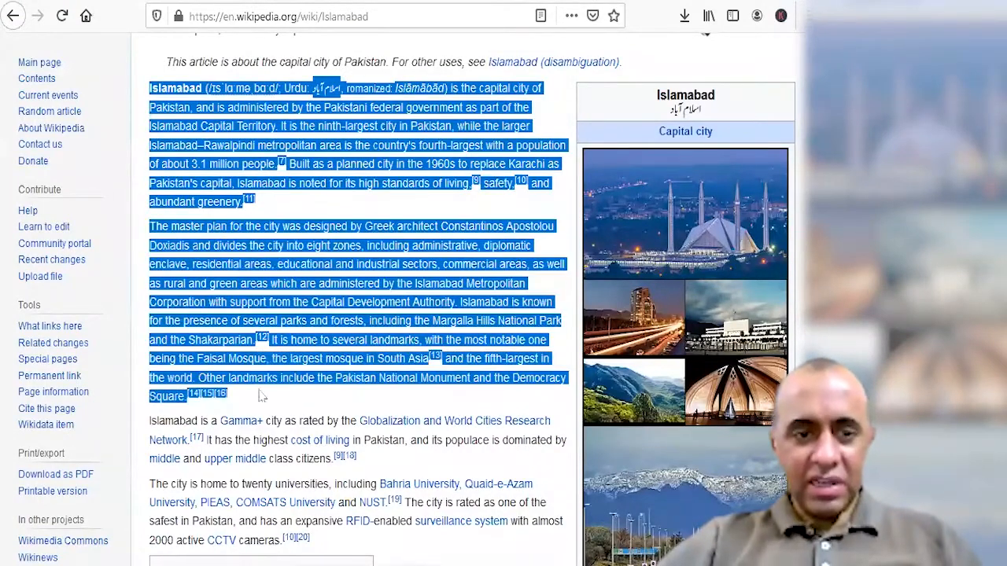
{"action": "right_click", "coordinate": [192, 103]}
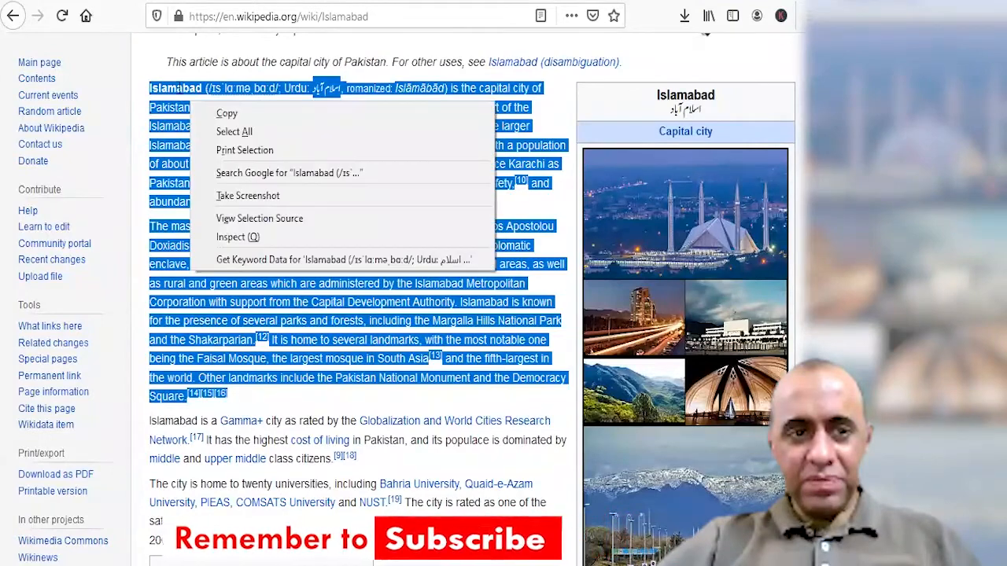
{"action": "left_click", "coordinate": [201, 113]}
Step: Switch to the Notepad topic list and insert the line "Formatting:" directly above "Page Properties"
{"action": "key", "text": "alt+Tab"}
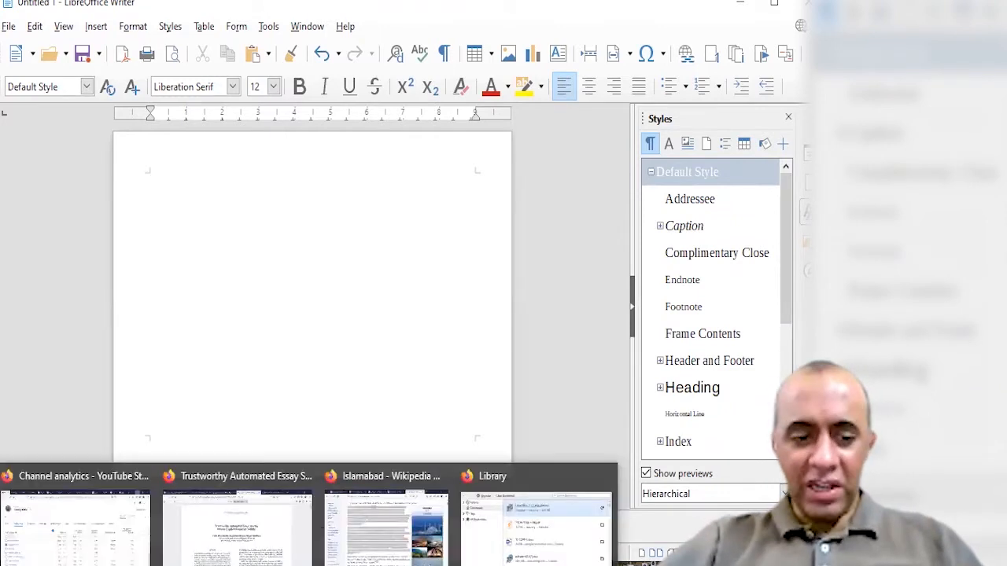
{"action": "left_click", "coordinate": [267, 523]}
{"action": "left_click", "coordinate": [295, 335]}
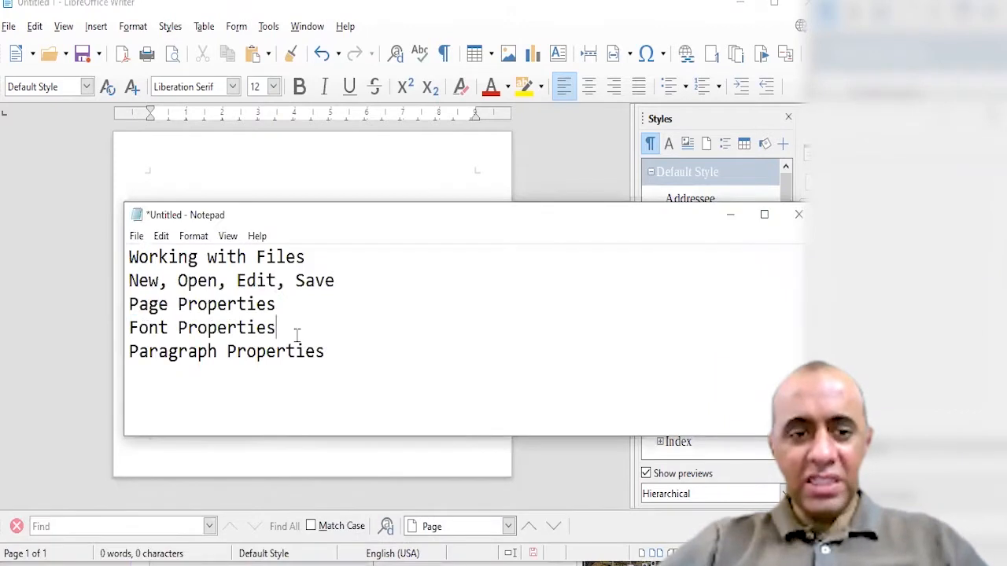
{"action": "double_click", "coordinate": [294, 335]}
{"action": "key", "text": "Up"}
{"action": "key", "text": "Up"}
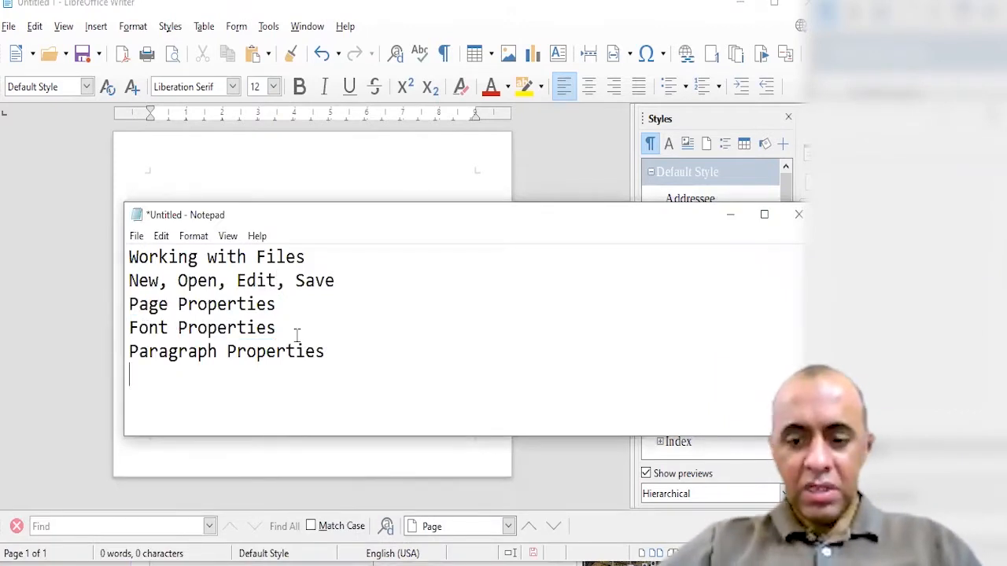
{"action": "key", "text": "Return"}
{"action": "key", "text": "Up"}
{"action": "type", "text": "For"}
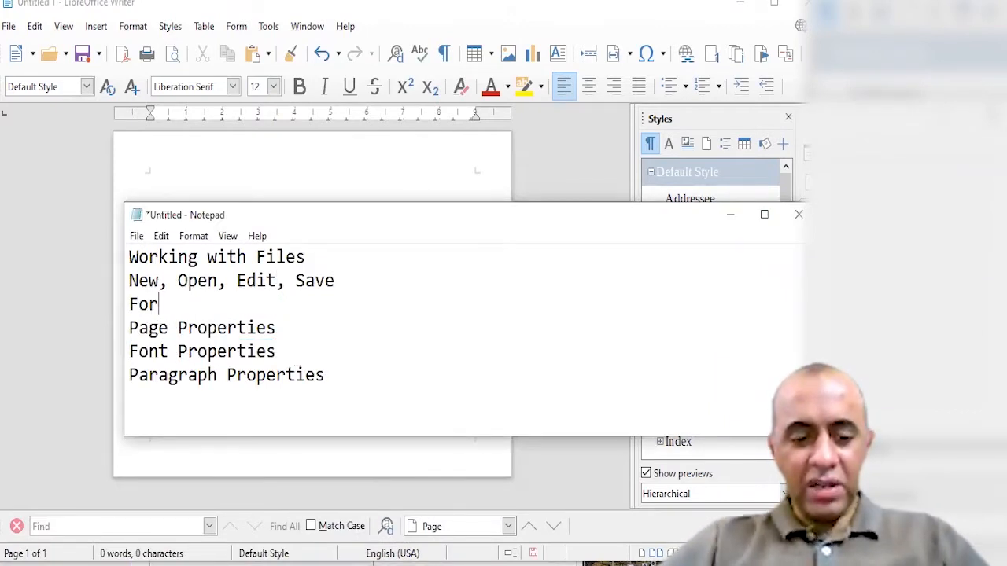
Step: Add the lines "When we copy some text from the internet, it comes with formatting!!" and "We don't want this formatting, we only want the text!!"
{"action": "key", "text": "alt+space"}
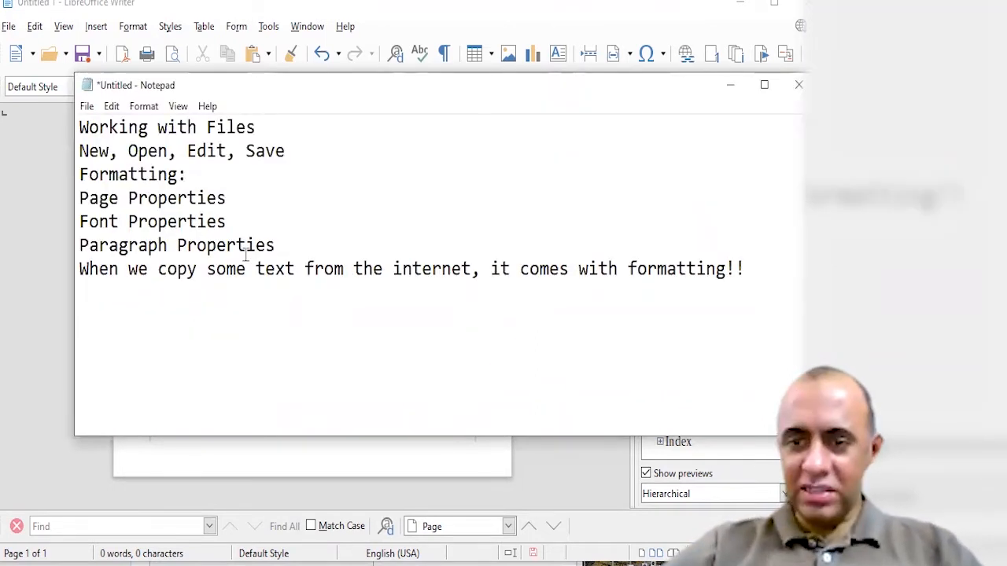
{"action": "type", "text": "We don't want this formatting, we only want the text!!"}
{"action": "key", "text": "Return"}
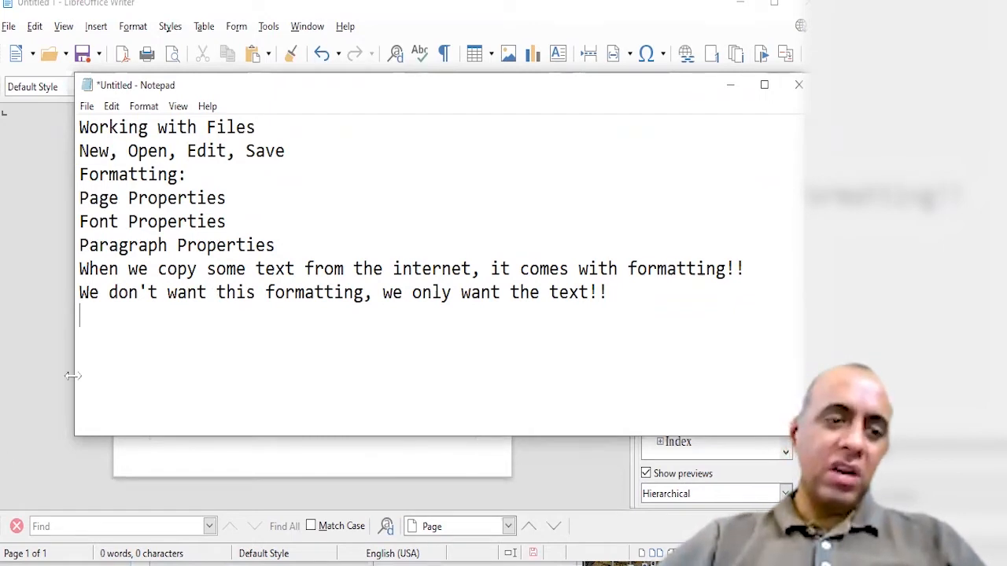
Step: Return to the blank LibreOffice Writer document and paste the copied Islamabad paragraphs with their web formatting
{"action": "left_click", "coordinate": [34, 307]}
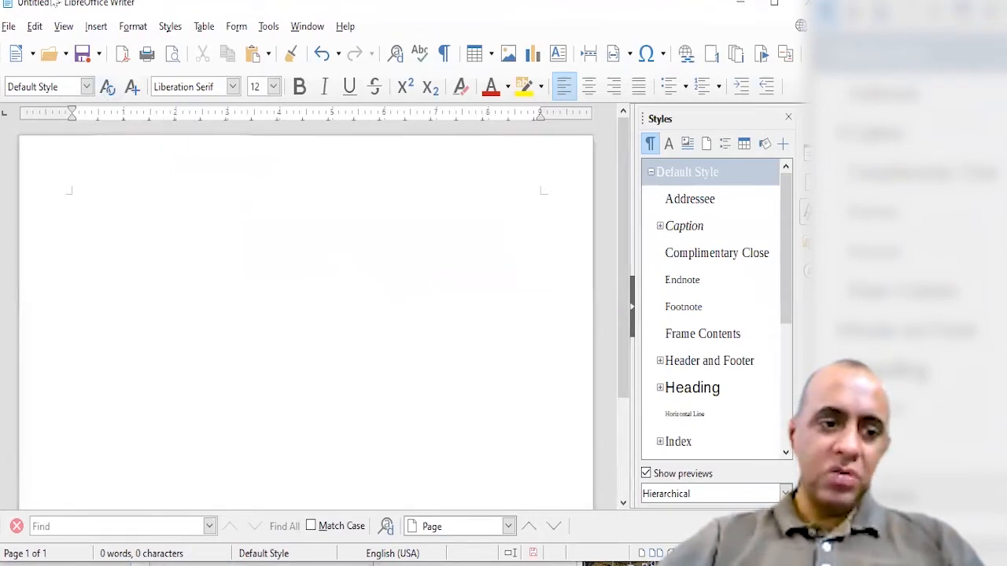
{"action": "left_click", "coordinate": [268, 53]}
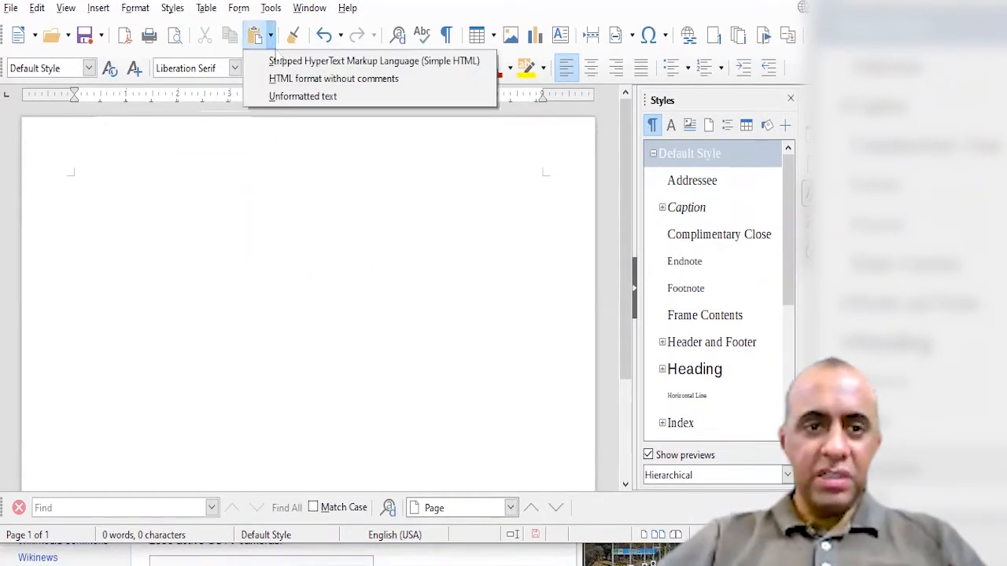
{"action": "left_click", "coordinate": [412, 3]}
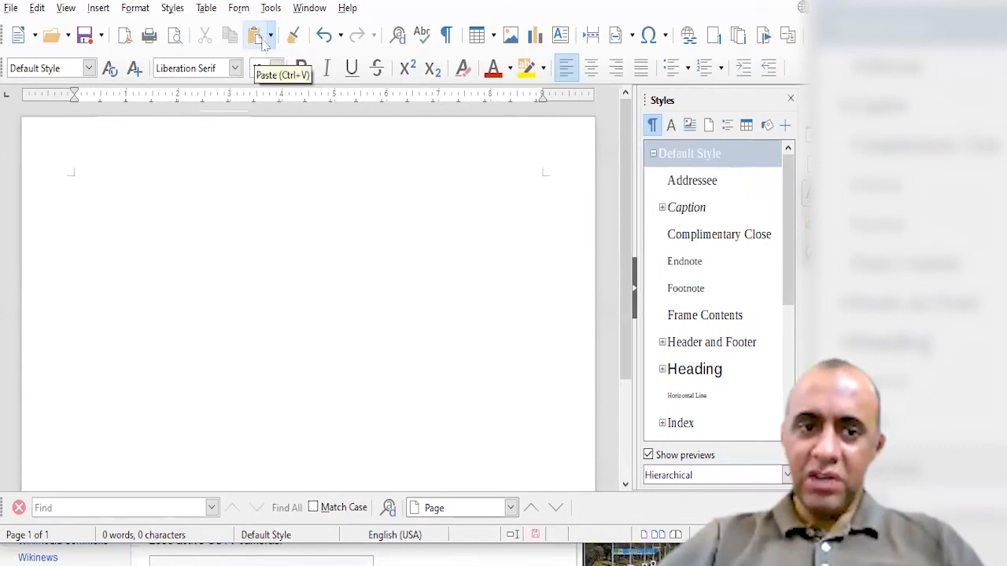
{"action": "left_click", "coordinate": [256, 39]}
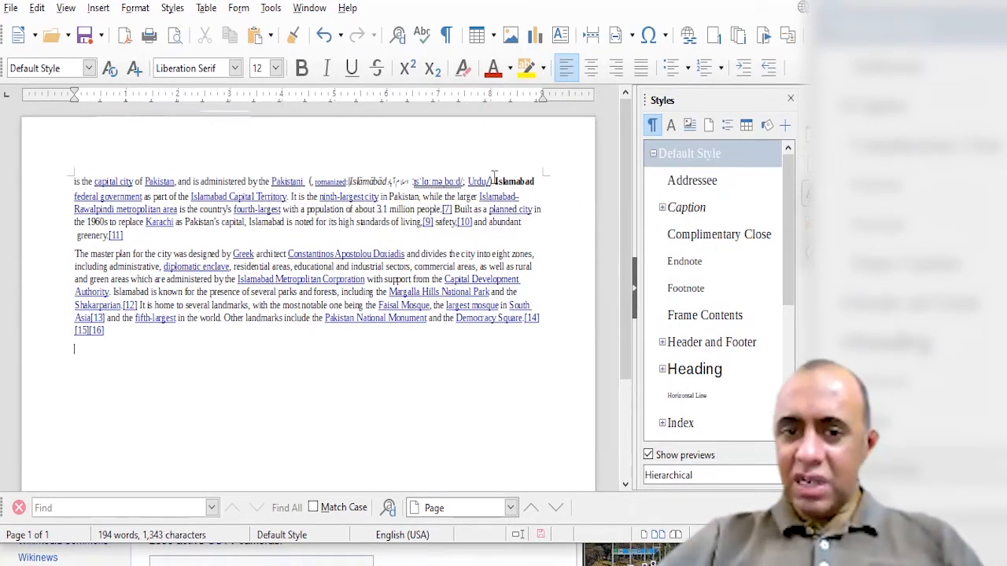
{"action": "left_click_drag", "start_coordinate": [491, 182], "coordinate": [549, 176]}
{"action": "left_click_drag", "start_coordinate": [349, 181], "coordinate": [385, 181]}
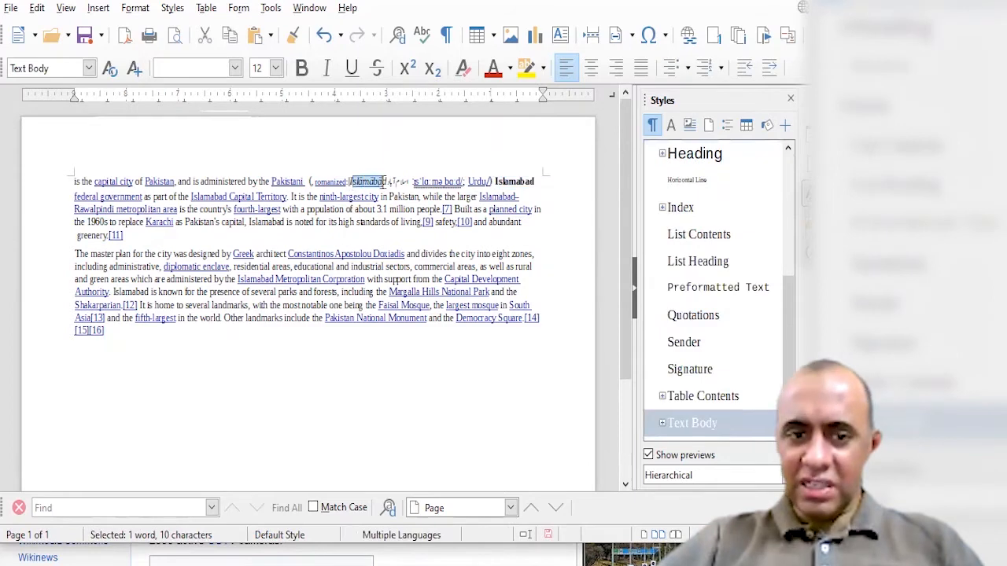
{"action": "left_click", "coordinate": [422, 369]}
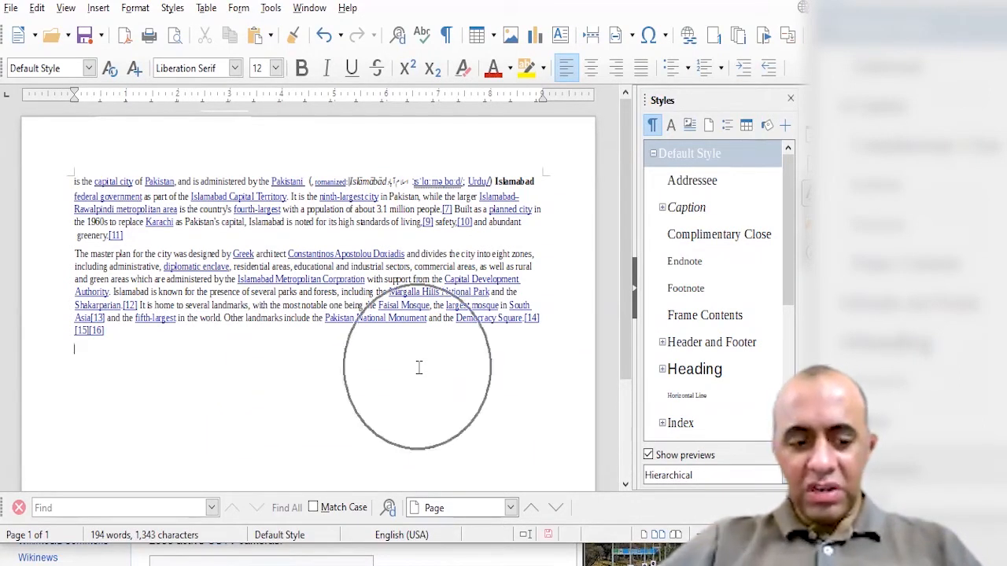
Step: Switch to the Notepad note and add the line "Ctrl + Z : Undo" at its end, with spaces around the plus sign
{"action": "key", "text": "alt+Tab"}
{"action": "type", "text": "C"}
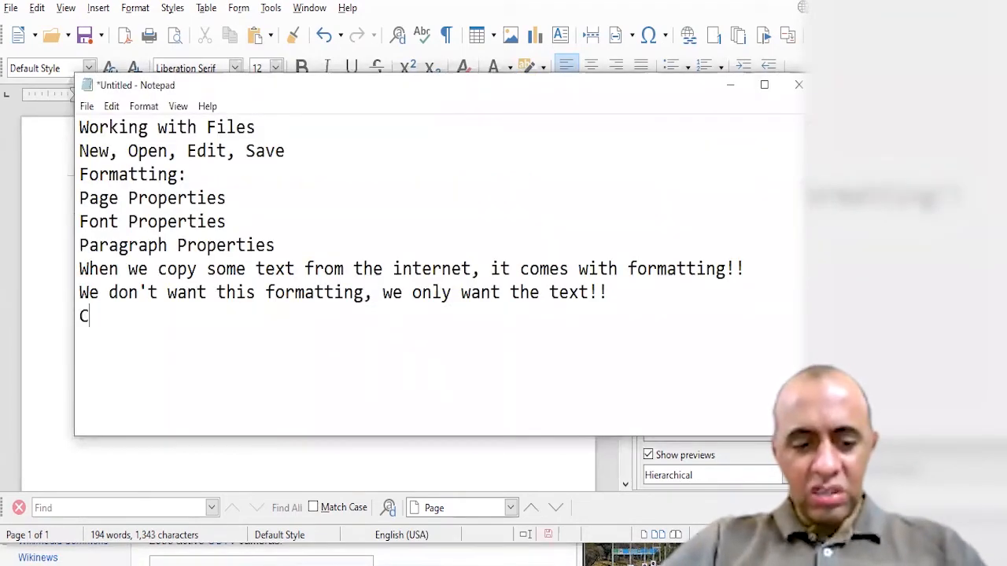
{"action": "type", "text": "trl+Z : Undo"}
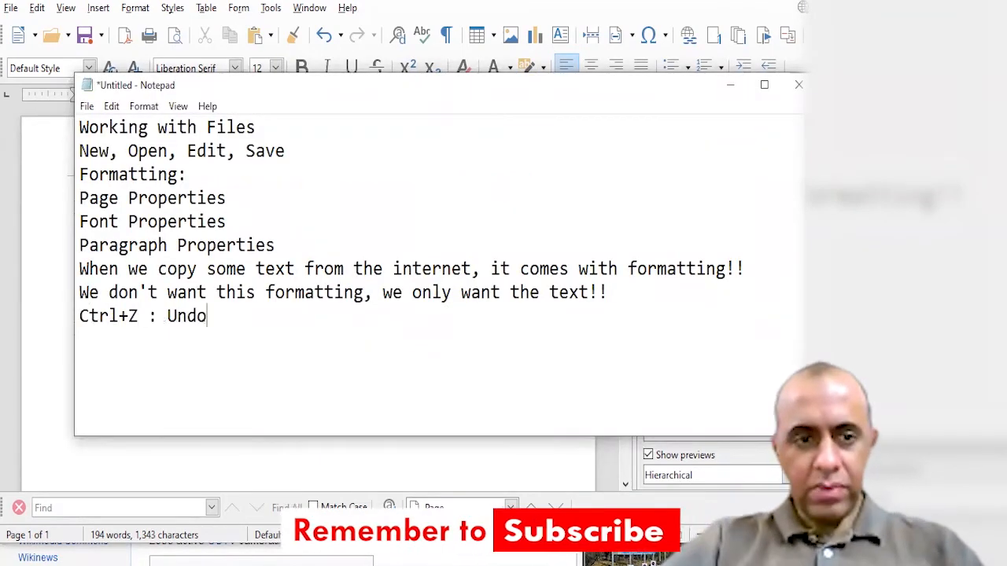
{"action": "key", "text": "Left"}
{"action": "key", "text": "Left"}
{"action": "key", "text": "Left"}
{"action": "key", "text": "Left"}
{"action": "key", "text": "Left"}
{"action": "key", "text": "Left"}
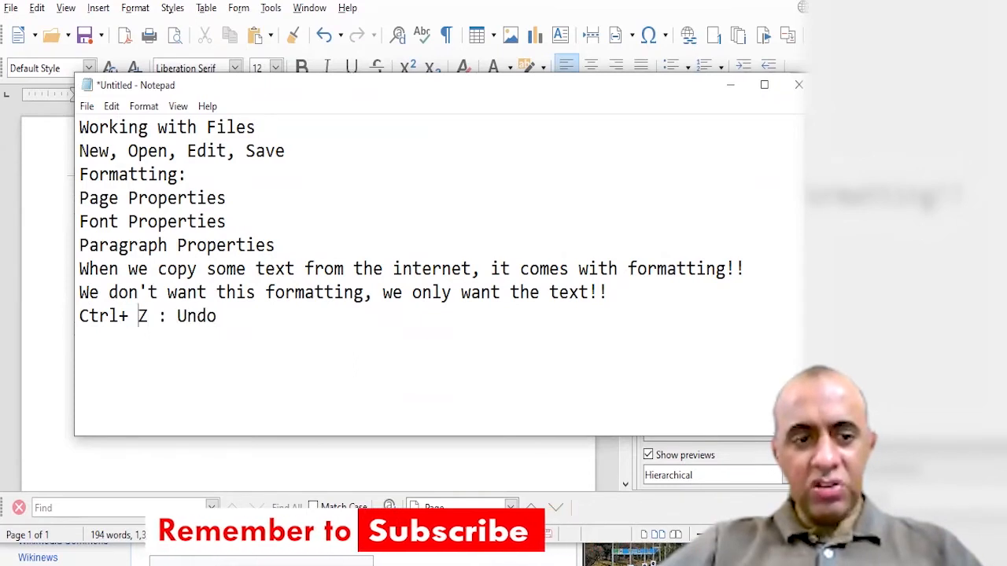
{"action": "key", "text": "Left"}
{"action": "key", "text": "Left"}
{"action": "key", "text": "End"}
{"action": "key", "text": "Return"}
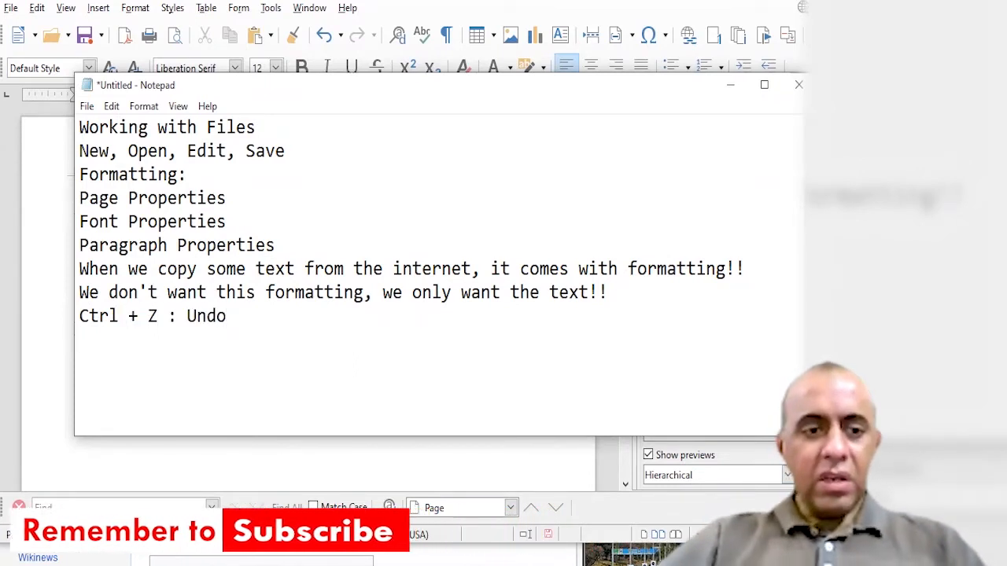
Step: Duplicate the "Ctrl + Z : Undo" line three times at the end of the note
{"action": "key", "text": "shift+Up"}
{"action": "key", "text": "ctrl+c"}
{"action": "key", "text": "Down"}
{"action": "key", "text": "ctrl+v"}
{"action": "key", "text": "ctrl+v"}
{"action": "key", "text": "ctrl+v"}
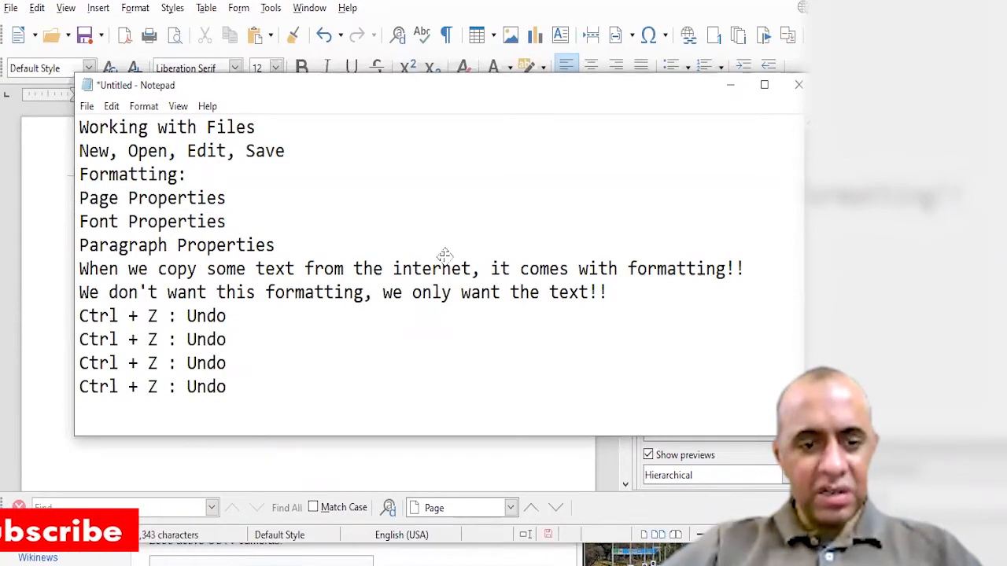
Step: Change the second "Ctrl + Z : Undo" line of the note to "Ctrl + C : Copy Text"
{"action": "key", "text": "Up"}
{"action": "key", "text": "Up"}
{"action": "key", "text": "Up"}
{"action": "key", "text": "Right"}
{"action": "key", "text": "Right"}
{"action": "key", "text": "Right"}
{"action": "key", "text": "Right"}
{"action": "key", "text": "Right"}
{"action": "key", "text": "Right"}
{"action": "key", "text": "Right"}
{"action": "key", "text": "shift+Right"}
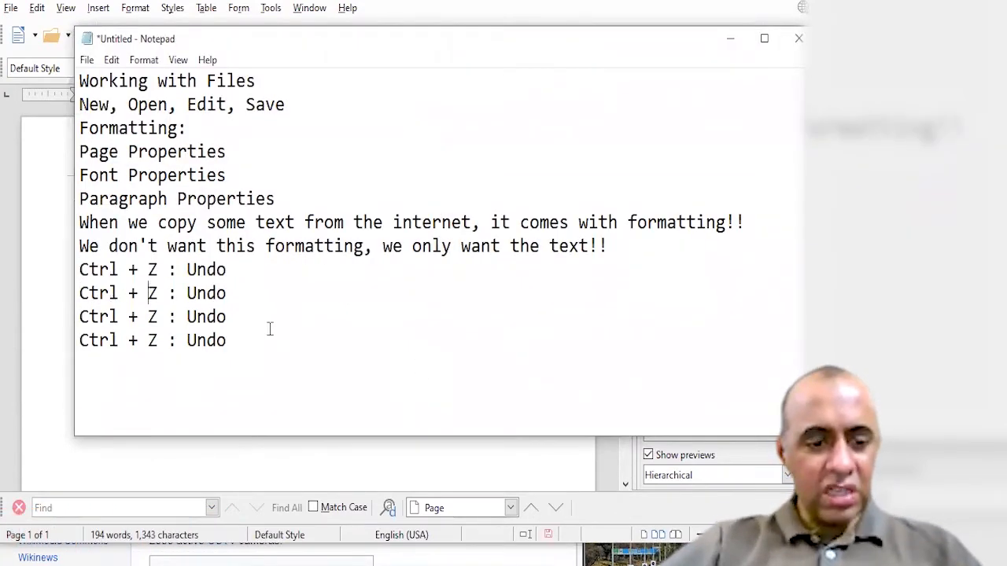
{"action": "type", "text": "C"}
{"action": "key", "text": "shift+End"}
{"action": "type", "text": "Cop"}
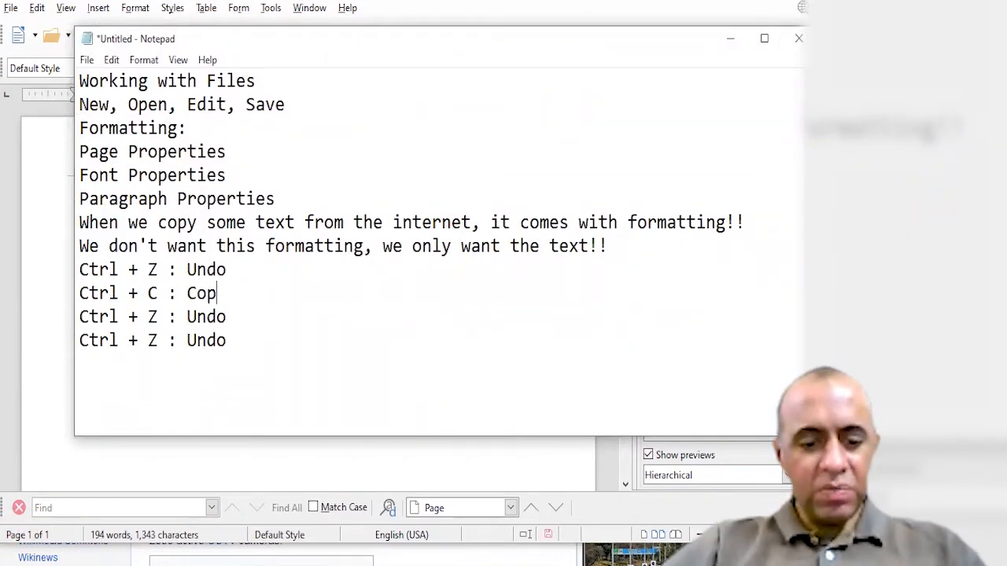
{"action": "type", "text": "y Text"}
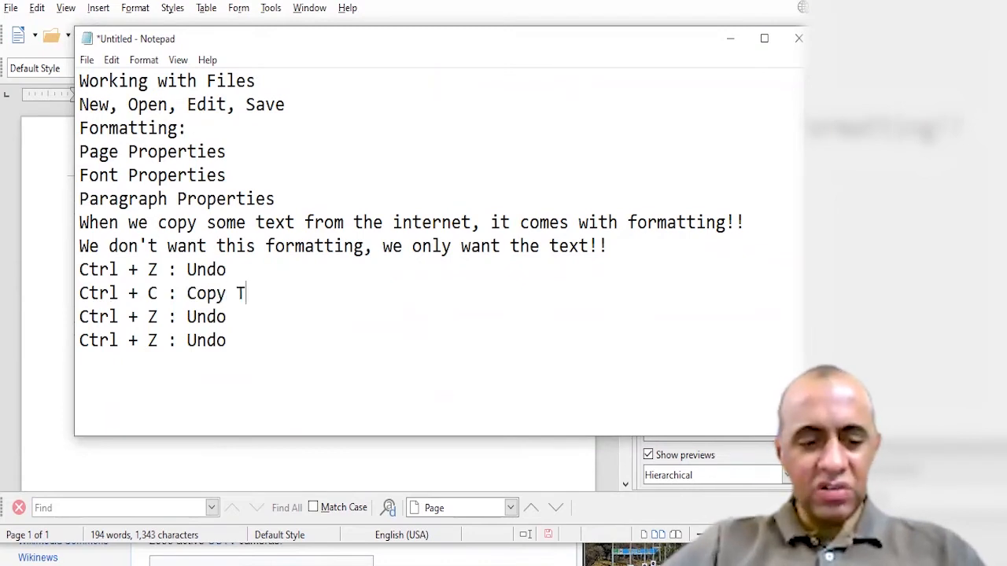
Step: Change the "Ctrl + Z : Undo" line below the copy shortcut to "Ctrl + Y : Redo"
{"action": "key", "text": "Down"}
{"action": "key", "text": "ctrl+Left"}
{"action": "key", "text": "ctrl+Left"}
{"action": "key", "text": "ctrl+Left"}
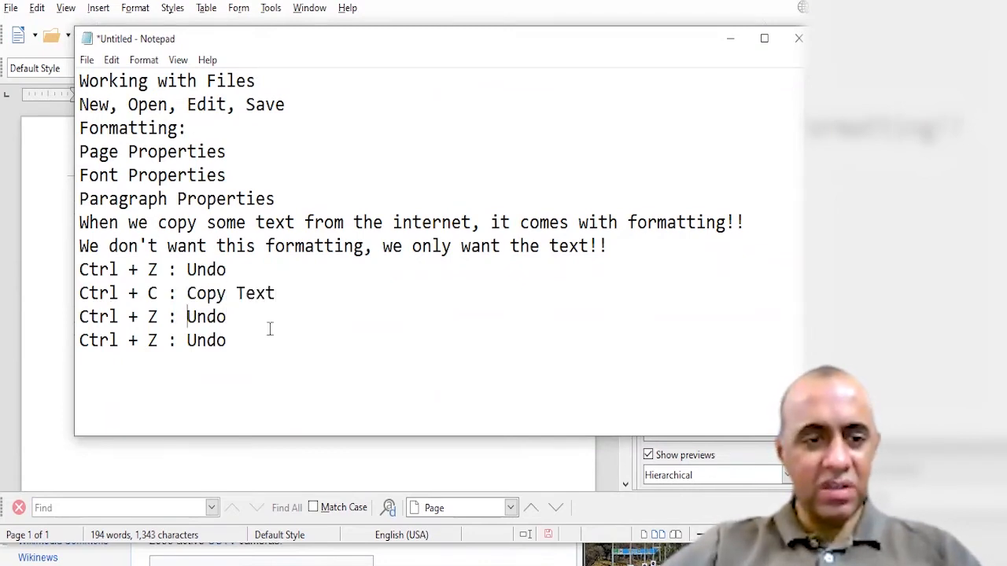
{"action": "key", "text": "shift+Right"}
{"action": "type", "text": "Y"}
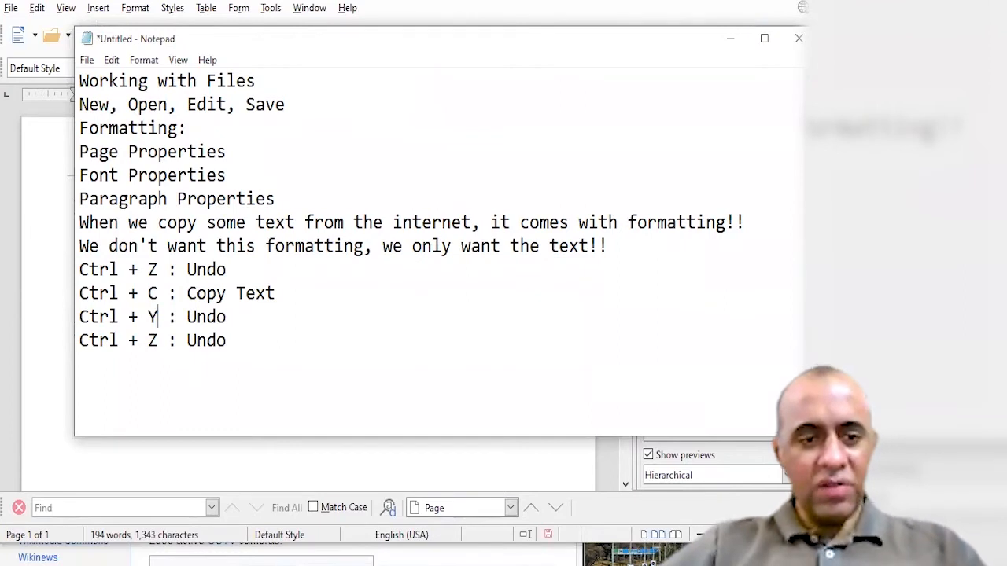
{"action": "key", "text": "ctrl+Right"}
{"action": "key", "text": "shift+End"}
{"action": "type", "text": "Redo"}
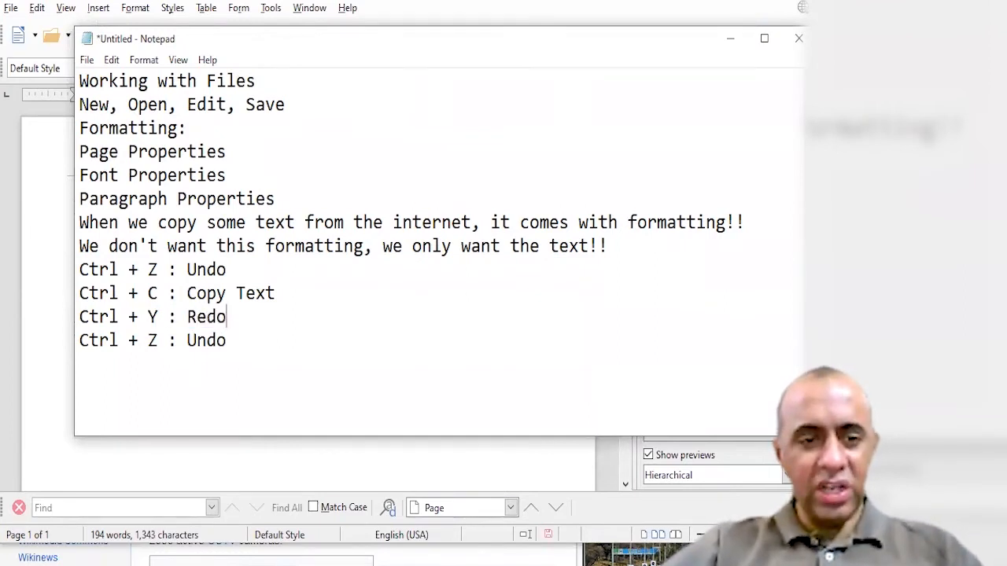
Step: Change the last "Ctrl + Z : Undo" line to "Ctrl + X : Cut Text"
{"action": "key", "text": "Down"}
{"action": "key", "text": "ctrl+Left"}
{"action": "key", "text": "ctrl+Left"}
{"action": "key", "text": "shift+Right"}
{"action": "type", "text": "X"}
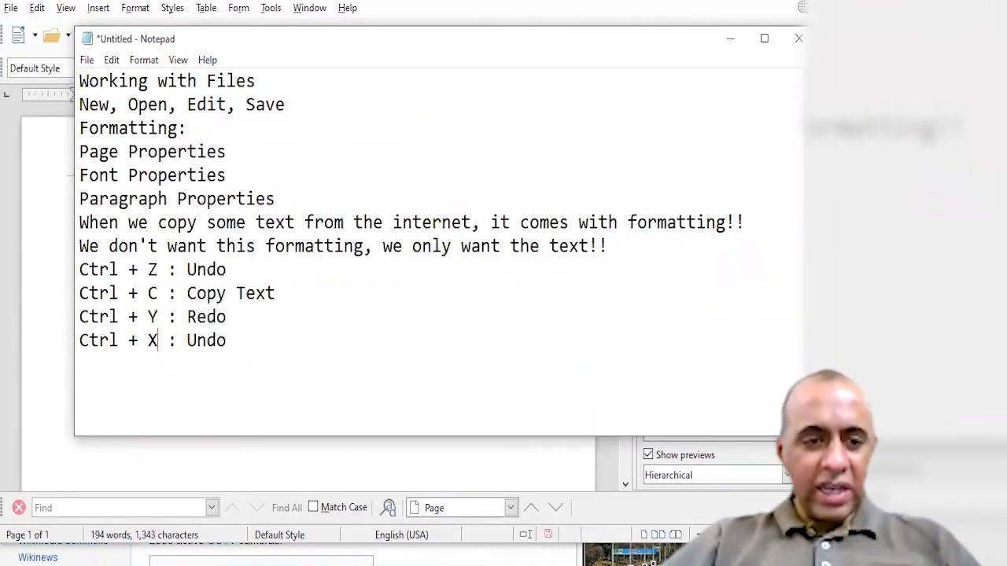
{"action": "key", "text": "ctrl+Right"}
{"action": "key", "text": "shift+End"}
{"action": "type", "text": "Cut "}
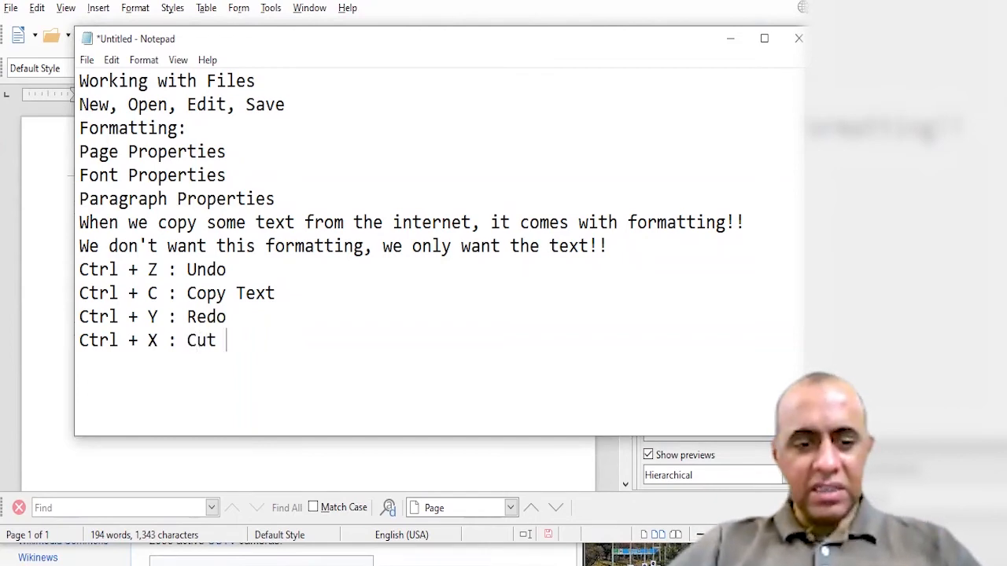
{"action": "type", "text": "Text"}
Step: Add the line "Ctrl + V : Paste Text" at the end of the note
{"action": "key", "text": "Return"}
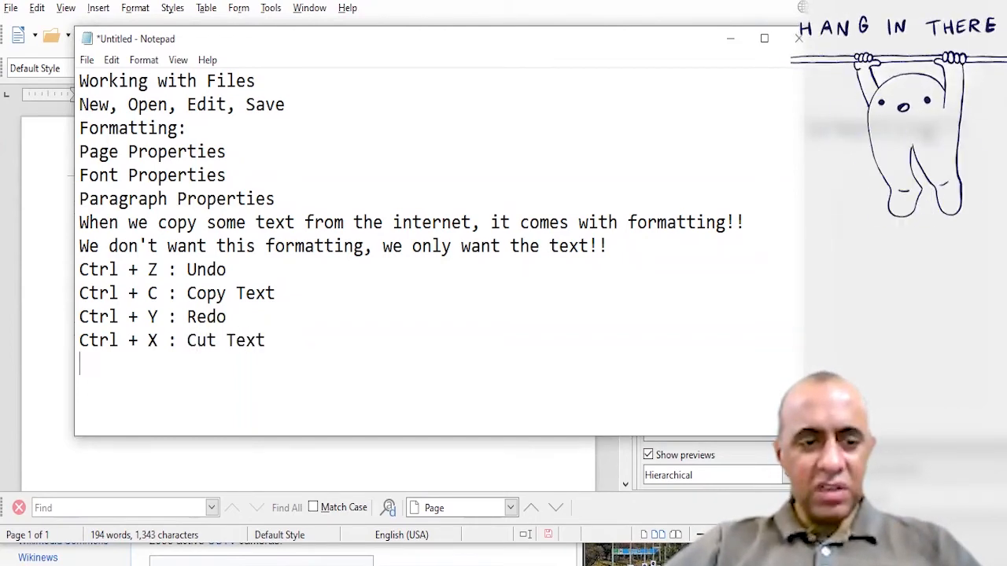
{"action": "type", "text": "Ctrl + "}
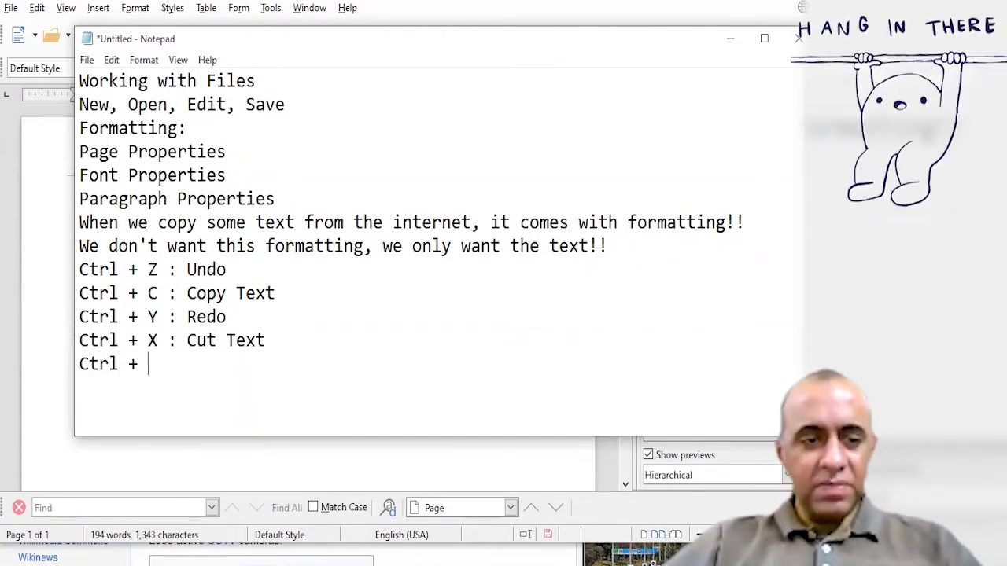
{"action": "type", "text": "V : P"}
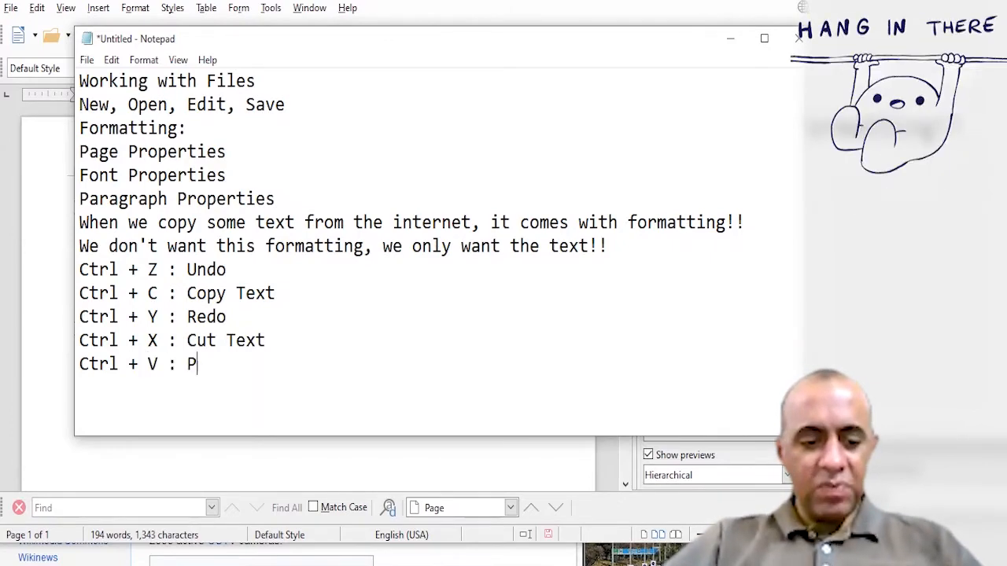
{"action": "type", "text": "aste Text"}
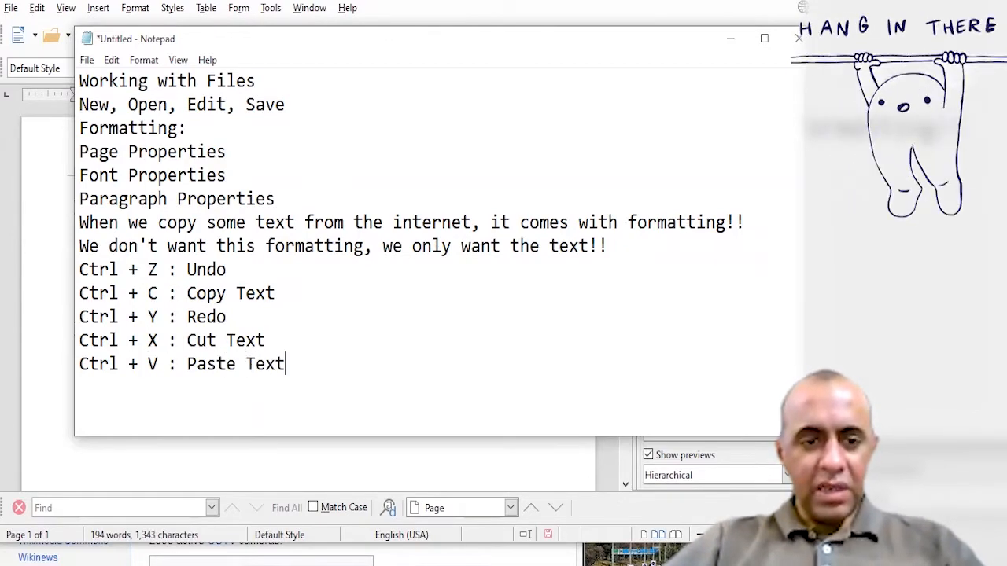
Step: Paste the copied Undo line at the end of the note and change it to "Ctrl + S : Save Document"
{"action": "key", "text": "Return"}
{"action": "key", "text": "ctrl+v"}
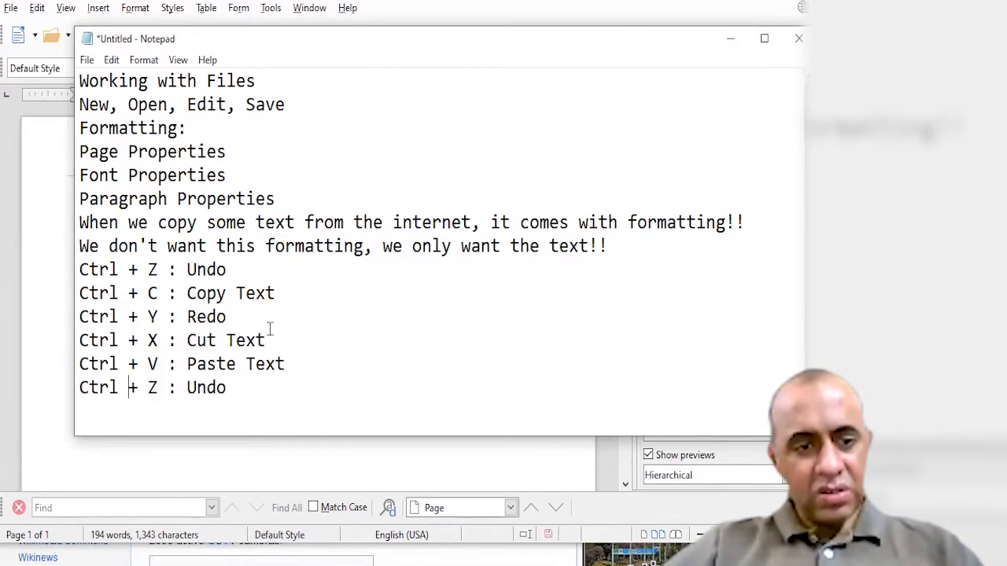
{"action": "key", "text": "ctrl+Left"}
{"action": "key", "text": "ctrl+Left"}
{"action": "key", "text": "ctrl+Left"}
{"action": "key", "text": "shift+Right"}
{"action": "type", "text": "S"}
{"action": "key", "text": "ctrl+Right"}
{"action": "key", "text": "ctrl+Right"}
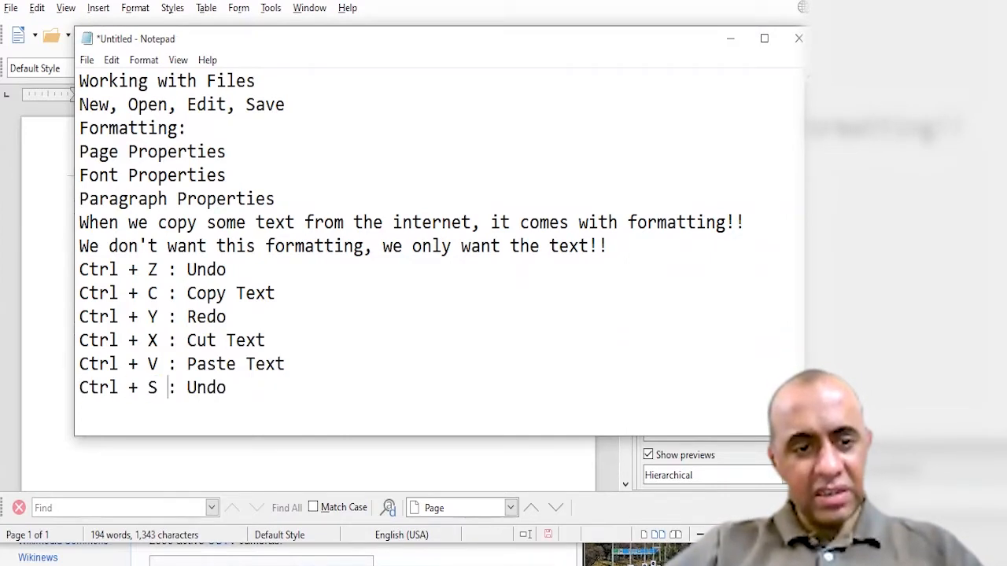
{"action": "key", "text": "shift+End"}
{"action": "type", "text": "Save Document"}
Step: Add the line "Ctrl + P : Print Document" below the save shortcut, with another "Ctrl + Z : Undo" copy under it
{"action": "key", "text": "Return"}
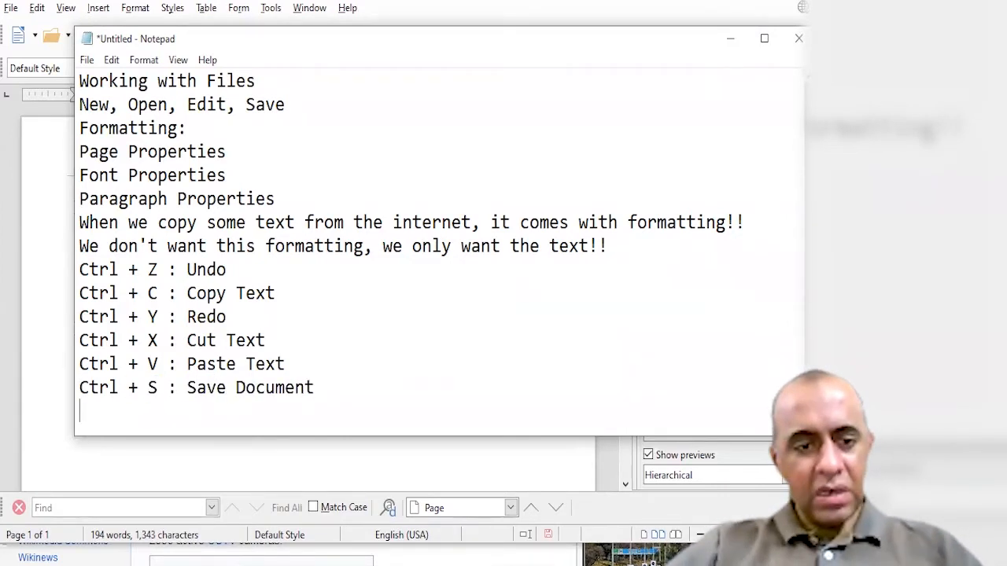
{"action": "key", "text": "ctrl+v"}
{"action": "key", "text": "Return"}
{"action": "key", "text": "Return"}
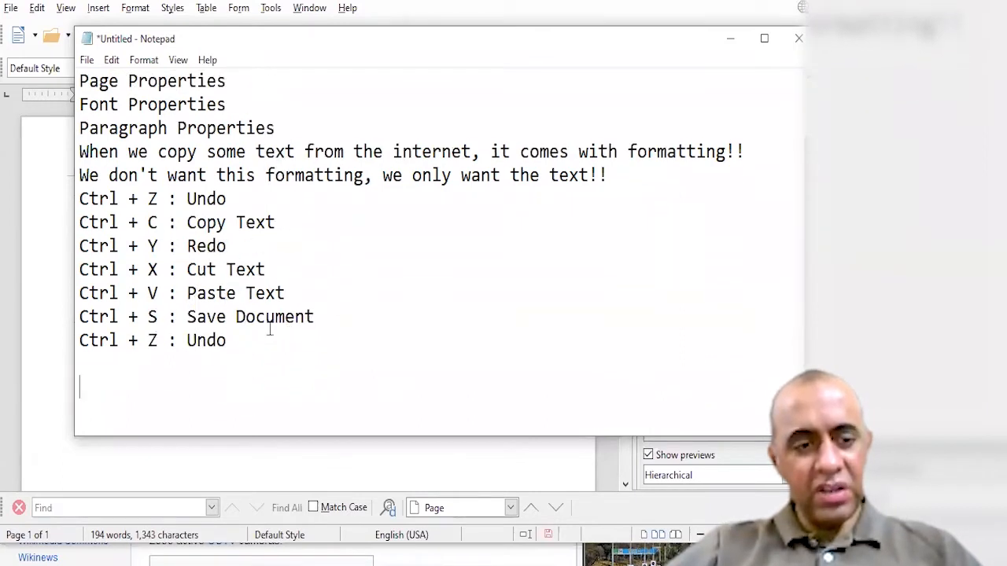
{"action": "key", "text": "Up"}
{"action": "key", "text": "Up"}
{"action": "key", "text": "ctrl+v"}
{"action": "key", "text": "Return"}
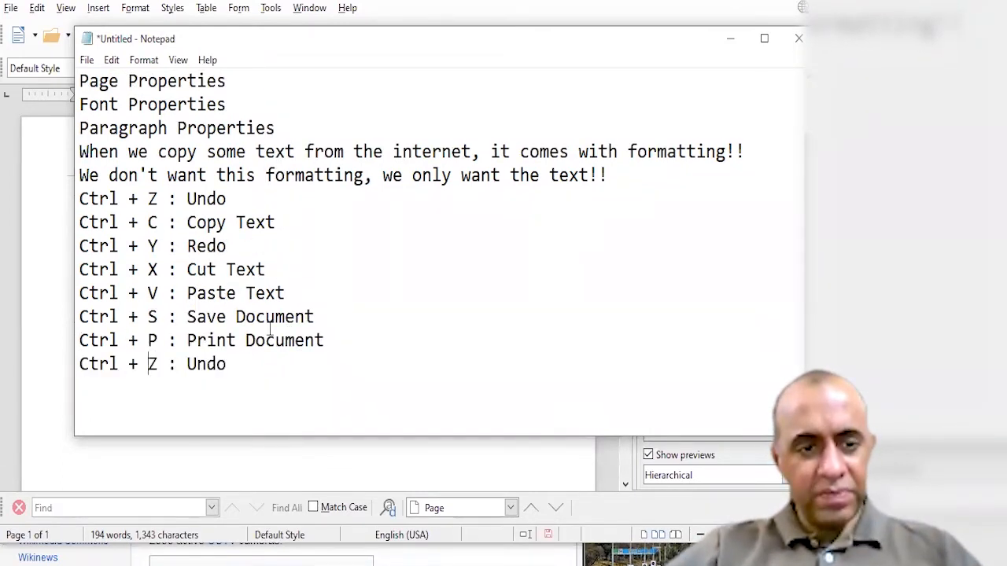
Step: Change the last "Ctrl + Z : Undo" line to "Ctrl + A : Select All Text"
{"action": "key", "text": "shift+Right"}
{"action": "type", "text": "A"}
{"action": "key", "text": "Right"}
{"action": "key", "text": "Right"}
{"action": "key", "text": "Right"}
{"action": "key", "text": "End"}
{"action": "key", "text": "ctrl+shift+Left"}
{"action": "type", "text": "S"}
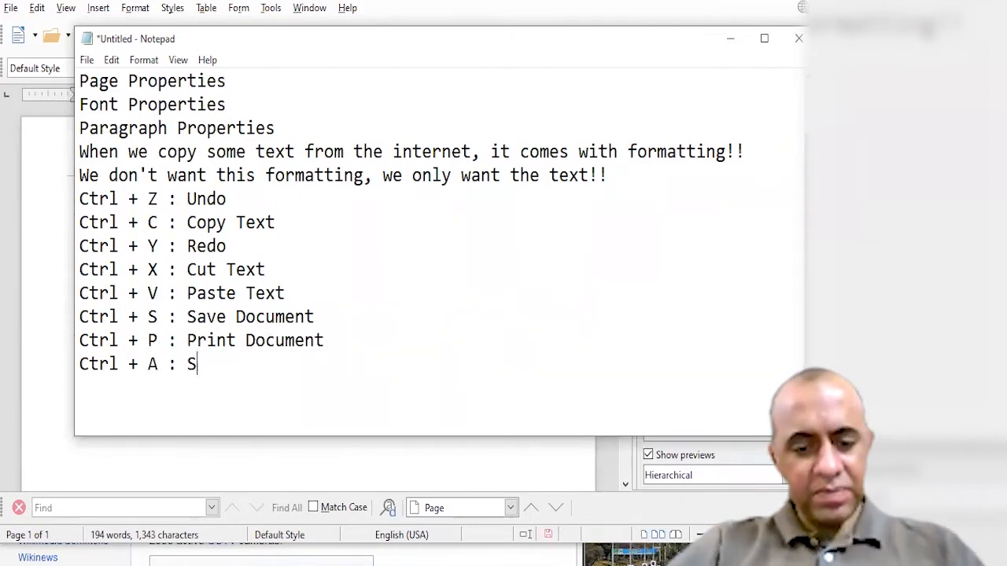
{"action": "type", "text": "elect All Text "}
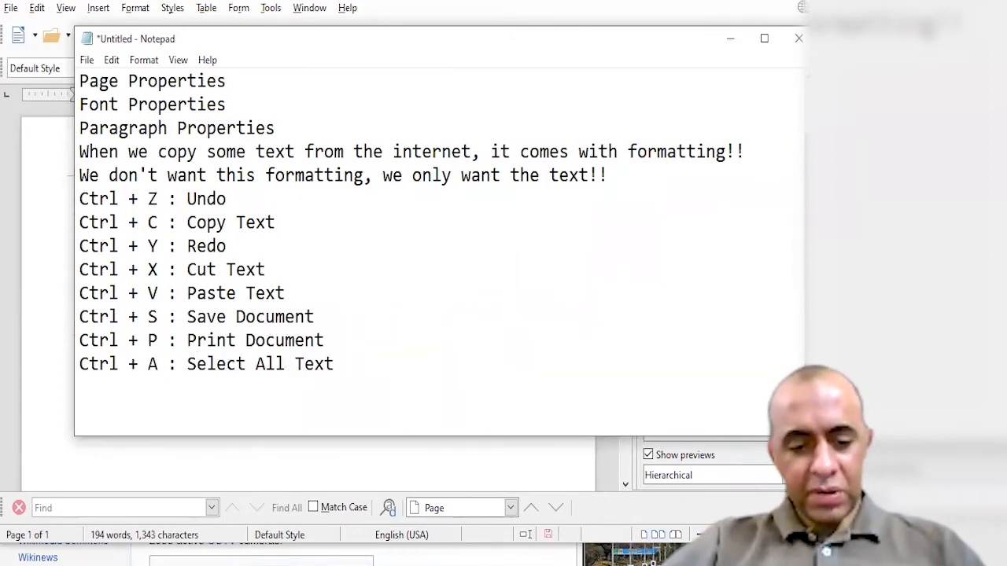
{"action": "type", "text": "Ctr"}
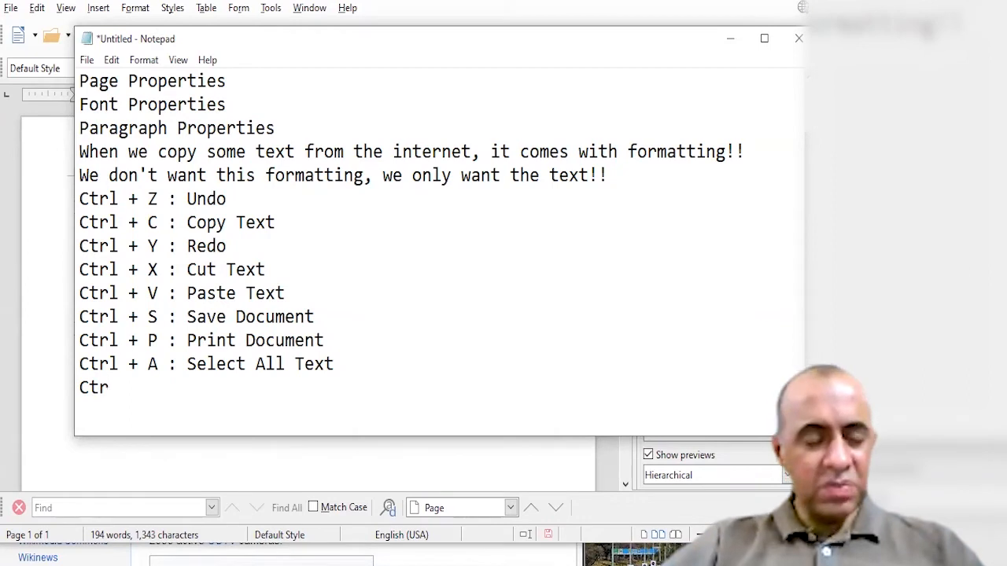
{"action": "key", "text": "BackSpace"}
{"action": "key", "text": "BackSpace"}
{"action": "key", "text": "BackSpace"}
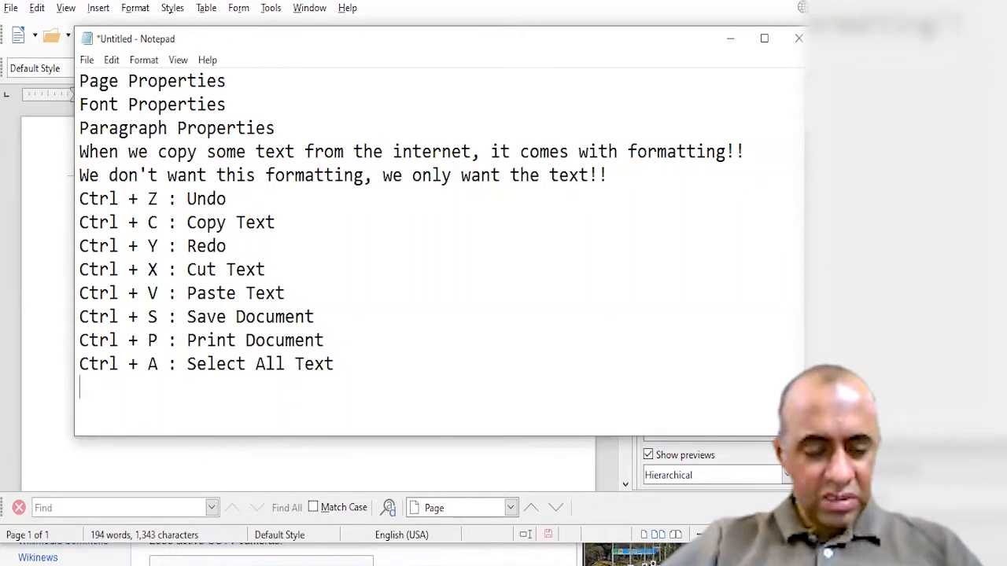
Step: Duplicate the save shortcut line and change the copy below it to "Ctrl + O : Open Document"
{"action": "key", "text": "Up"}
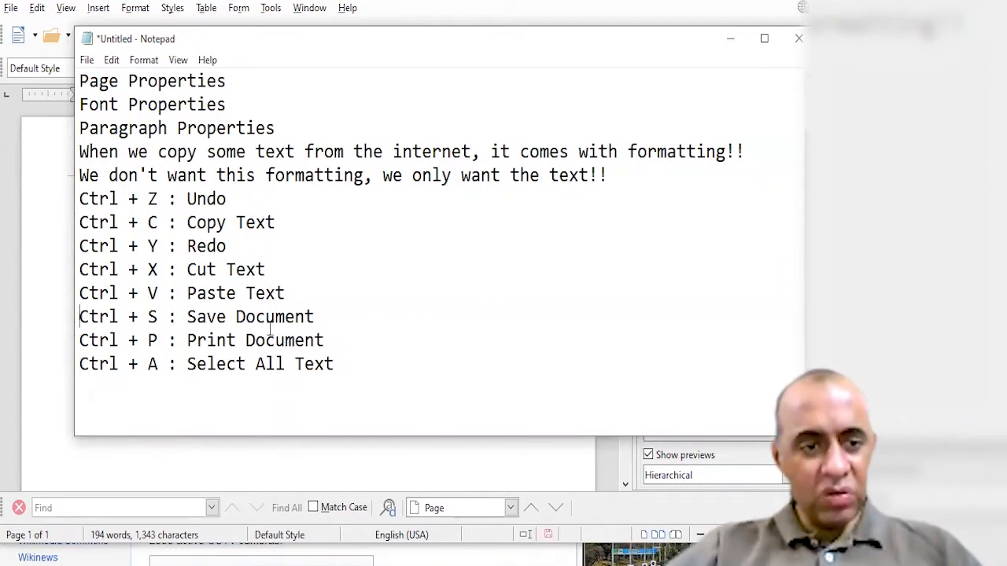
{"action": "key", "text": "shift+Down"}
{"action": "key", "text": "ctrl+c"}
{"action": "key", "text": "ctrl+v"}
{"action": "key", "text": "ctrl+v"}
{"action": "key", "text": "Up"}
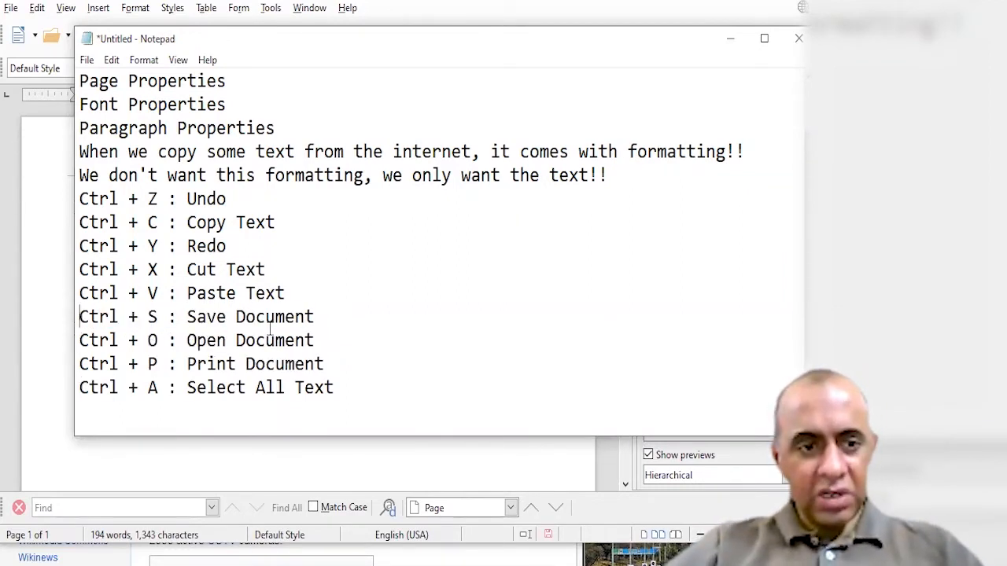
Step: Insert the line "Ctrl + N : New Document" above the save shortcut and add blank lines at the end of the note
{"action": "key", "text": "ctrl+v"}
{"action": "key", "text": "shift+Right"}
{"action": "type", "text": "N"}
{"action": "key", "text": "Right"}
{"action": "key", "text": "Right"}
{"action": "key", "text": "Right"}
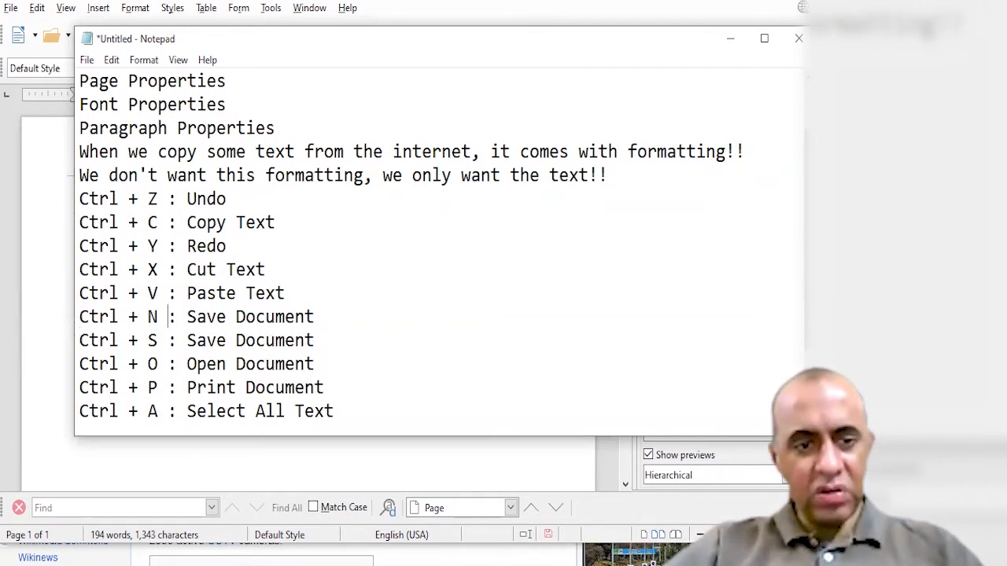
{"action": "key", "text": "ctrl+shift+Right"}
{"action": "type", "text": "New"}
{"action": "key", "text": "ctrl+End"}
{"action": "key", "text": "Return"}
{"action": "key", "text": "Return"}
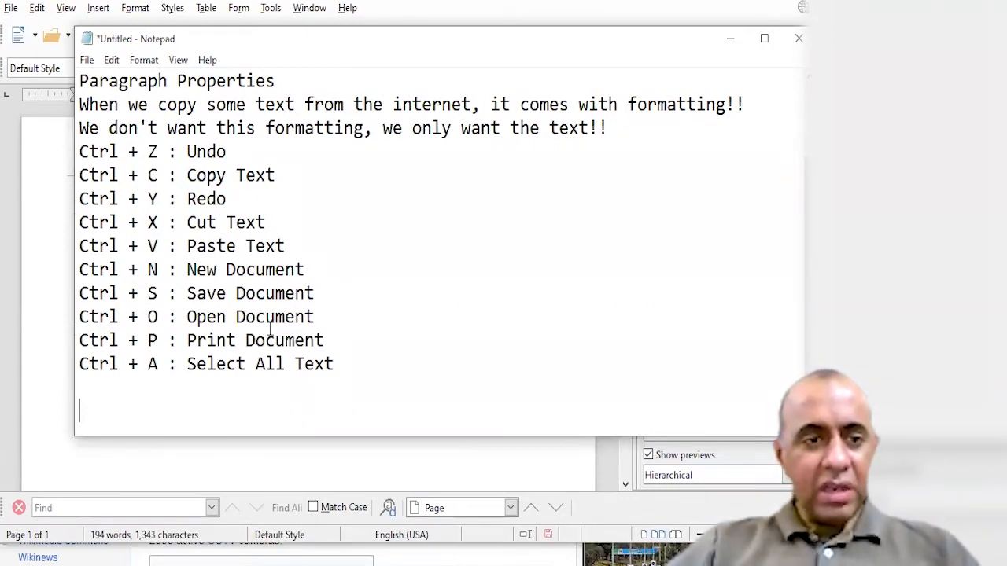
Step: Undo the pasted Islamabad text in the LibreOffice Writer document and return to the Notepad note
{"action": "key", "text": "alt+space"}
{"action": "key", "text": "Escape"}
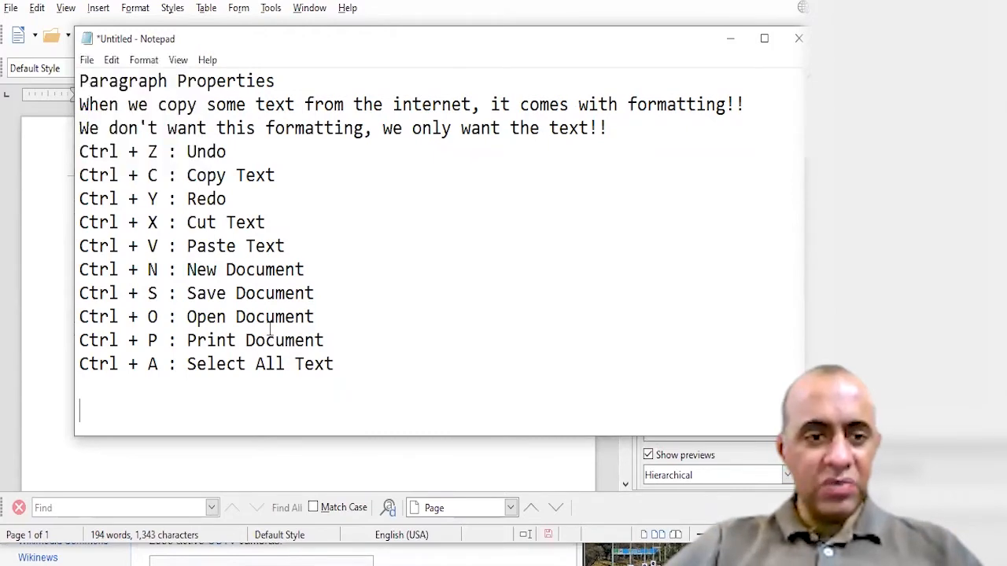
{"action": "key", "text": "alt+space"}
{"action": "key", "text": "n"}
{"action": "key", "text": "alt+Tab"}
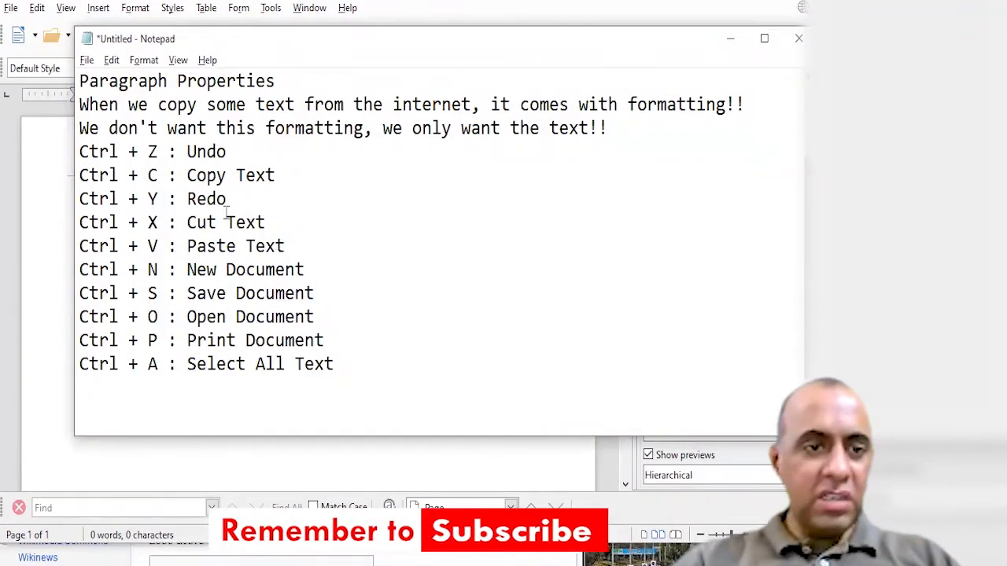
Step: Switch to the Islamabad Wikipedia page in Firefox and copy the two selected introductory paragraphs
{"action": "key", "text": "alt+Tab"}
{"action": "key", "text": "alt+Tab"}
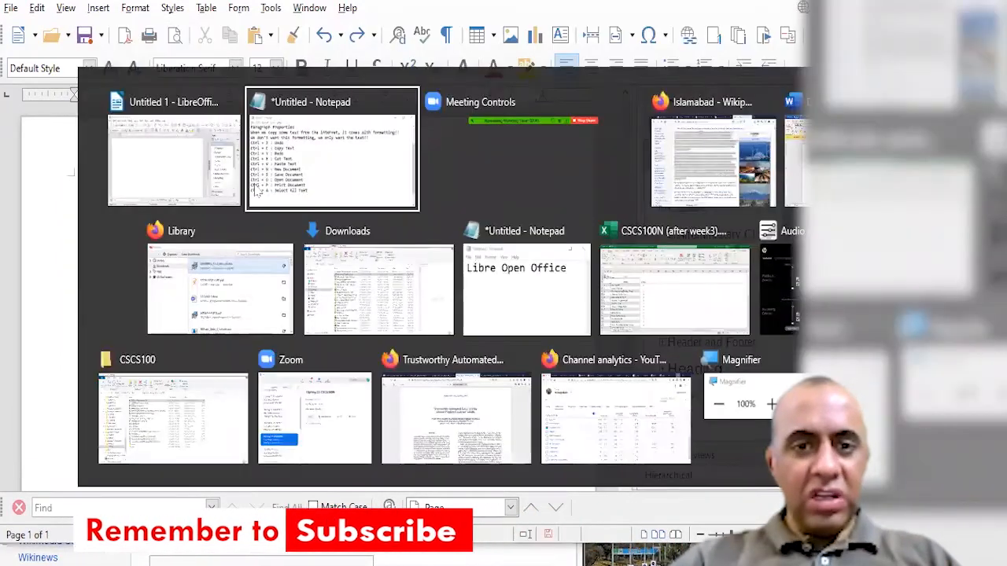
{"action": "key", "text": "alt+Tab"}
{"action": "key", "text": "alt+Tab"}
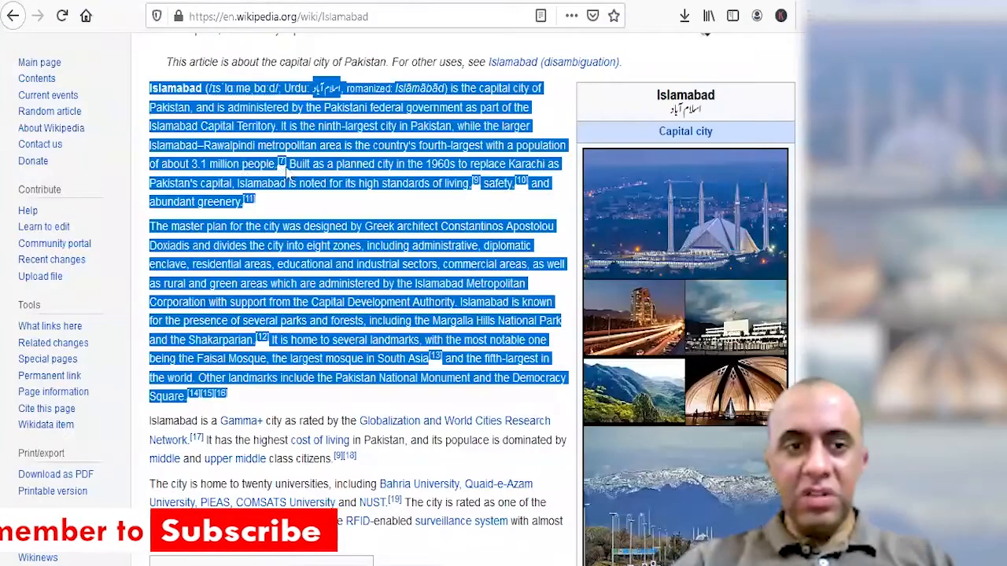
{"action": "right_click", "coordinate": [243, 166]}
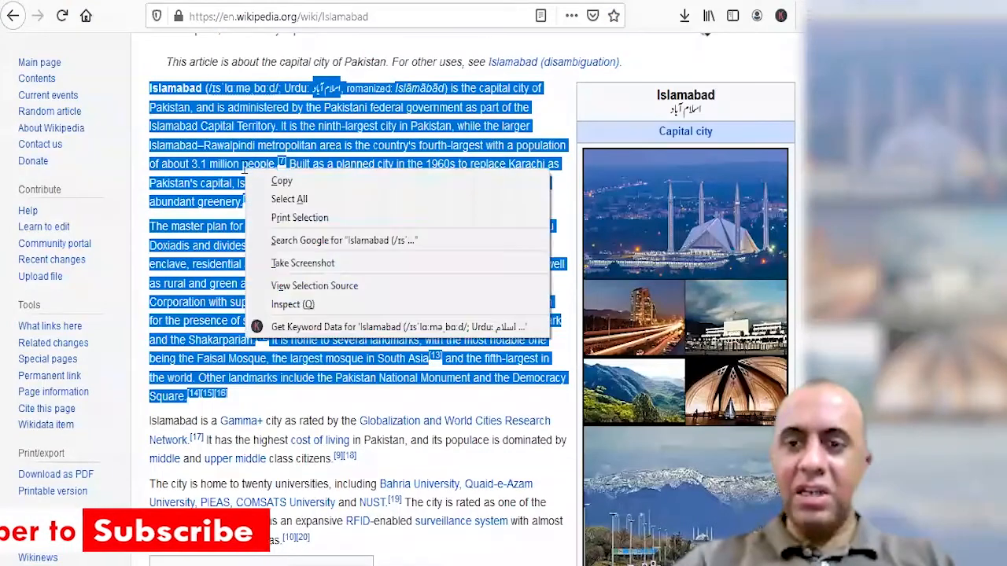
{"action": "left_click", "coordinate": [263, 180]}
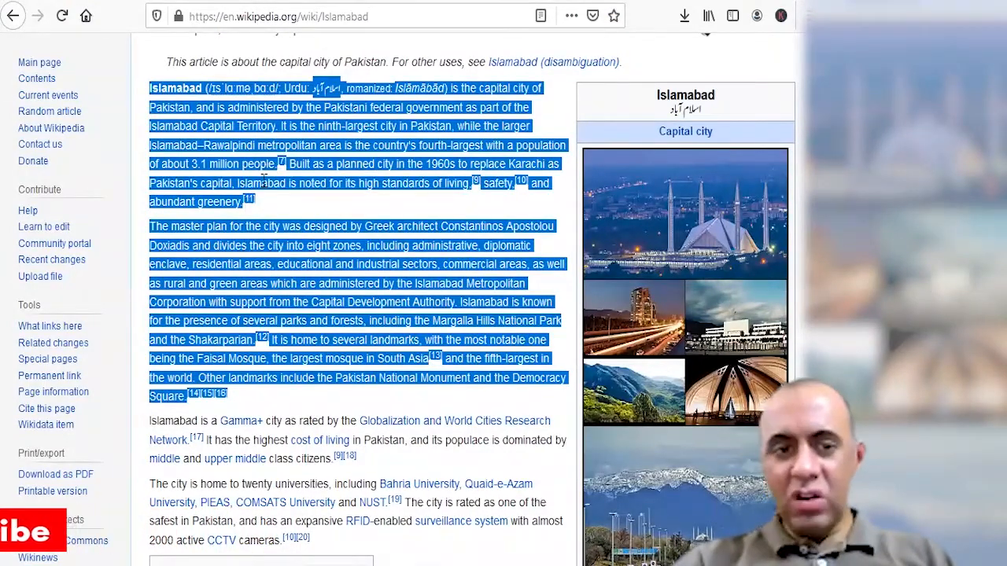
{"action": "right_click", "coordinate": [264, 181]}
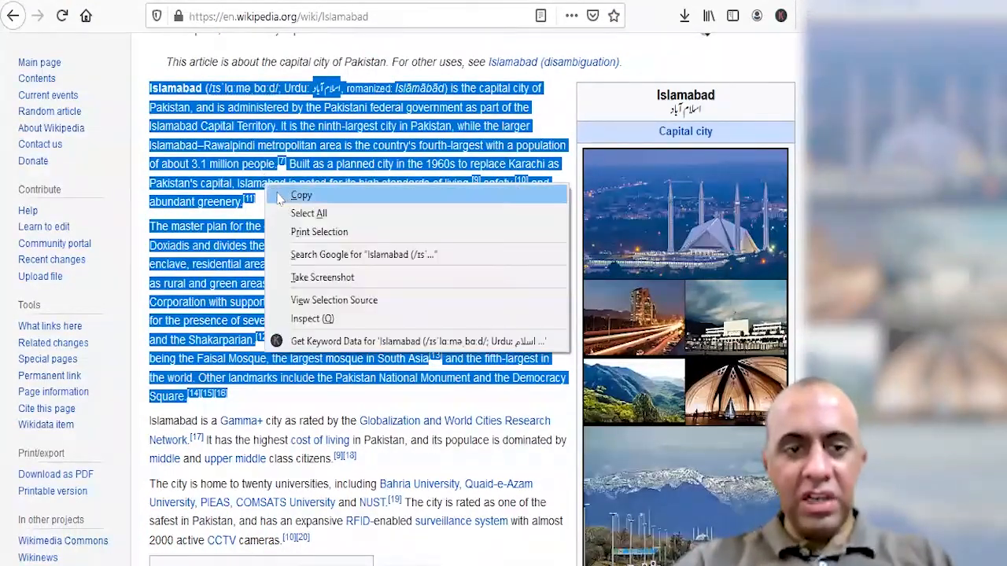
{"action": "left_click", "coordinate": [282, 195]}
Step: Switch to the blank LibreOffice Writer document, paste the copied Islamabad paragraphs with their web formatting, and undo the paste
{"action": "key", "text": "alt+Tab"}
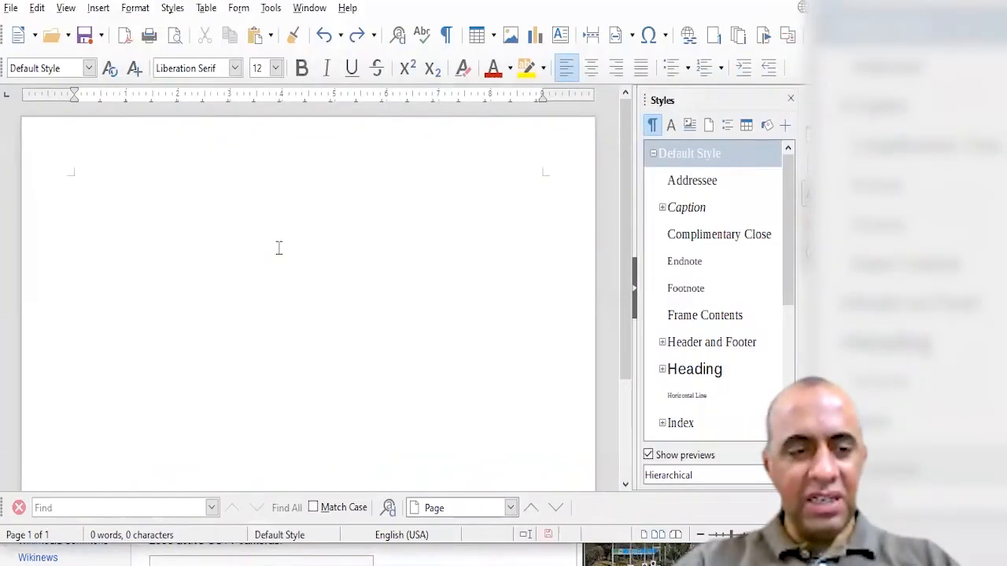
{"action": "key", "text": "ctrl+v"}
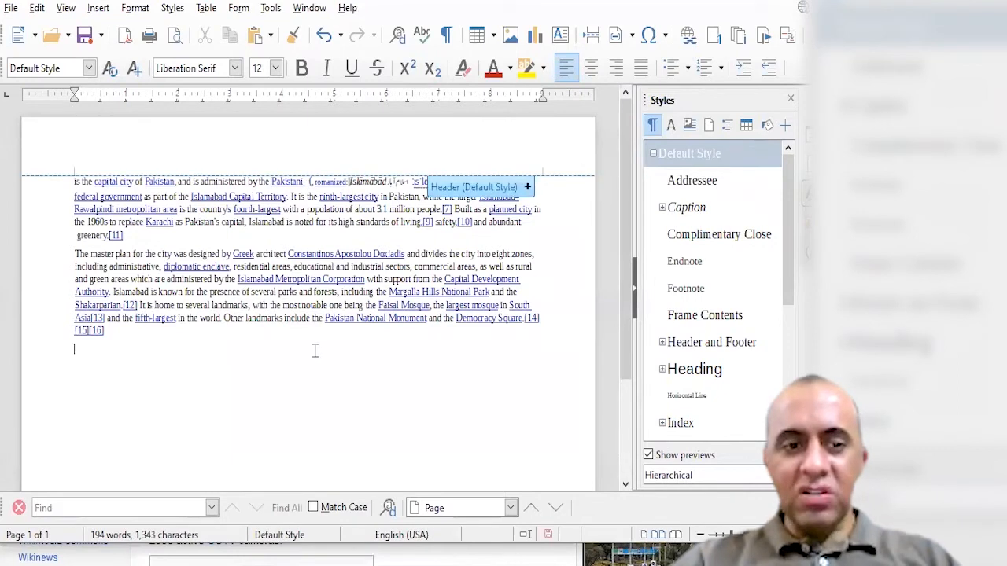
{"action": "key", "text": "ctrl+z"}
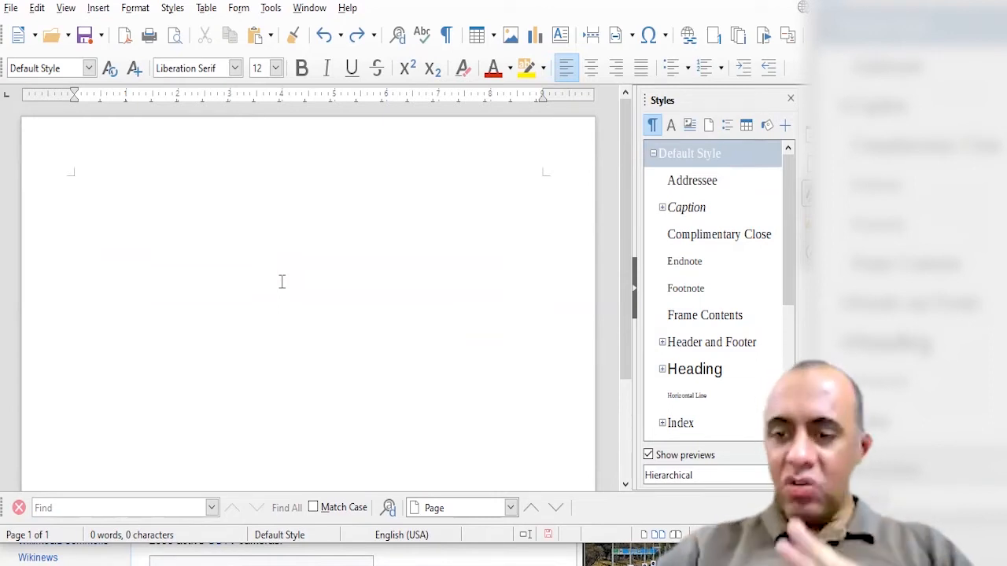
Step: Paste the copied Islamabad paragraphs into the blank document as unformatted text
{"action": "left_click", "coordinate": [270, 35]}
{"action": "left_click", "coordinate": [270, 38]}
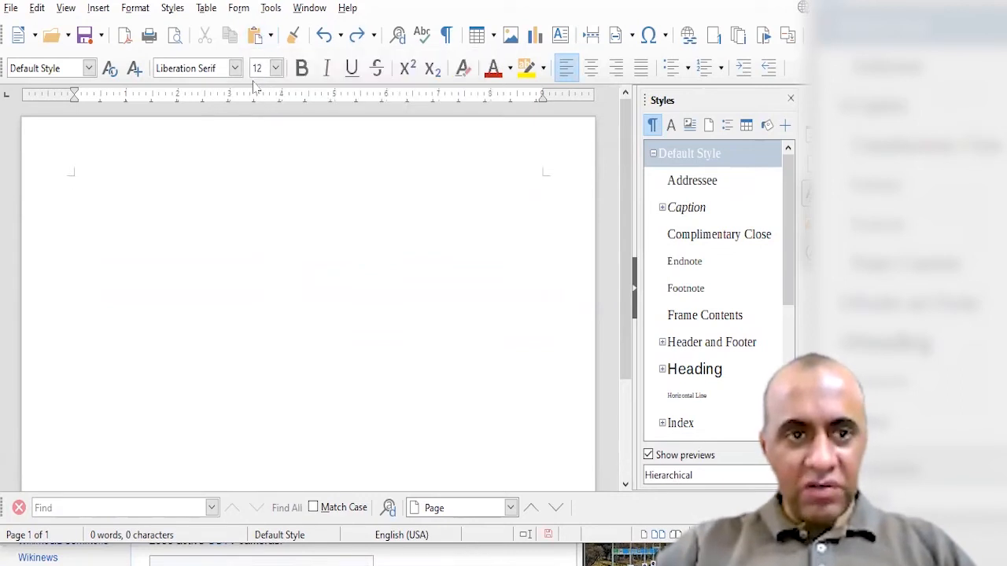
{"action": "left_click", "coordinate": [270, 36]}
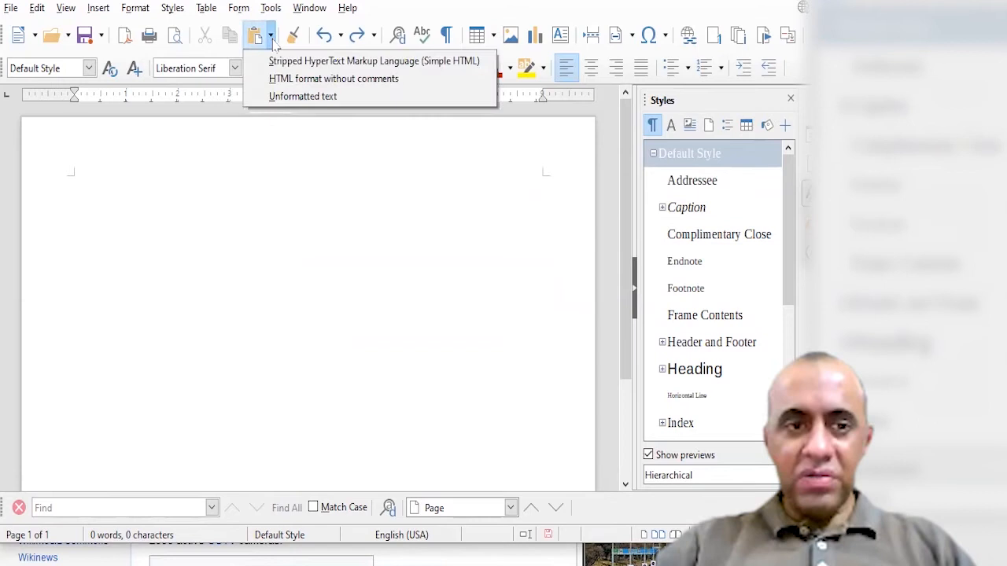
{"action": "left_click", "coordinate": [296, 98]}
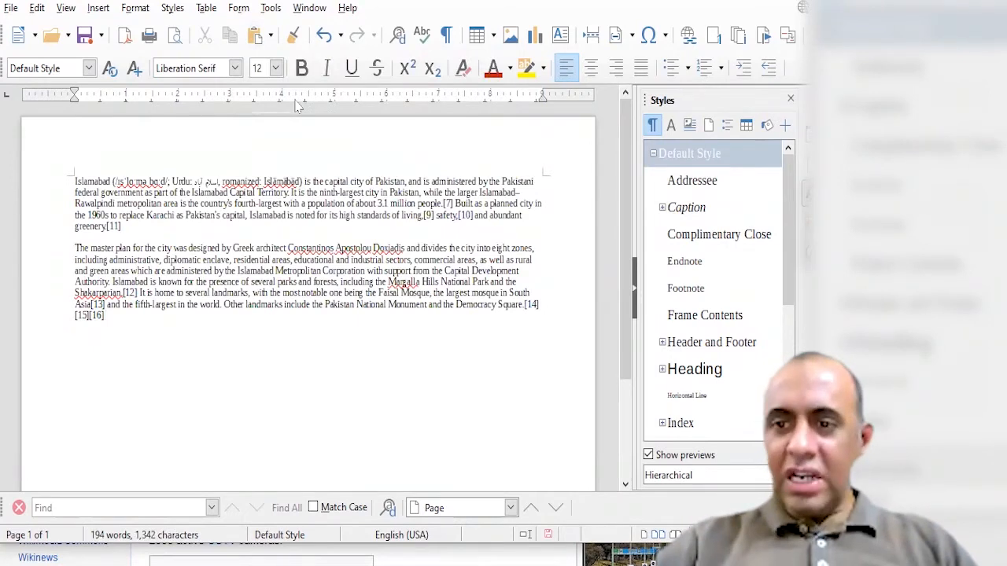
Step: Delete the citation markers [14][15][16] from the end of the second paragraph
{"action": "left_click_drag", "start_coordinate": [180, 177], "coordinate": [306, 353]}
{"action": "left_click", "coordinate": [306, 353]}
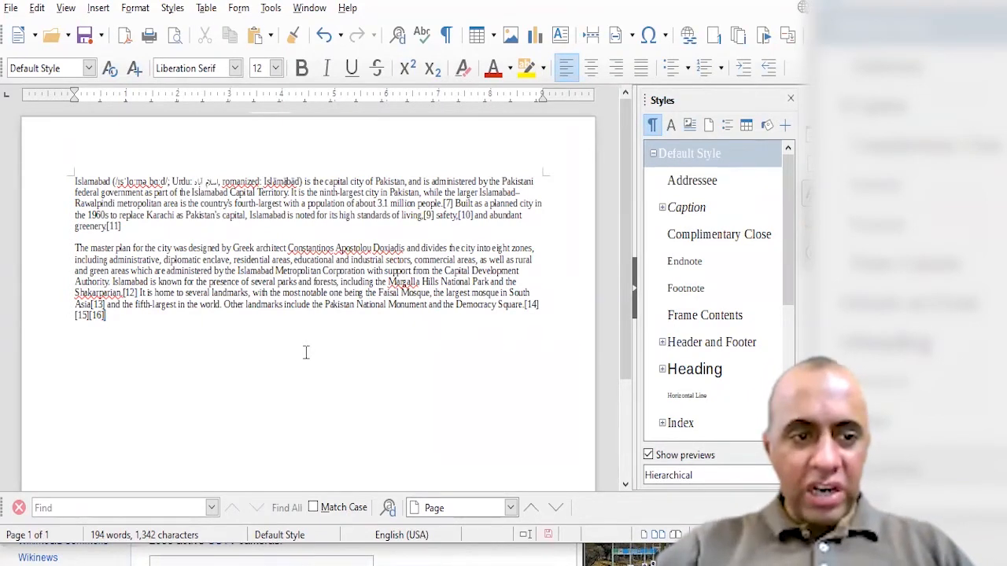
{"action": "key", "text": "shift+Left"}
{"action": "key", "text": "shift+Left"}
{"action": "key", "text": "shift+Left"}
{"action": "key", "text": "shift+Left"}
{"action": "key", "text": "shift+Left"}
{"action": "key", "text": "shift+Left"}
{"action": "key", "text": "shift+Left"}
{"action": "key", "text": "shift+Left"}
{"action": "key", "text": "shift+Left"}
{"action": "key", "text": "shift+Left"}
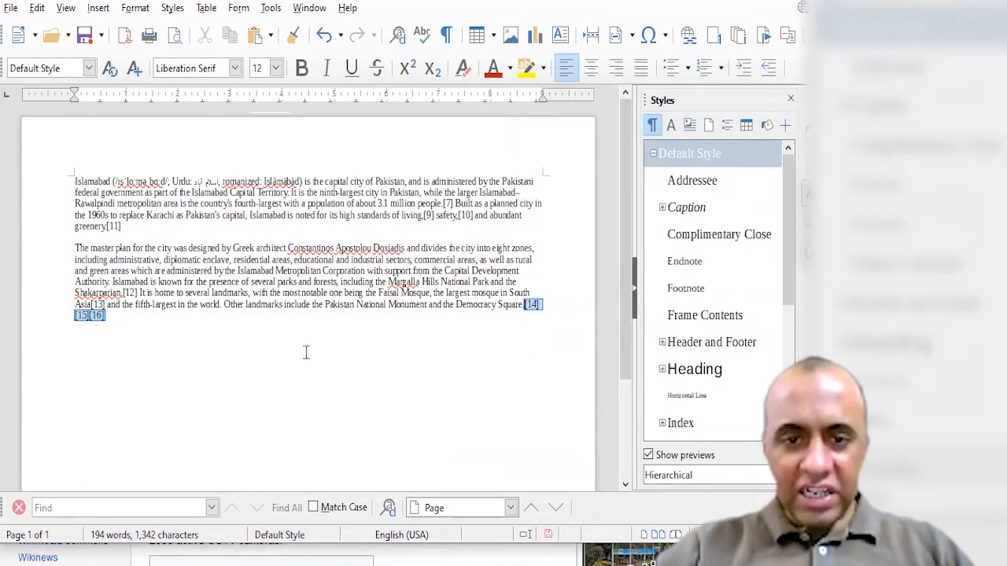
{"action": "scroll", "coordinate": [307, 299], "scroll_direction": "up", "scroll_amount": 6, "text": "ctrl"}
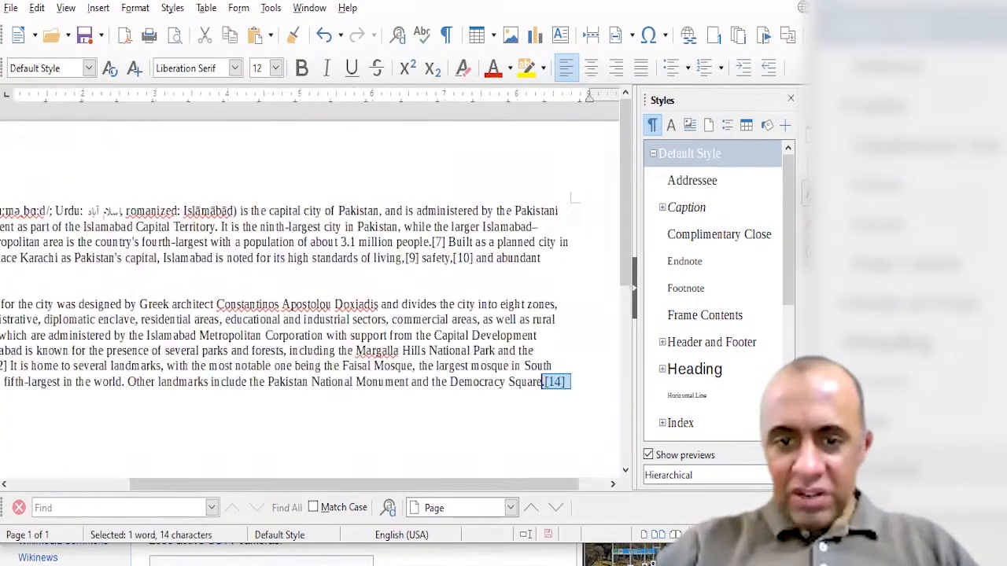
{"action": "scroll", "coordinate": [630, 234], "scroll_direction": "down", "scroll_amount": 5}
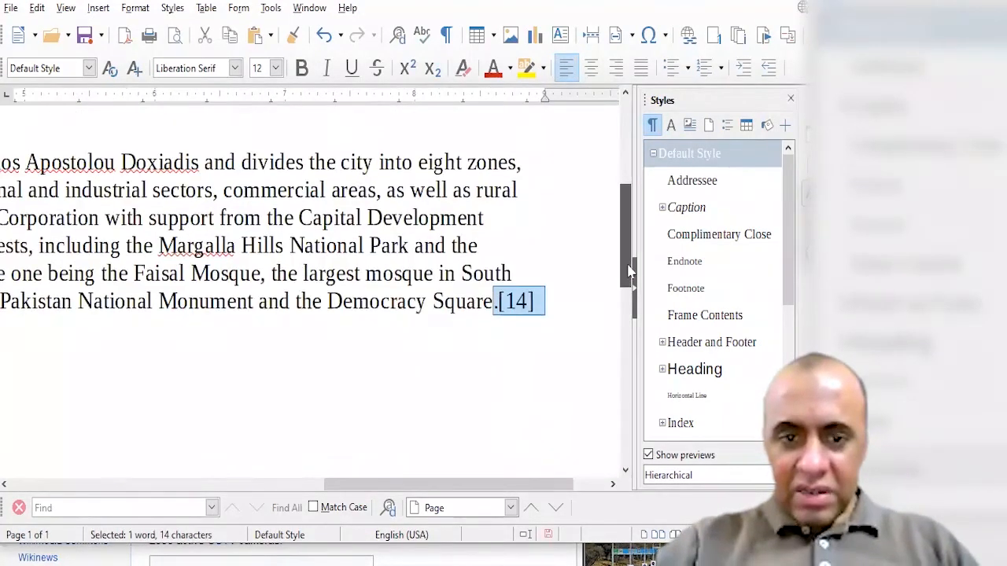
{"action": "left_click_drag", "start_coordinate": [437, 488], "coordinate": [142, 491]}
{"action": "left_click", "coordinate": [190, 253]}
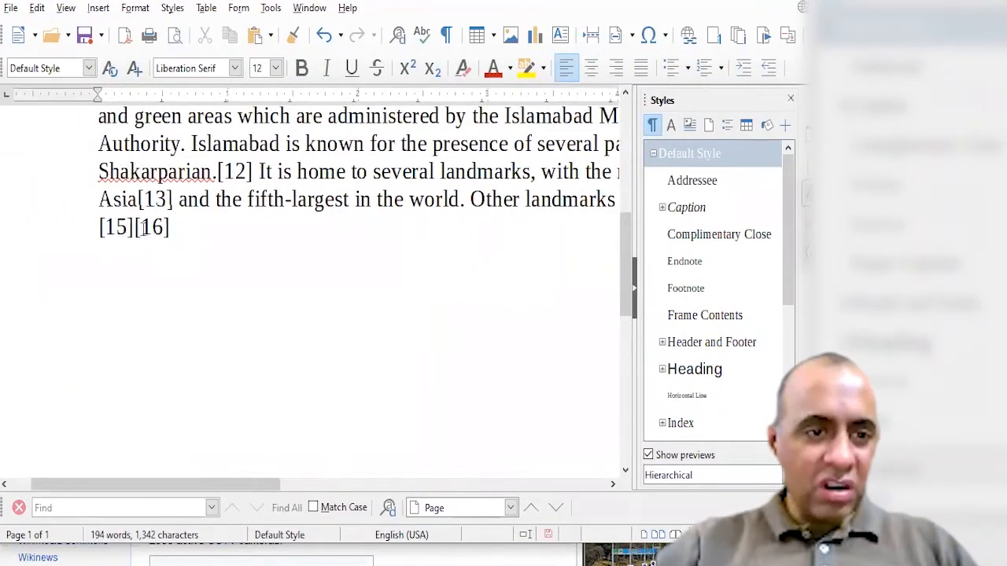
{"action": "left_click_drag", "start_coordinate": [100, 228], "coordinate": [188, 226]}
{"action": "left_click", "coordinate": [177, 227]}
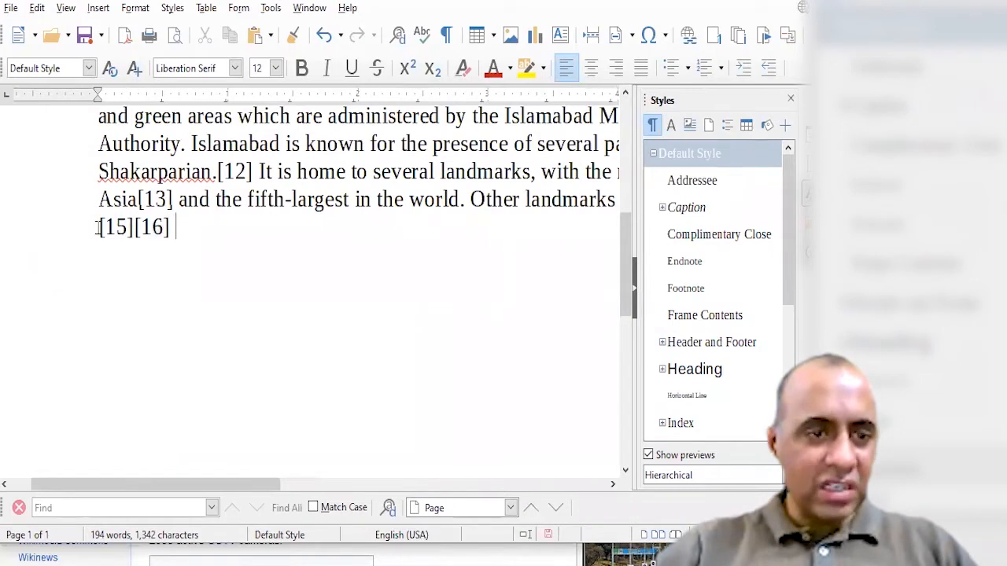
{"action": "left_click_drag", "start_coordinate": [98, 227], "coordinate": [181, 226]}
{"action": "key", "text": "Delete"}
{"action": "key", "text": "BackSpace"}
{"action": "key", "text": "BackSpace"}
{"action": "key", "text": "BackSpace"}
{"action": "key", "text": "BackSpace"}
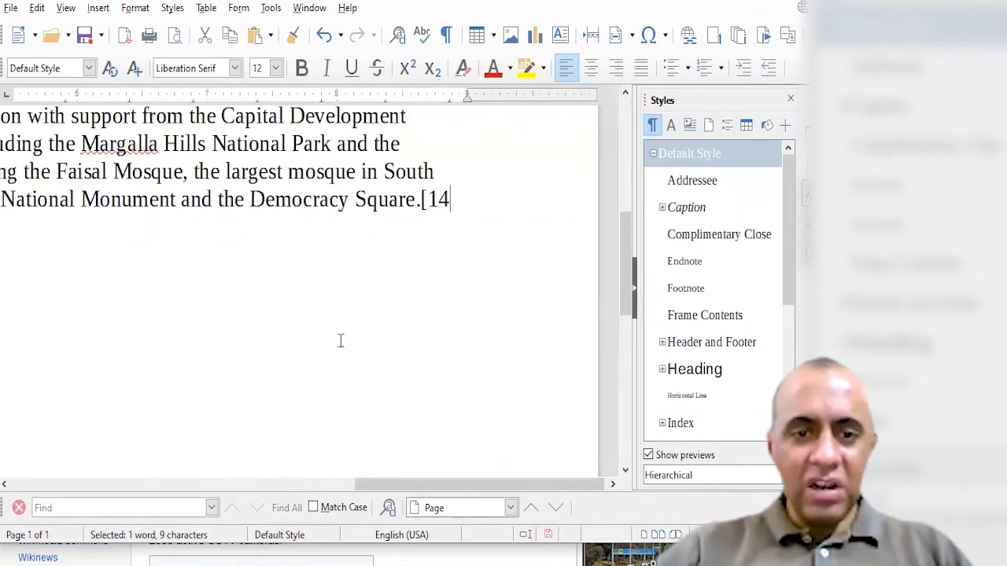
Step: Delete the citation marker [13] after "Asia" in the second paragraph
{"action": "key", "text": "Home"}
{"action": "key", "text": "Right"}
{"action": "key", "text": "Right"}
{"action": "key", "text": "Right"}
{"action": "key", "text": "Right"}
{"action": "key", "text": "Right"}
{"action": "key", "text": "Right"}
{"action": "key", "text": "Right"}
{"action": "key", "text": "Right"}
{"action": "key", "text": "Right"}
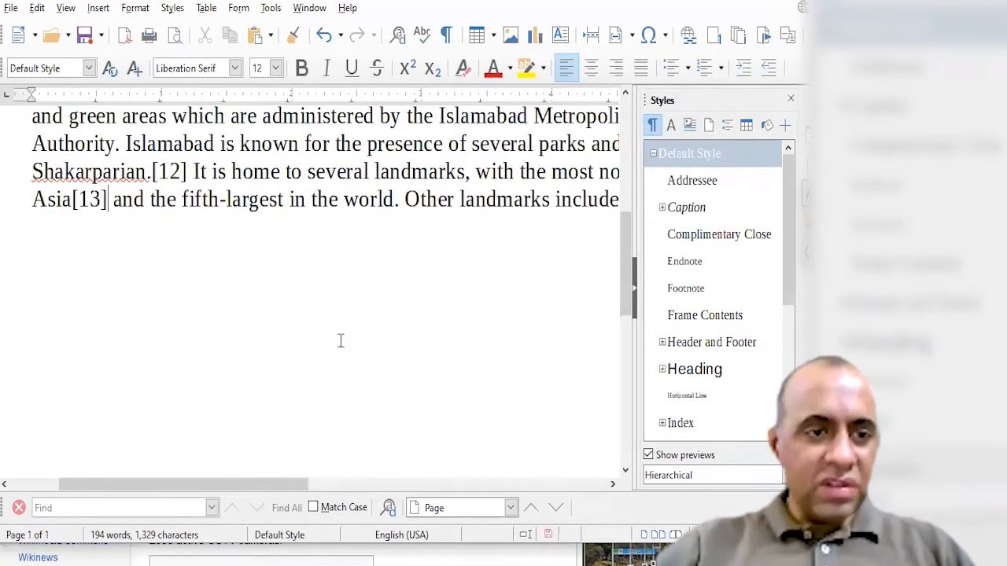
{"action": "key", "text": "BackSpace"}
{"action": "key", "text": "BackSpace"}
{"action": "key", "text": "BackSpace"}
{"action": "key", "text": "BackSpace"}
Step: Delete the citation marker [12] after "Shakarparian." in the second paragraph
{"action": "key", "text": "Up"}
{"action": "key", "text": "Right"}
{"action": "key", "text": "Right"}
{"action": "key", "text": "Right"}
{"action": "key", "text": "Right"}
{"action": "key", "text": "Right"}
{"action": "key", "text": "Right"}
{"action": "key", "text": "Right"}
{"action": "key", "text": "Right"}
{"action": "key", "text": "BackSpace"}
{"action": "key", "text": "BackSpace"}
{"action": "key", "text": "BackSpace"}
{"action": "key", "text": "BackSpace"}
Step: Remove the citation markers [11], [10], [9] and [7] from the first paragraph
{"action": "key", "text": "Up"}
{"action": "key", "text": "Up"}
{"action": "key", "text": "Up"}
{"action": "key", "text": "Up"}
{"action": "key", "text": "Up"}
{"action": "key", "text": "Up"}
{"action": "key", "text": "Up"}
{"action": "key", "text": "Up"}
{"action": "key", "text": "Up"}
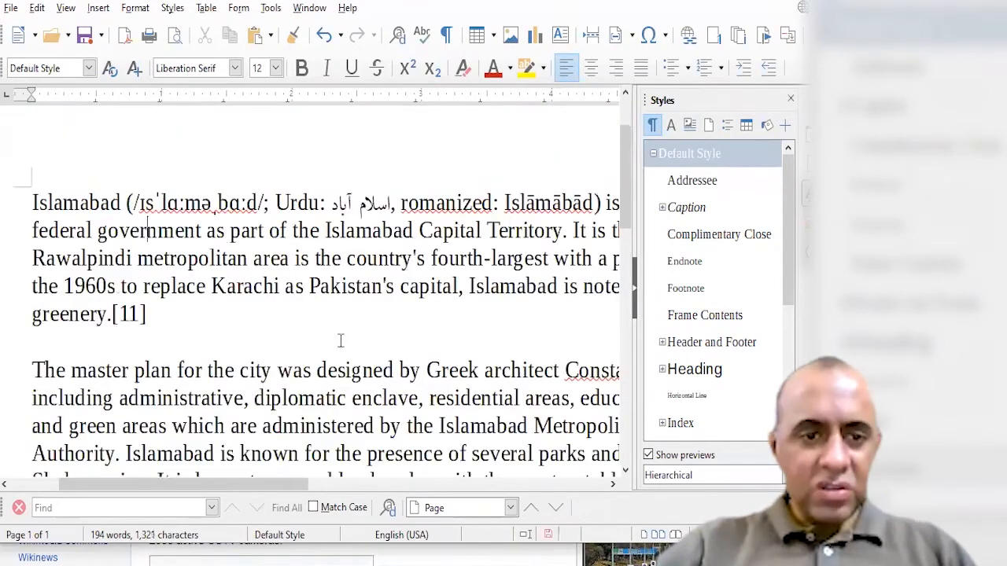
{"action": "left_click", "coordinate": [170, 314]}
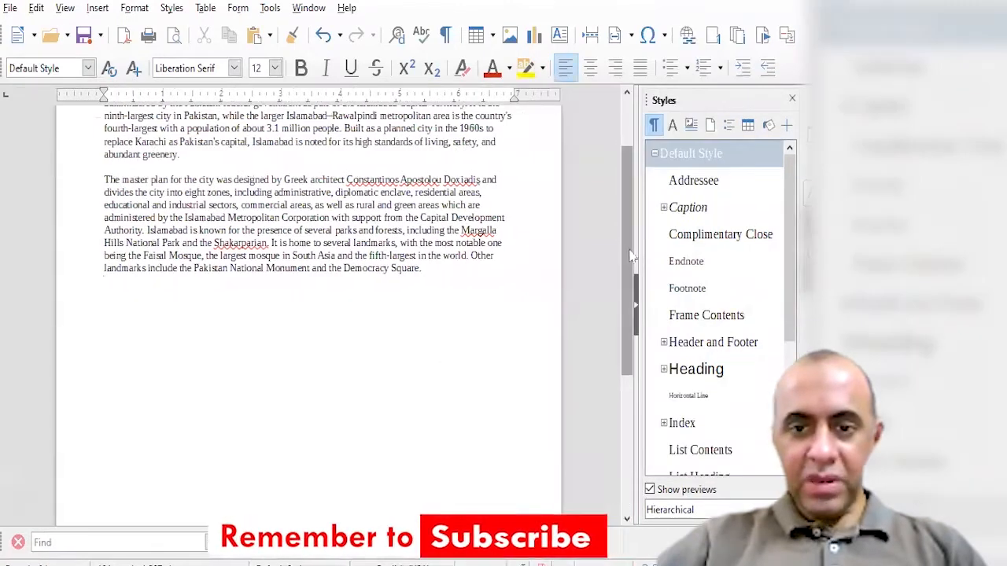
Step: Delete the parenthesised pronunciation and Urdu name after "Islamabad" in the first sentence
{"action": "scroll", "coordinate": [629, 255], "scroll_direction": "up", "scroll_amount": 2}
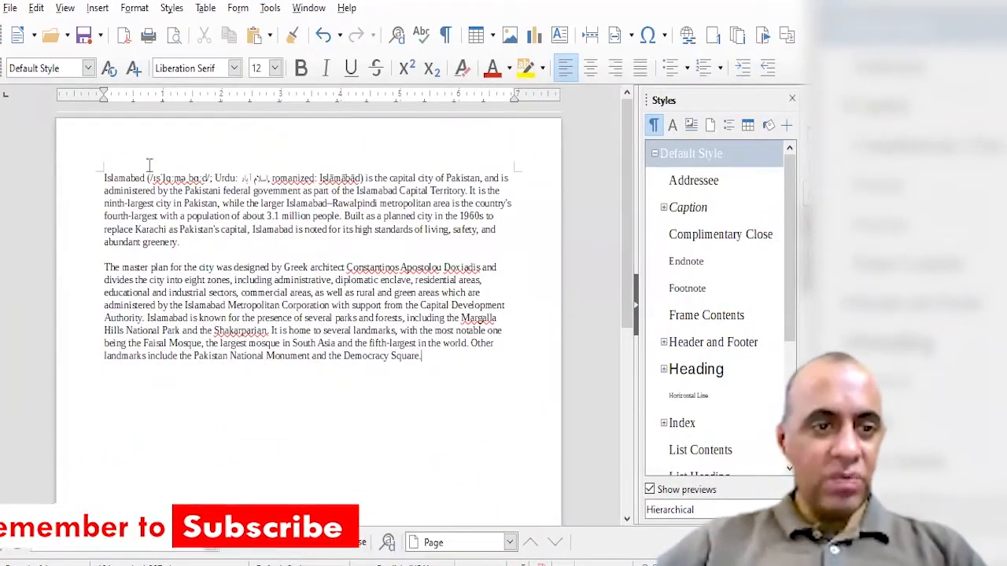
{"action": "left_click_drag", "start_coordinate": [147, 178], "coordinate": [315, 176]}
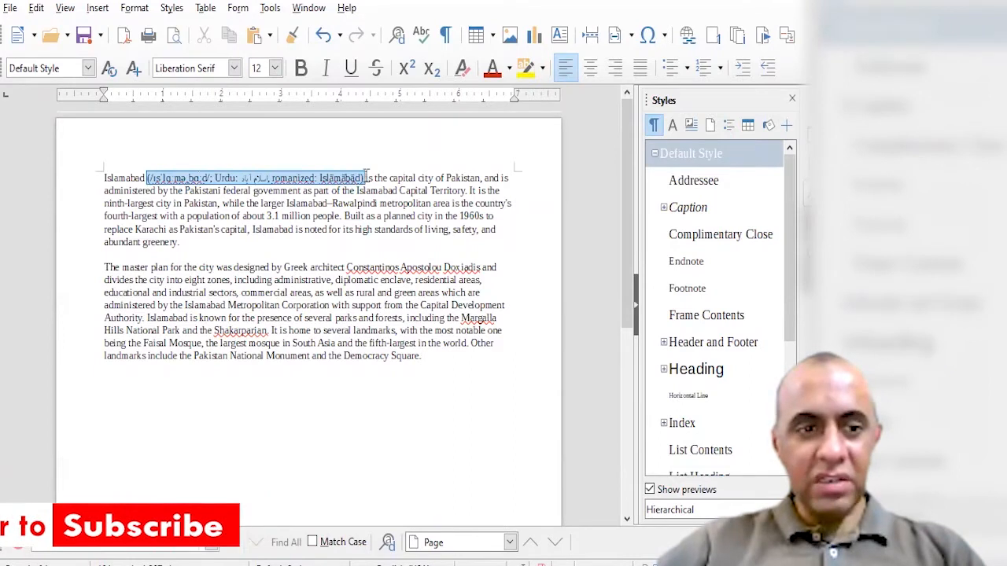
{"action": "key", "text": "Delete"}
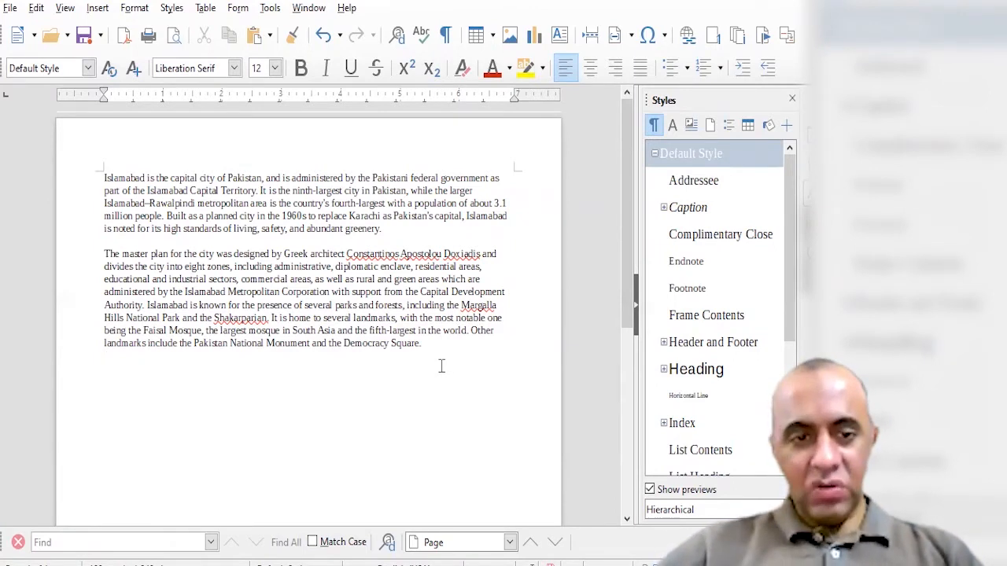
Step: Add the title line "Islamabad: The Capital of Pakistan" above the first paragraph and select it
{"action": "key", "text": "Return"}
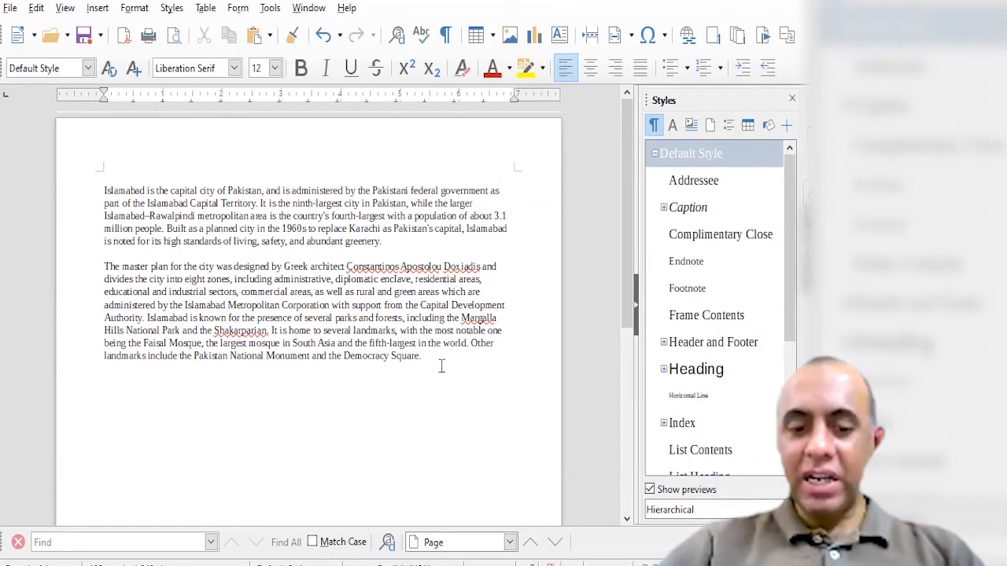
{"action": "type", "text": "The Ca"}
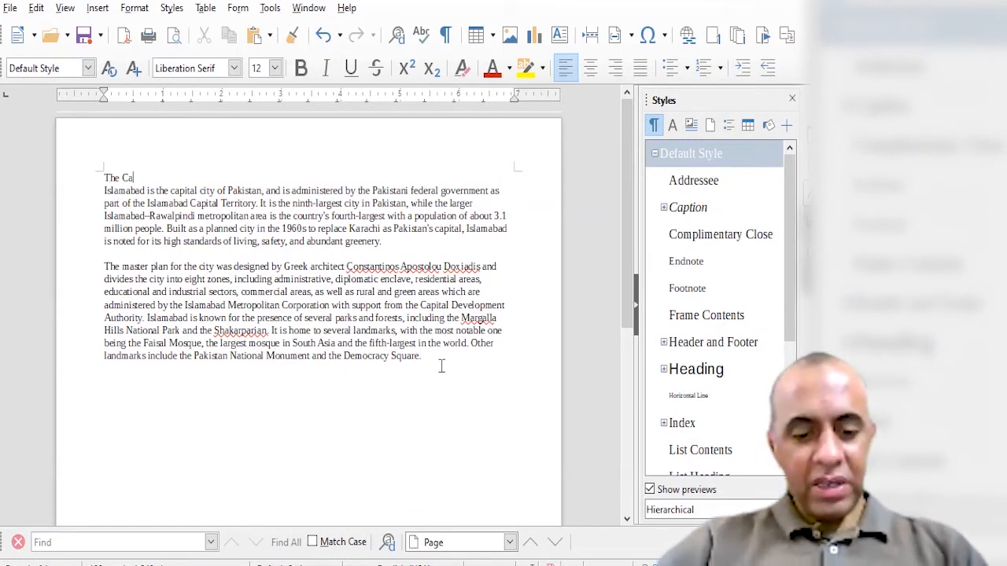
{"action": "type", "text": "pital of"}
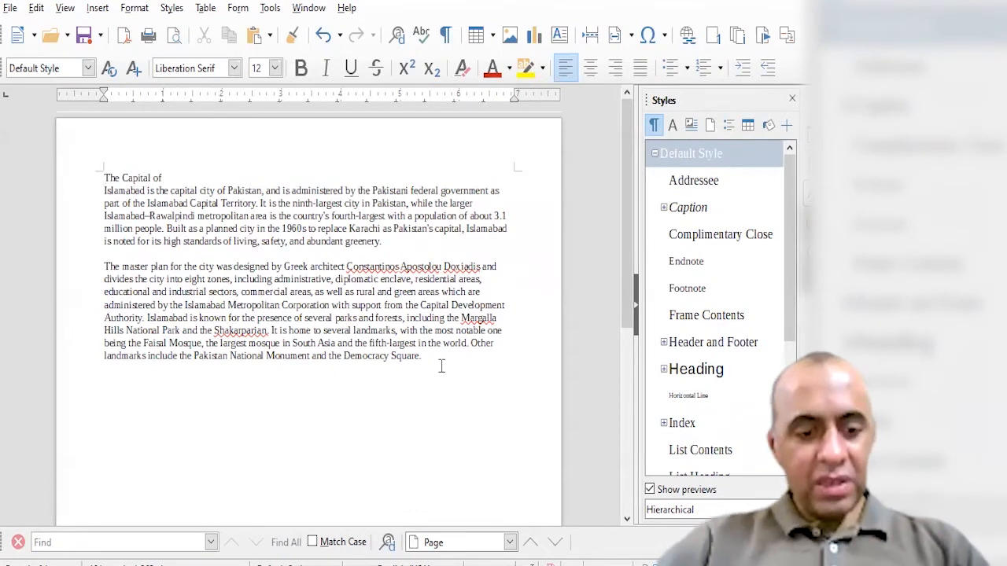
{"action": "type", "text": " Pakistan"}
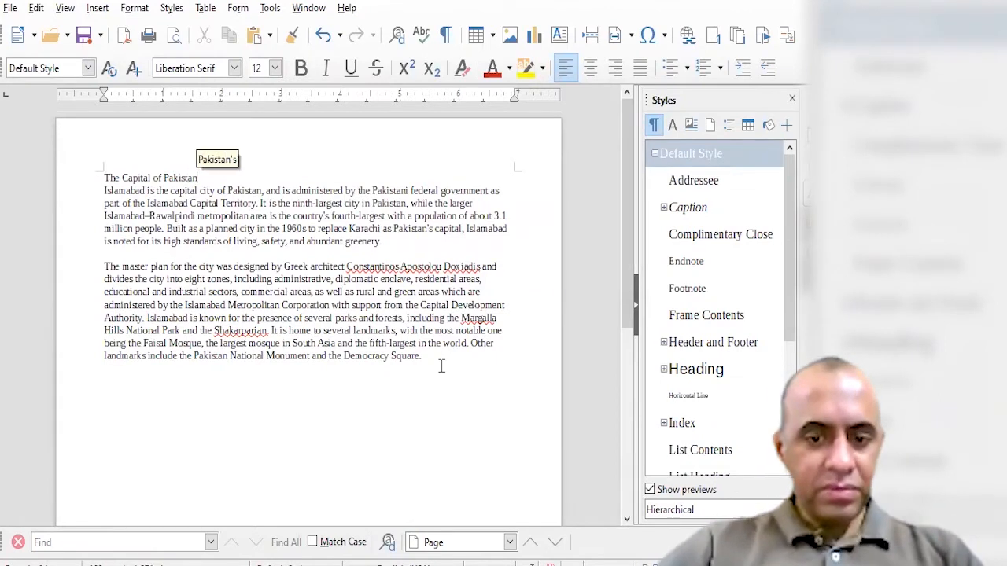
{"action": "key", "text": "Home"}
{"action": "type", "text": "Islamabad"}
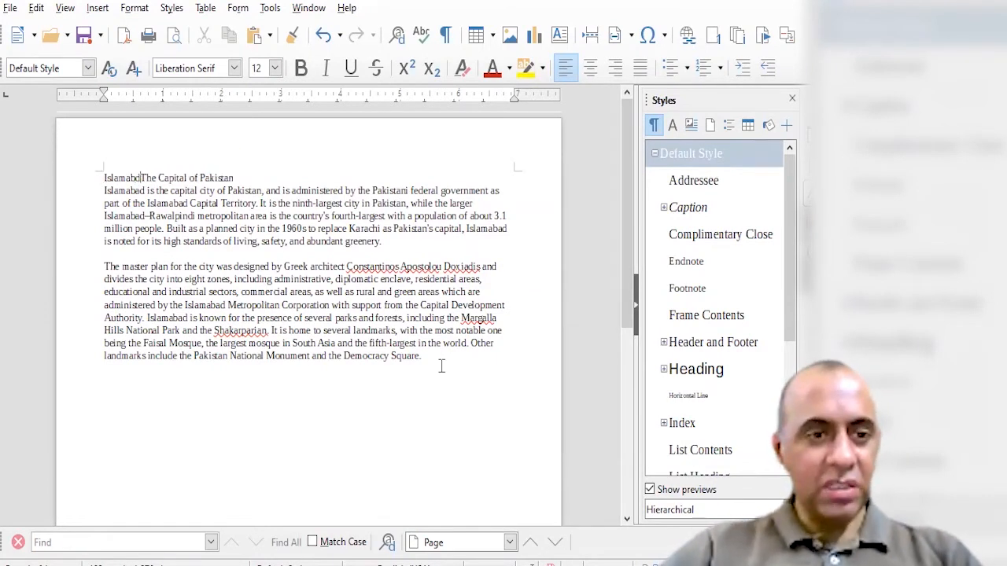
{"action": "type", "text": ":"}
{"action": "key", "text": "Home"}
{"action": "key", "text": "shift+End"}
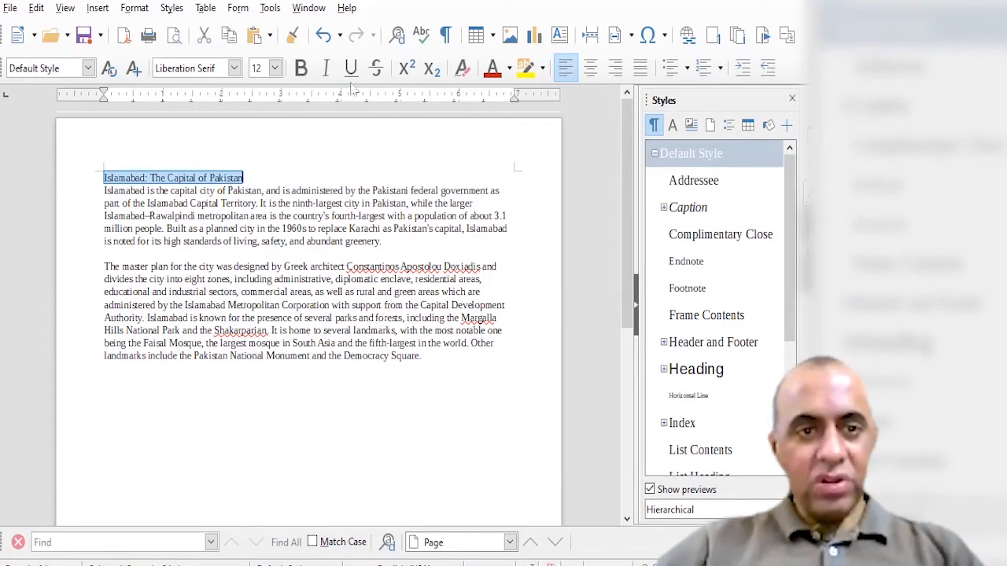
{"action": "left_click", "coordinate": [171, 181]}
Step: Switch to the Notepad note and add the heading "How to select text??" above the "[#]" line, with a blank line between
{"action": "key", "text": "alt+Tab"}
{"action": "key", "text": "alt+Tab"}
{"action": "key", "text": "alt+Tab"}
{"action": "key", "text": "alt+Tab"}
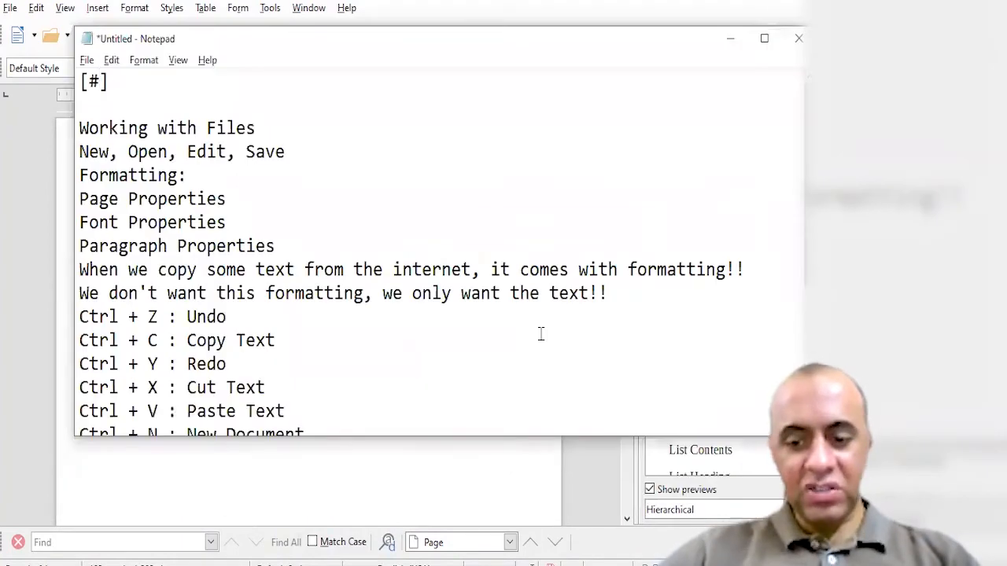
{"action": "key", "text": "Home"}
{"action": "key", "text": "Return"}
{"action": "key", "text": "Return"}
{"action": "key", "text": "Up"}
{"action": "key", "text": "Up"}
{"action": "type", "text": "How to "}
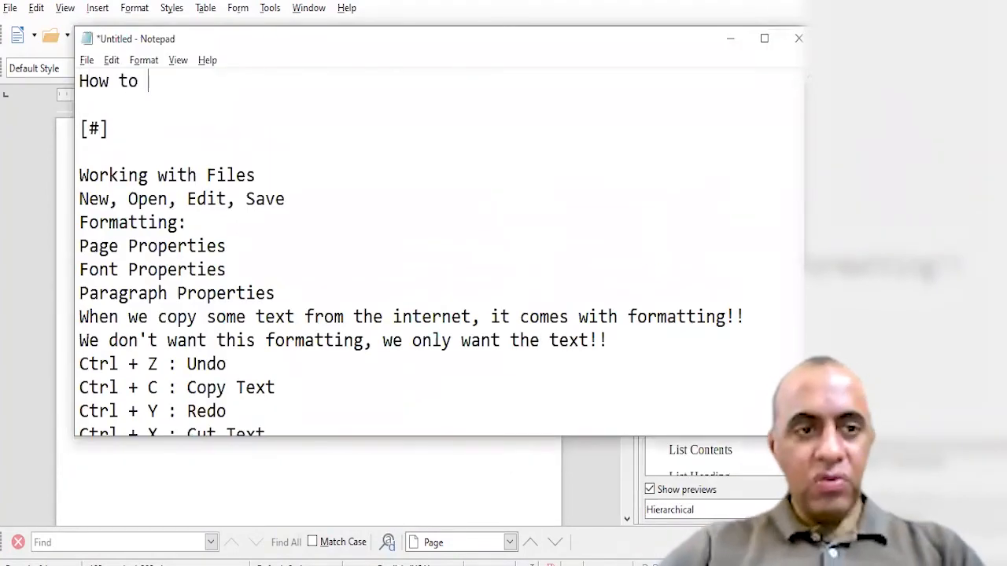
{"action": "type", "text": "select text??"}
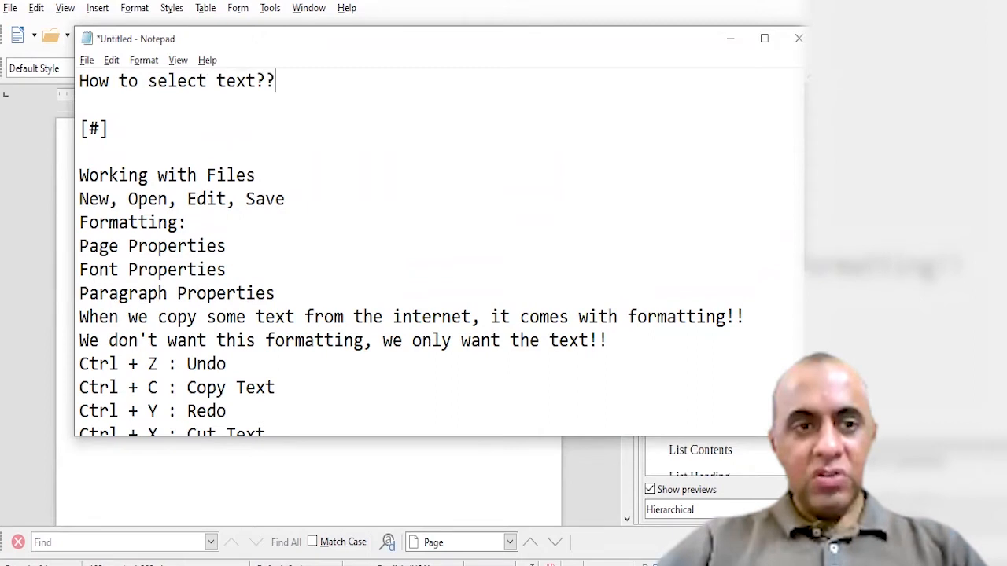
Step: Add the line "1. Use Mouse and left click + drag" below the "How to select text??" heading
{"action": "key", "text": "Return"}
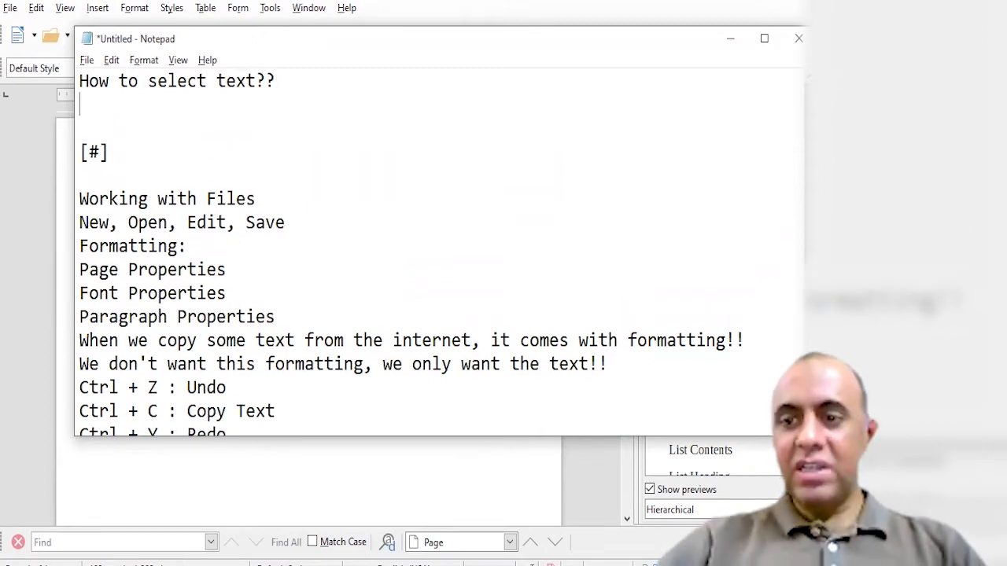
{"action": "type", "text": "1. U"}
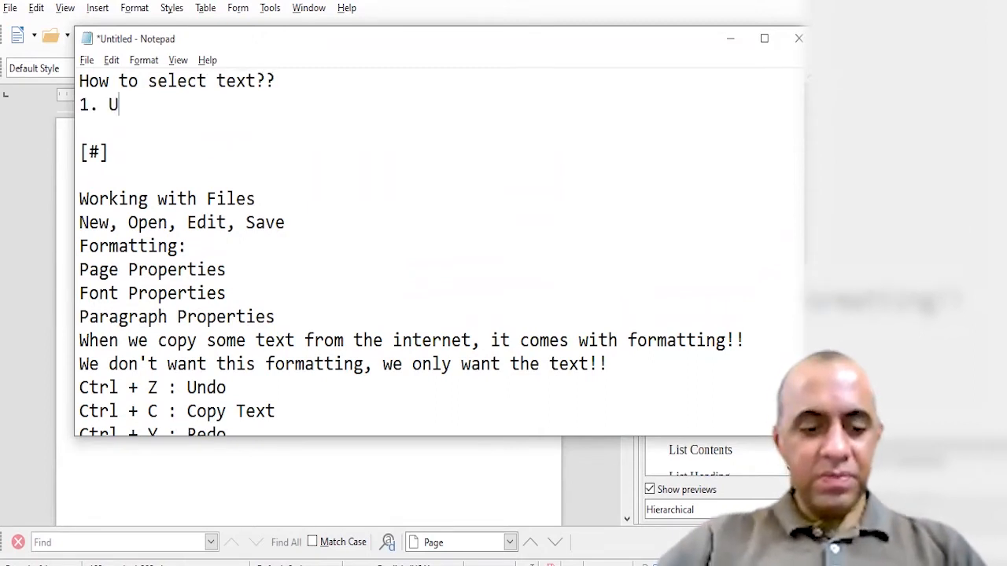
{"action": "type", "text": "se Mouse "}
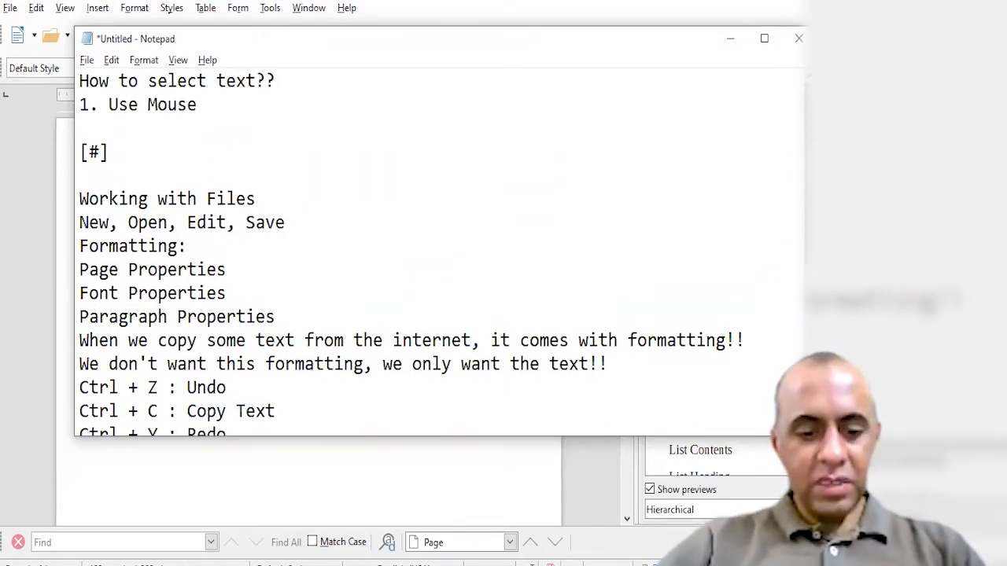
{"action": "type", "text": "and left c"}
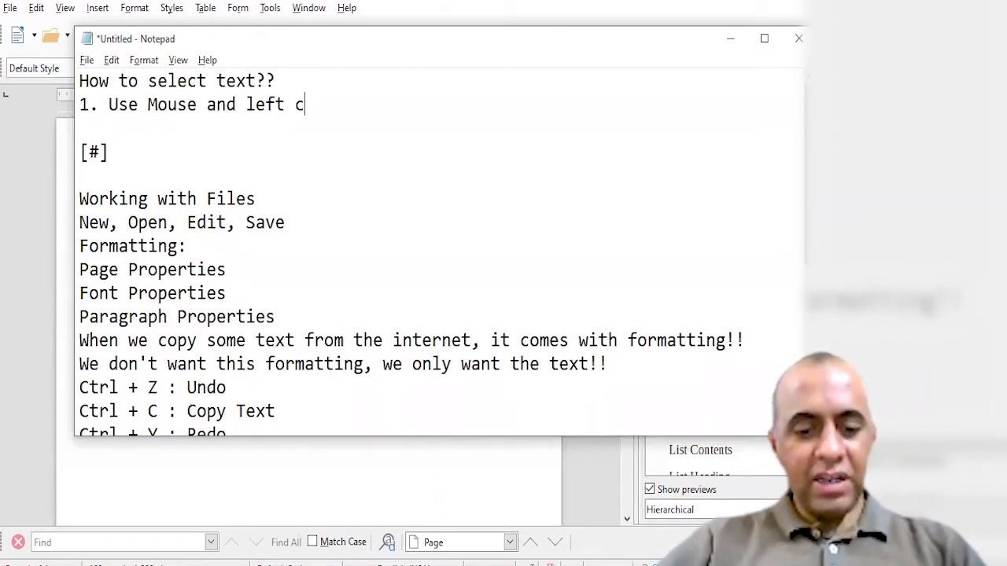
{"action": "type", "text": "lick + "}
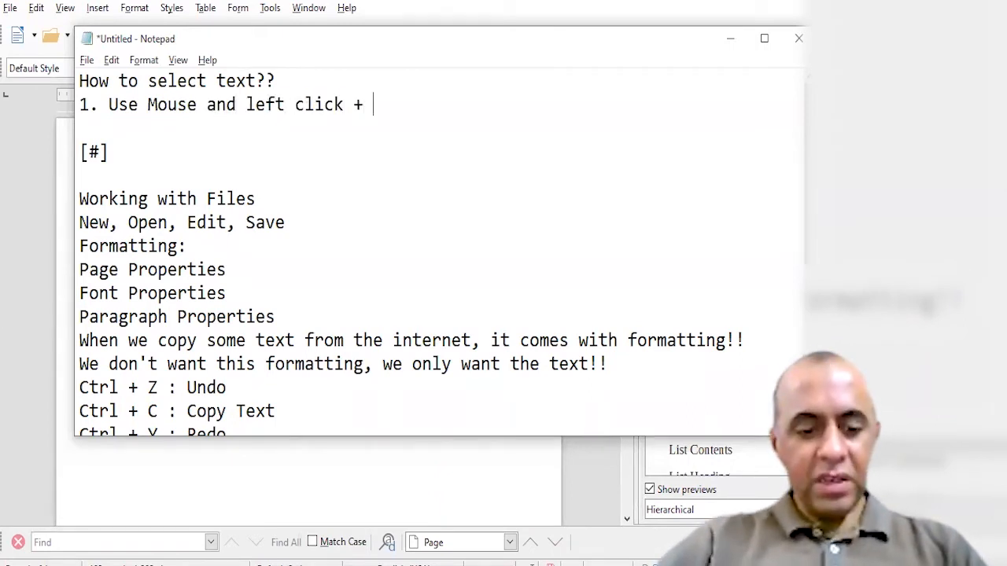
{"action": "type", "text": "drag"}
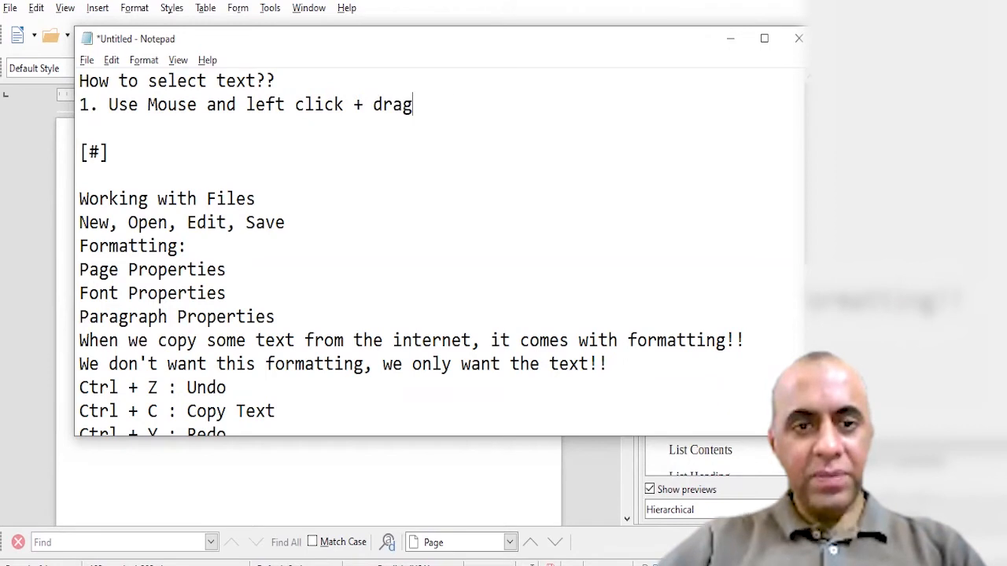
Step: Add a second line reading "2. Press shift key (keep pressing)" below the mouse selection method
{"action": "key", "text": "Return"}
{"action": "type", "text": "2. "}
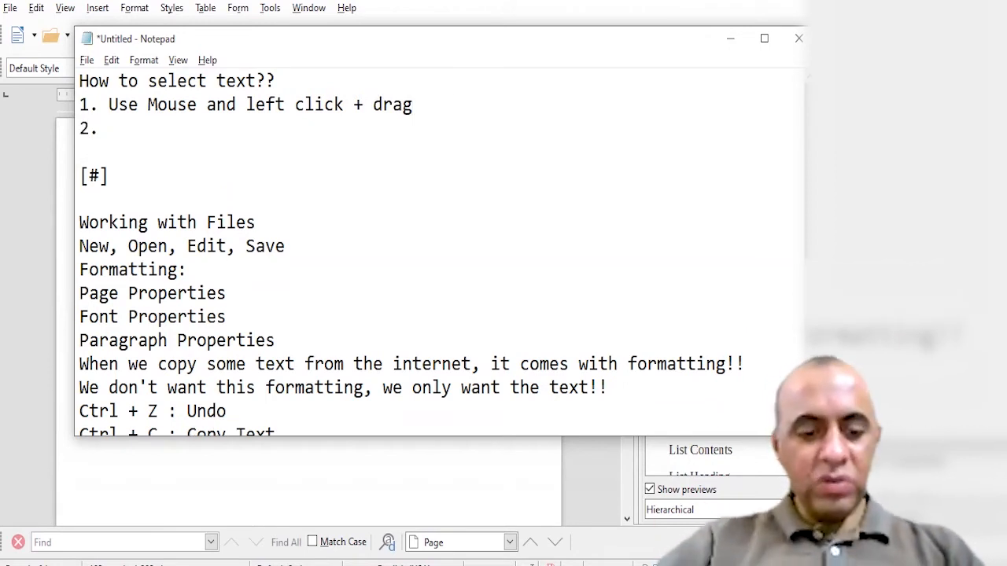
{"action": "type", "text": "Press shi"}
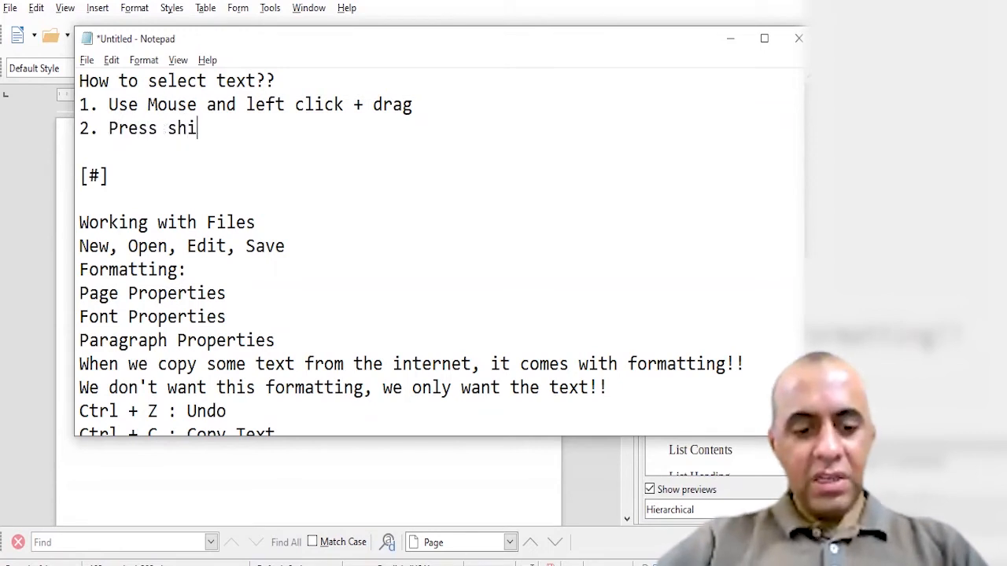
{"action": "type", "text": "ft key (k"}
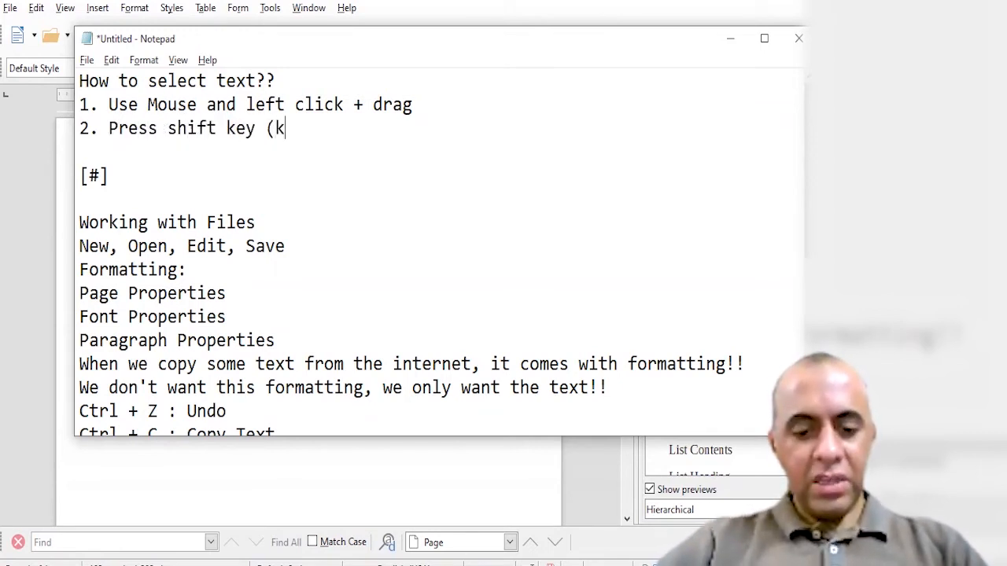
{"action": "type", "text": "eep pr"}
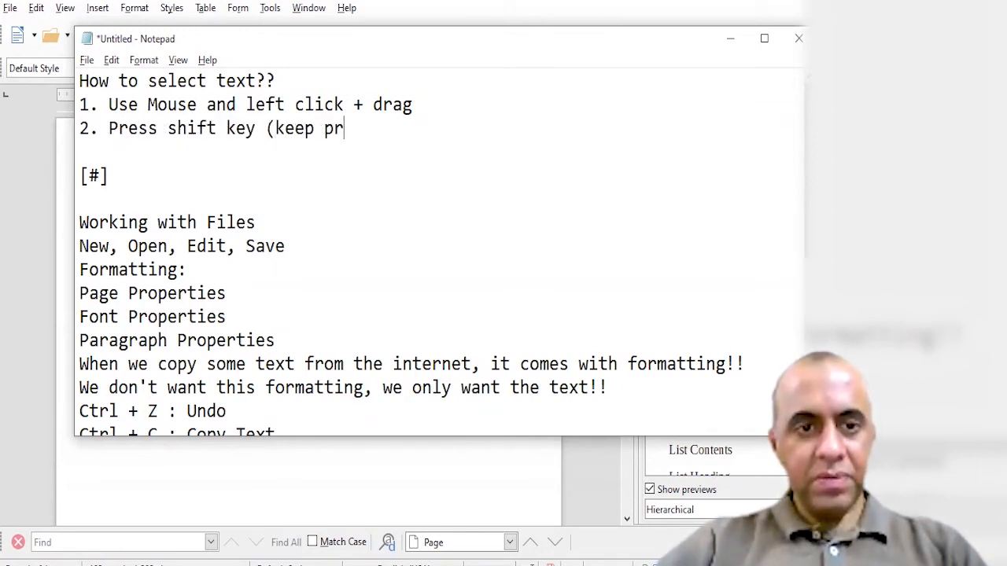
{"action": "type", "text": "essing)"}
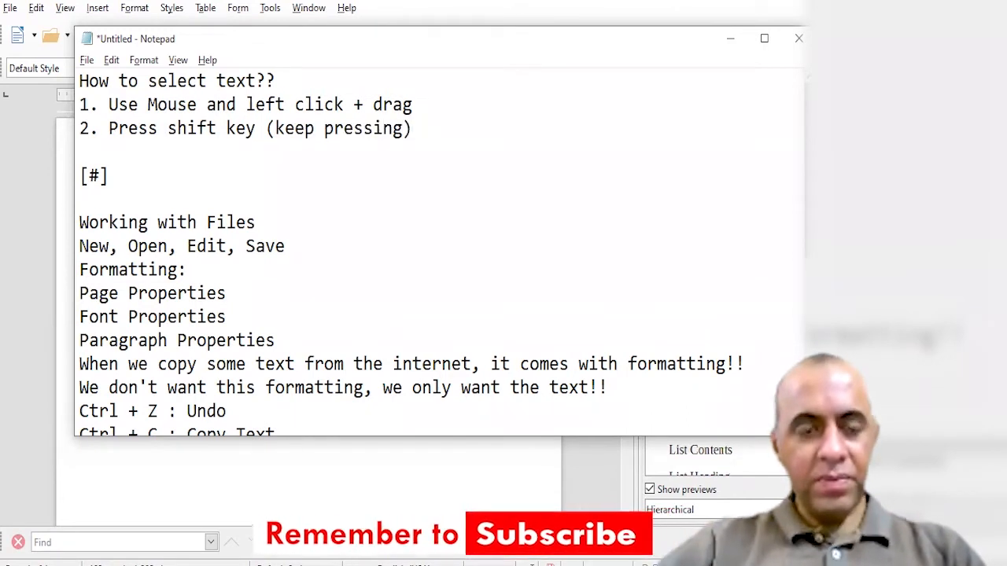
Step: Capitalise the word "shift" in line 2 so it reads "Shift"
{"action": "left_click", "coordinate": [227, 128]}
{"action": "key", "text": "ctrl+Left"}
{"action": "key", "text": "shift+Right"}
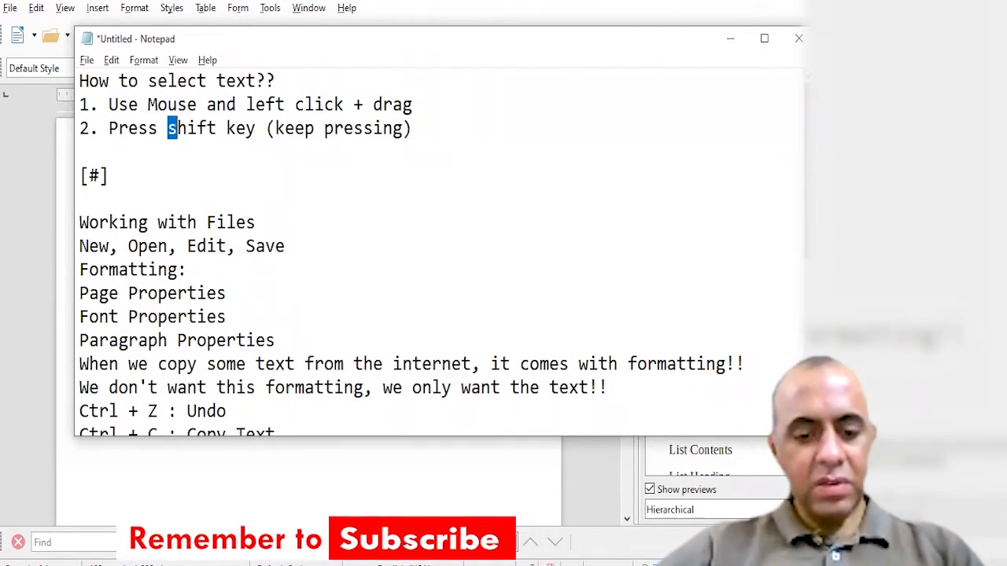
{"action": "type", "text": "H"}
{"action": "key", "text": "BackSpace"}
{"action": "type", "text": "S"}
{"action": "key", "text": "End"}
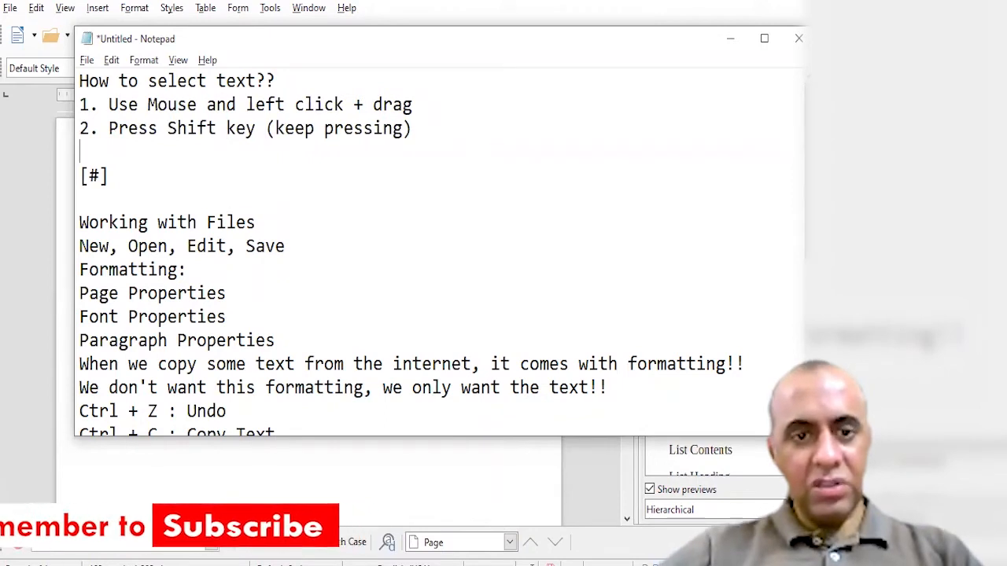
Step: Append ", Use the Arrow keys" to the end of line 2
{"action": "key", "text": "BackSpace"}
{"action": "type", "text": ", Use "}
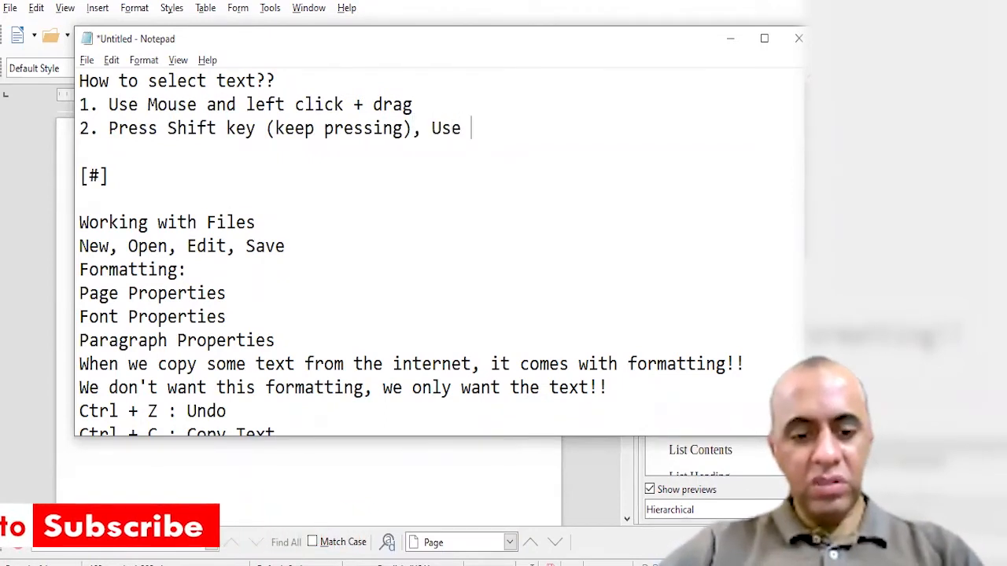
{"action": "type", "text": "the ar"}
{"action": "key", "text": "BackSpace"}
{"action": "key", "text": "BackSpace"}
{"action": "type", "text": "Atoo"}
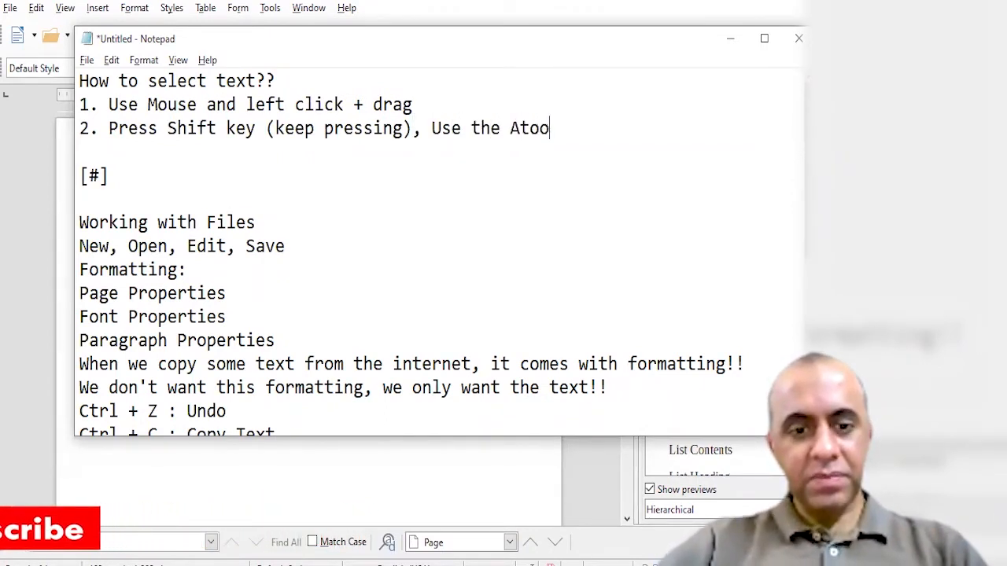
{"action": "key", "text": "BackSpace"}
{"action": "key", "text": "BackSpace"}
{"action": "key", "text": "BackSpace"}
{"action": "type", "text": "rrow keys"}
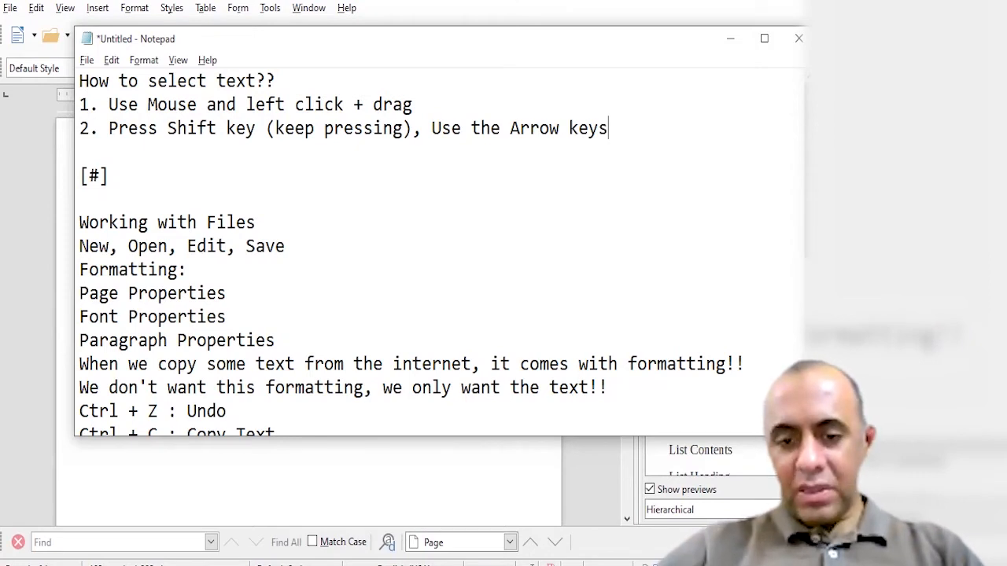
Step: Select ", Use the Arrow keys" character by character, backwards from the end of line 2
{"action": "key", "text": "shift+Left"}
{"action": "key", "text": "shift+Left"}
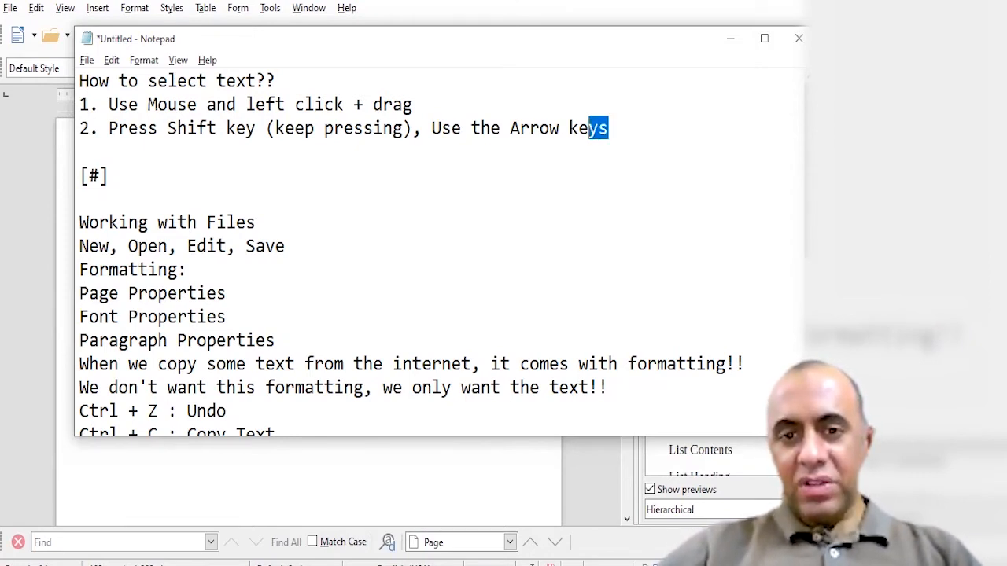
{"action": "key", "text": "shift+Left"}
{"action": "key", "text": "shift+Left"}
{"action": "key", "text": "shift+Left"}
{"action": "key", "text": "shift+Left"}
{"action": "key", "text": "shift+Left"}
{"action": "key", "text": "shift+Left"}
{"action": "key", "text": "shift+Left"}
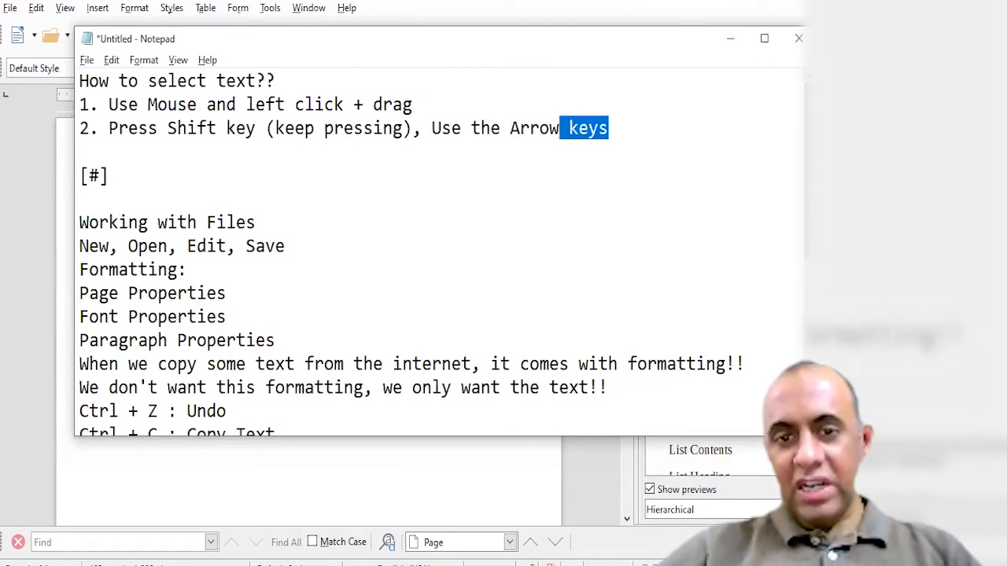
{"action": "key", "text": "shift+Left"}
{"action": "key", "text": "shift+Left"}
{"action": "key", "text": "shift+Left"}
{"action": "key", "text": "shift+Left"}
{"action": "key", "text": "shift+Left"}
{"action": "key", "text": "shift+Left"}
{"action": "key", "text": "shift+Left"}
{"action": "key", "text": "shift+Left"}
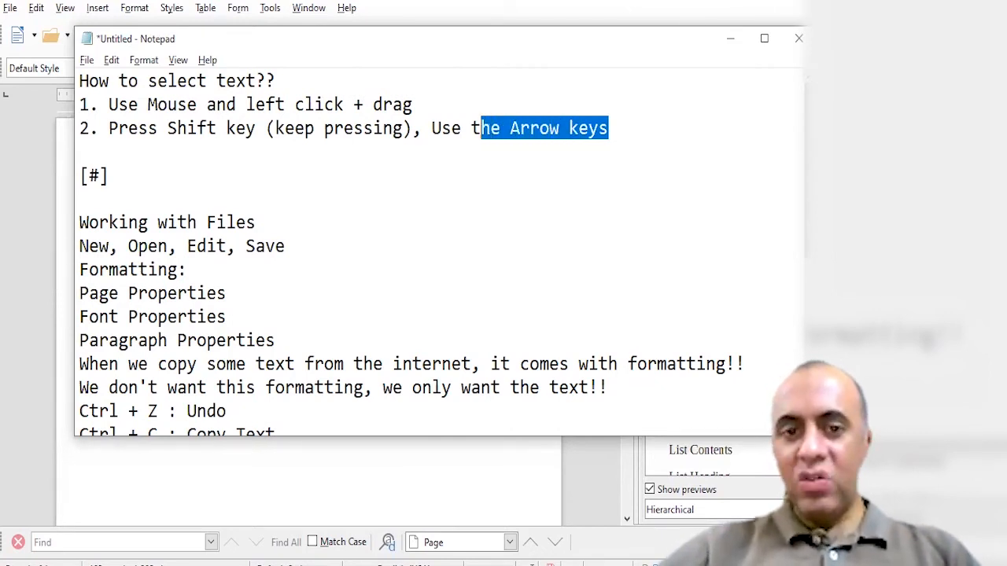
{"action": "key", "text": "shift+Left"}
{"action": "key", "text": "shift+Left"}
{"action": "key", "text": "shift+Left"}
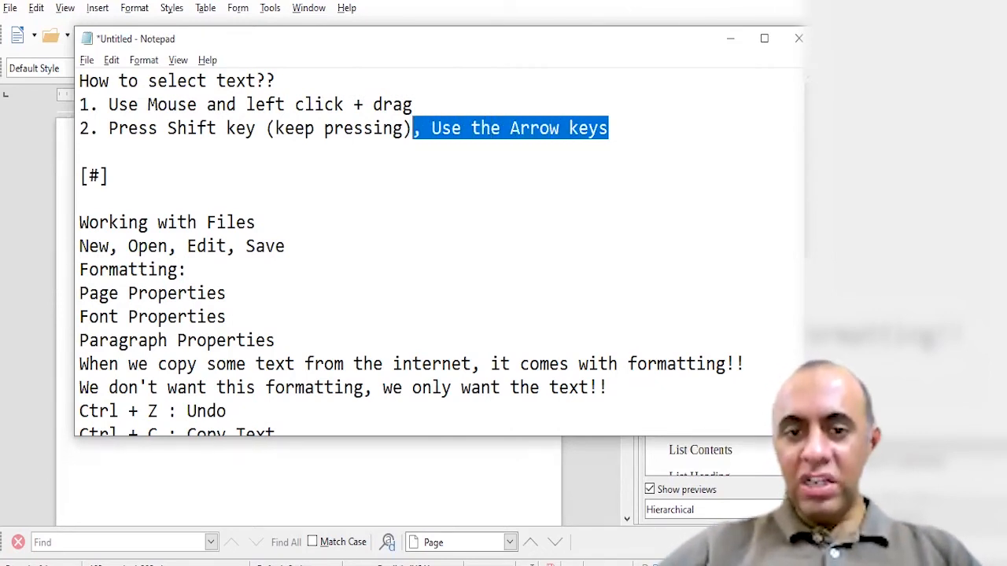
Step: Place the cursor after the comma in line 2 and select backwards through " Shift key (keep pressing),"
{"action": "left_click", "coordinate": [419, 132]}
{"action": "key", "text": "shift+Left"}
{"action": "key", "text": "shift+Left"}
{"action": "key", "text": "shift+Left"}
{"action": "key", "text": "Right"}
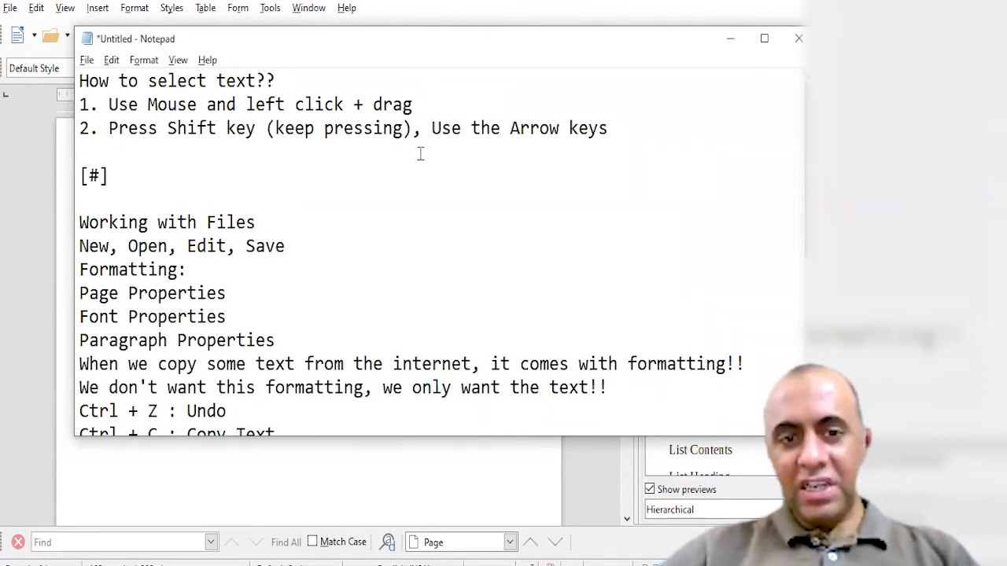
{"action": "key", "text": "shift+Left"}
{"action": "key", "text": "shift+Left"}
{"action": "key", "text": "shift+Left"}
{"action": "key", "text": "shift+Left"}
{"action": "key", "text": "shift+Left"}
{"action": "key", "text": "shift+Left"}
{"action": "key", "text": "shift+Left"}
{"action": "key", "text": "shift+Left"}
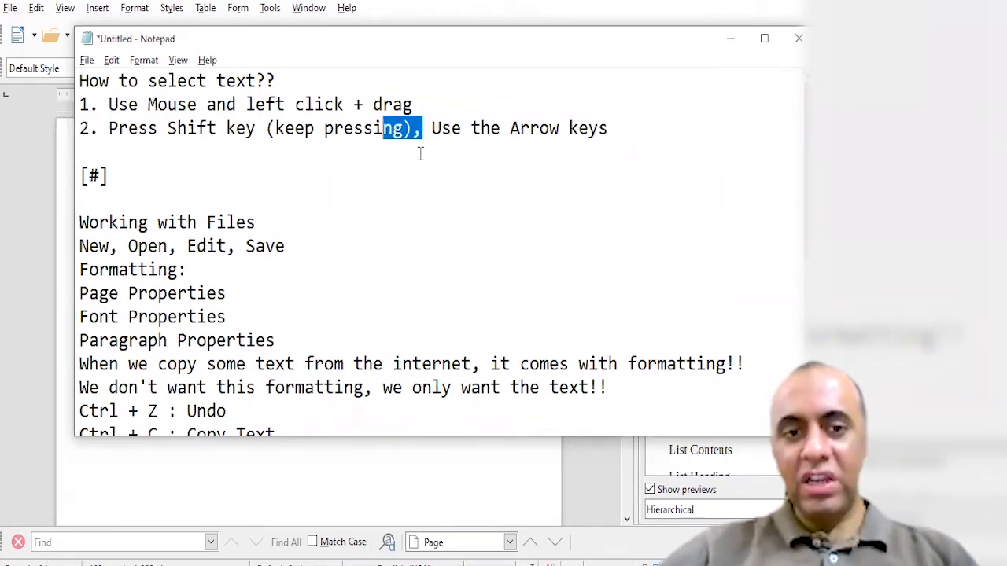
{"action": "key", "text": "shift+Left"}
{"action": "key", "text": "shift+Left"}
{"action": "key", "text": "shift+Left"}
{"action": "key", "text": "shift+Left"}
{"action": "key", "text": "shift+Left"}
{"action": "key", "text": "shift+Left"}
{"action": "key", "text": "shift+Left"}
{"action": "key", "text": "shift+Left"}
{"action": "key", "text": "shift+Left"}
{"action": "key", "text": "shift+Left"}
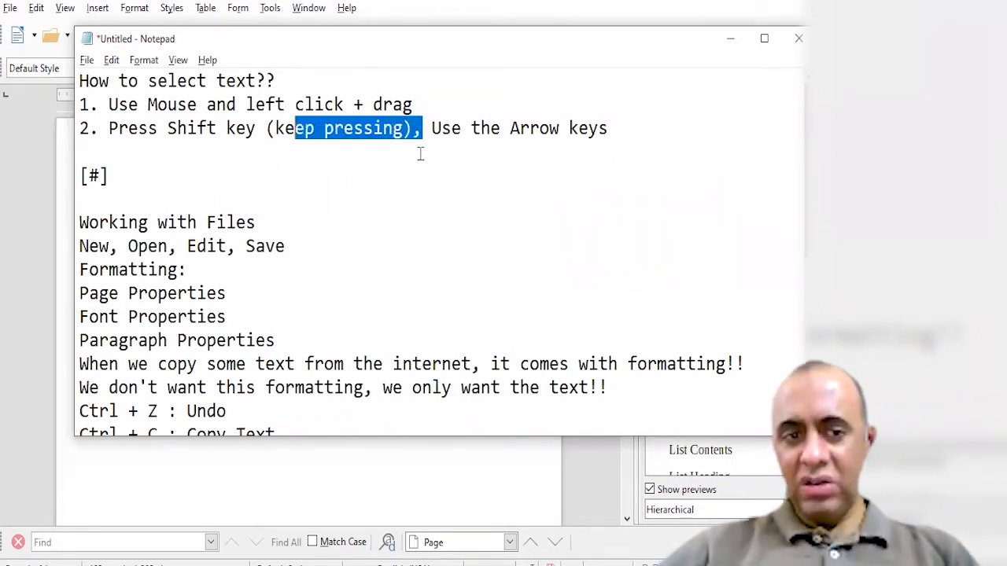
{"action": "key", "text": "shift+Left"}
{"action": "key", "text": "shift+Left"}
{"action": "key", "text": "shift+Left"}
{"action": "key", "text": "shift+Left"}
{"action": "key", "text": "shift+Left"}
{"action": "key", "text": "shift+Left"}
{"action": "key", "text": "shift+Left"}
{"action": "key", "text": "shift+Left"}
{"action": "key", "text": "shift+Left"}
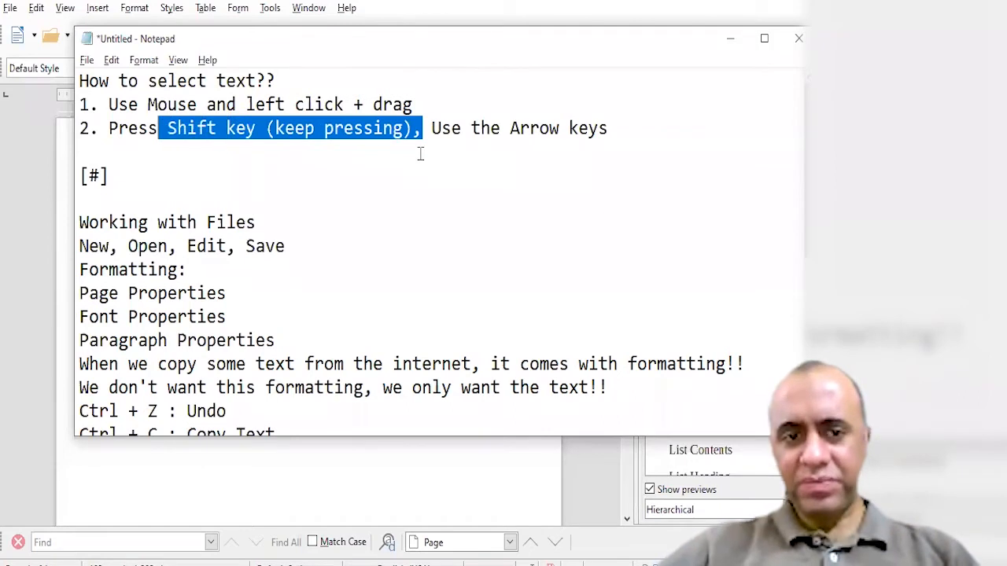
Step: Reverse the selection so it runs forward from the comma through " Use the Arrow k" in line 2
{"action": "key", "text": "shift+Right"}
{"action": "key", "text": "shift+Right"}
{"action": "key", "text": "shift+Right"}
{"action": "key", "text": "shift+Right"}
{"action": "key", "text": "shift+Right"}
{"action": "key", "text": "shift+Right"}
{"action": "key", "text": "shift+Right"}
{"action": "key", "text": "shift+Right"}
{"action": "key", "text": "shift+Right"}
{"action": "key", "text": "shift+Right"}
{"action": "key", "text": "shift+Right"}
{"action": "key", "text": "shift+Right"}
{"action": "key", "text": "shift+Right"}
{"action": "key", "text": "shift+Right"}
{"action": "key", "text": "shift+Right"}
{"action": "key", "text": "shift+Right"}
{"action": "key", "text": "shift+Right"}
{"action": "key", "text": "shift+Right"}
{"action": "key", "text": "shift+Right"}
{"action": "key", "text": "shift+Right"}
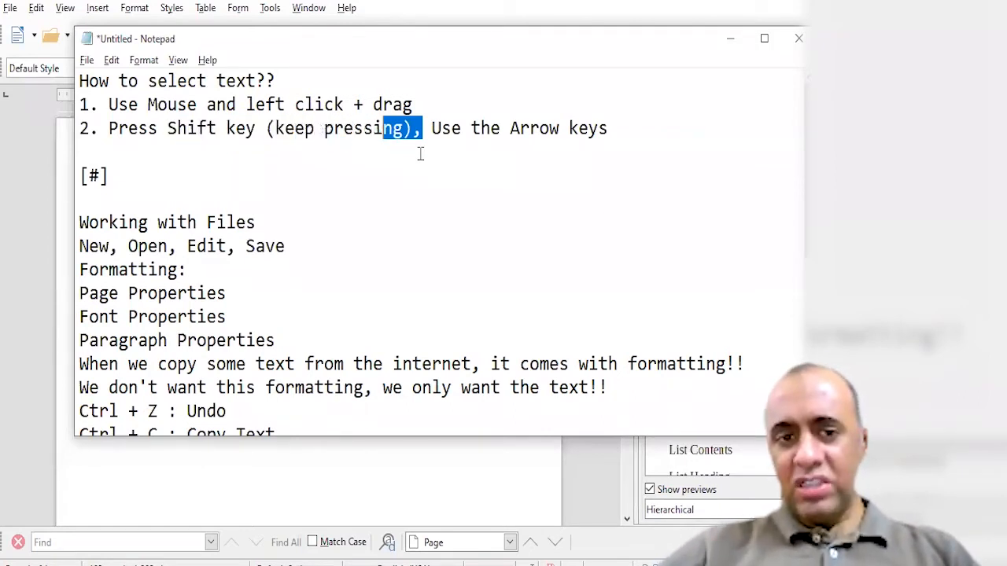
{"action": "key", "text": "shift+Right"}
{"action": "key", "text": "shift+Right"}
{"action": "key", "text": "shift+Right"}
{"action": "key", "text": "shift+Right"}
{"action": "key", "text": "shift+Right"}
{"action": "key", "text": "shift+Right"}
{"action": "key", "text": "shift+Right"}
{"action": "key", "text": "shift+Right"}
{"action": "key", "text": "shift+Right"}
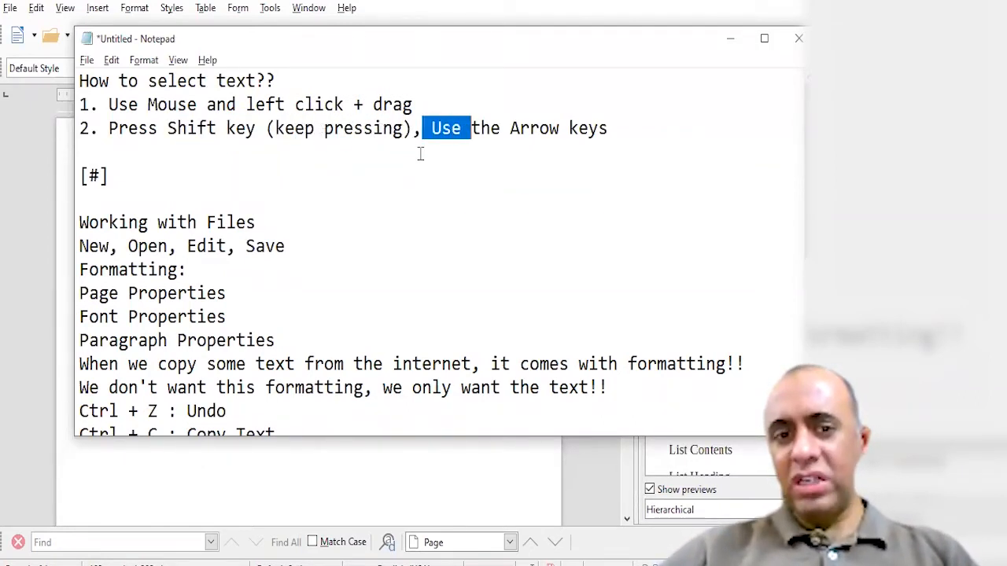
{"action": "key", "text": "shift+Right"}
{"action": "key", "text": "shift+Right"}
{"action": "key", "text": "shift+Right"}
{"action": "key", "text": "shift+Right"}
{"action": "key", "text": "shift+Right"}
{"action": "key", "text": "shift+Right"}
{"action": "key", "text": "shift+Right"}
{"action": "key", "text": "shift+Right"}
{"action": "key", "text": "shift+Right"}
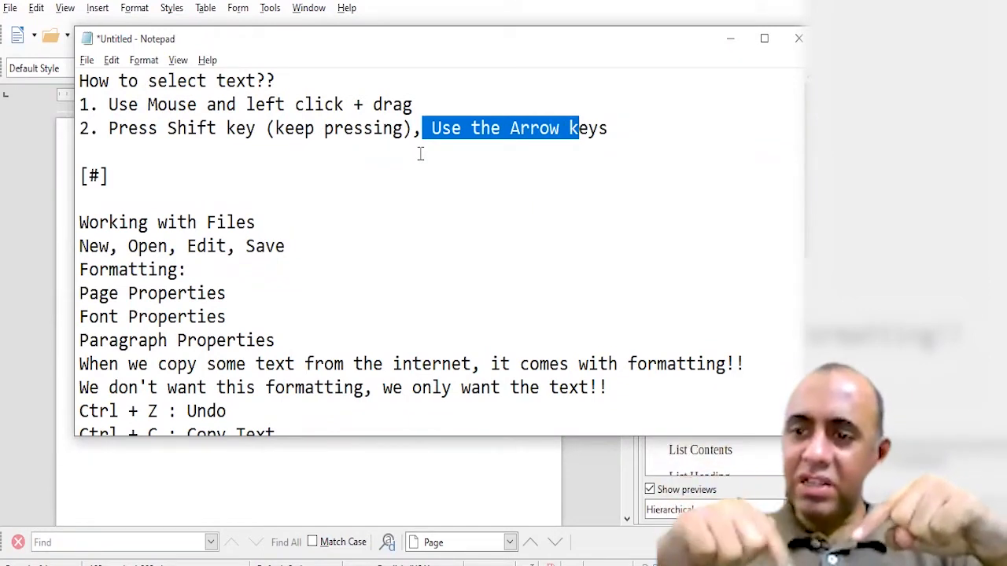
Step: Extend the selection upward from the comma in line 2 to include "t??" in the heading
{"action": "key", "text": "shift+Up"}
{"action": "key", "text": "shift+Up"}
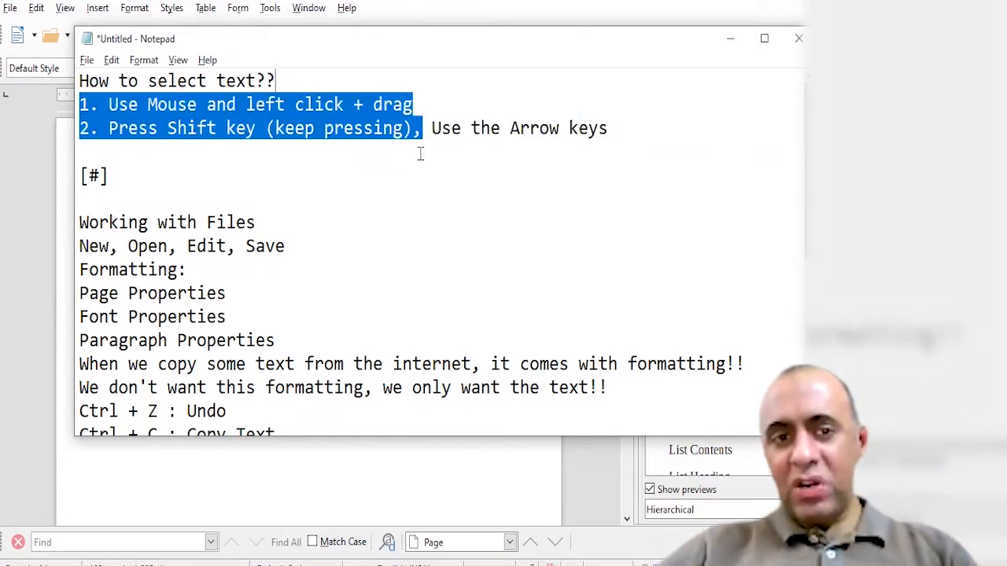
{"action": "key", "text": "shift+Left"}
{"action": "key", "text": "shift+Left"}
{"action": "key", "text": "shift+Left"}
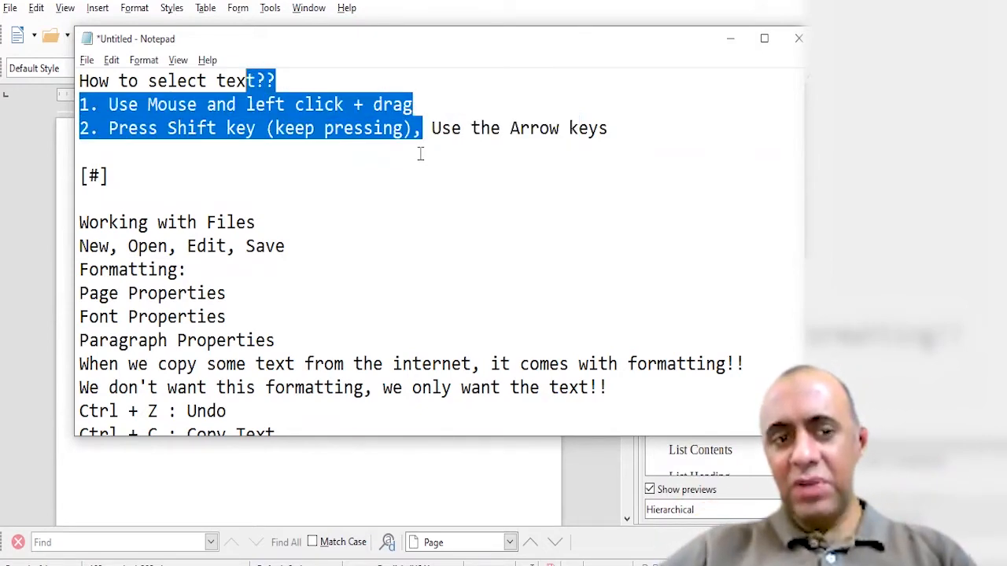
Step: Extend the selection downward from the comma in line 2 through the "Page Properties" line, and move its end back up
{"action": "key", "text": "shift+Down"}
{"action": "key", "text": "shift+Down"}
{"action": "key", "text": "shift+Down"}
{"action": "key", "text": "shift+Down"}
{"action": "key", "text": "shift+Down"}
{"action": "key", "text": "shift+Down"}
{"action": "key", "text": "shift+Down"}
{"action": "key", "text": "shift+Down"}
{"action": "key", "text": "shift+Down"}
{"action": "key", "text": "shift+Down"}
{"action": "key", "text": "shift+Down"}
{"action": "key", "text": "shift+Down"}
{"action": "key", "text": "shift+Down"}
{"action": "key", "text": "shift+Down"}
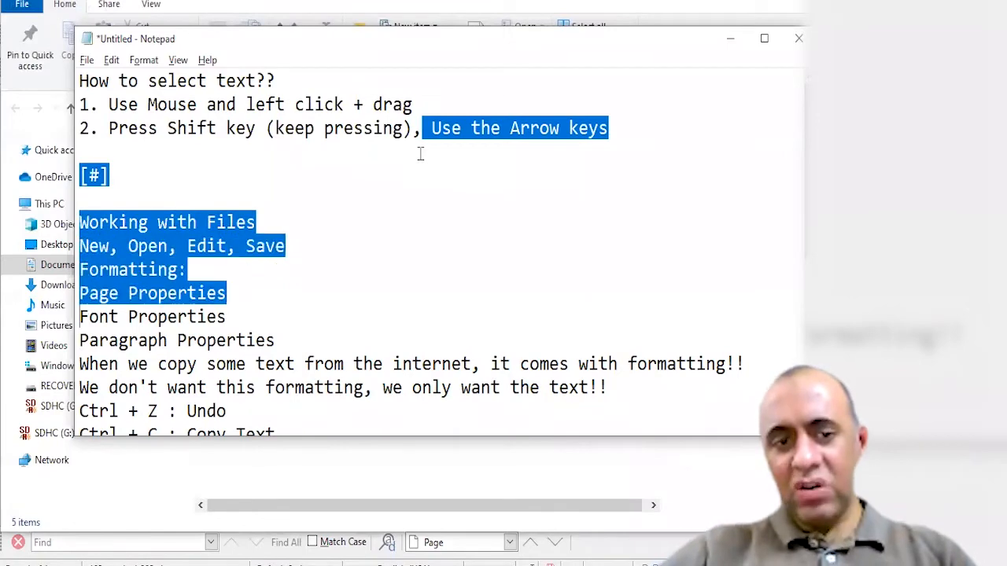
{"action": "key", "text": "shift+Up"}
{"action": "key", "text": "shift+Up"}
{"action": "key", "text": "shift+Up"}
{"action": "key", "text": "shift+Up"}
{"action": "key", "text": "shift+Up"}
{"action": "key", "text": "shift+Up"}
{"action": "key", "text": "shift+Up"}
{"action": "key", "text": "shift+Up"}
{"action": "key", "text": "shift+Up"}
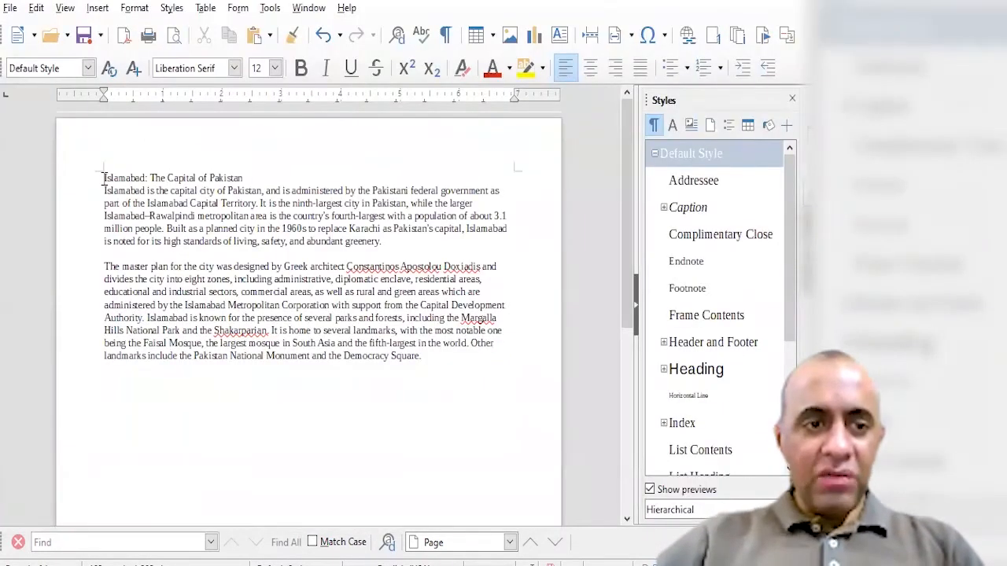
Step: Switch to LibreOffice Writer and make the title "Islamabad: The Capital of Pakistan" bold, underlined and 16 pt
{"action": "left_click_drag", "start_coordinate": [103, 178], "coordinate": [259, 175]}
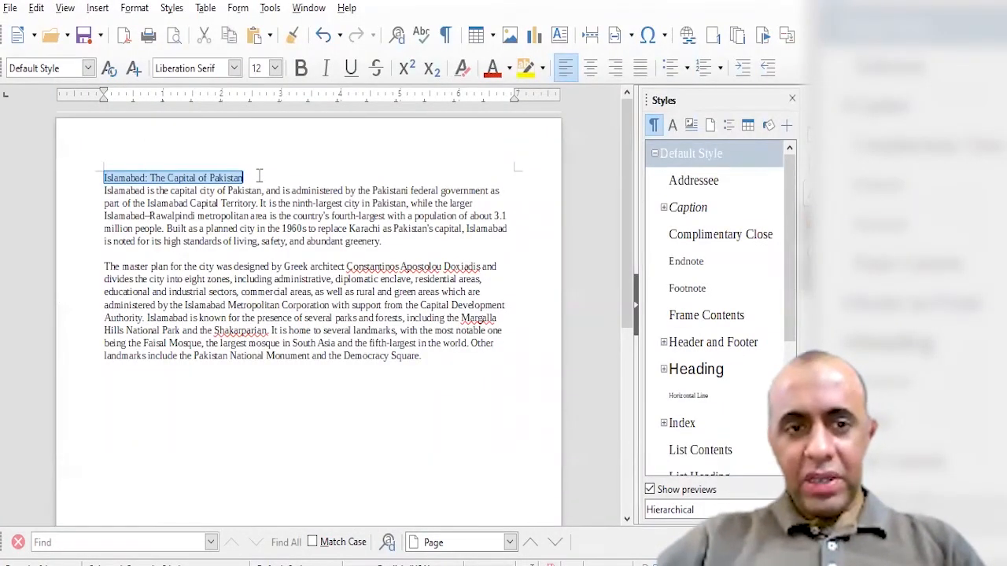
{"action": "left_click", "coordinate": [301, 69]}
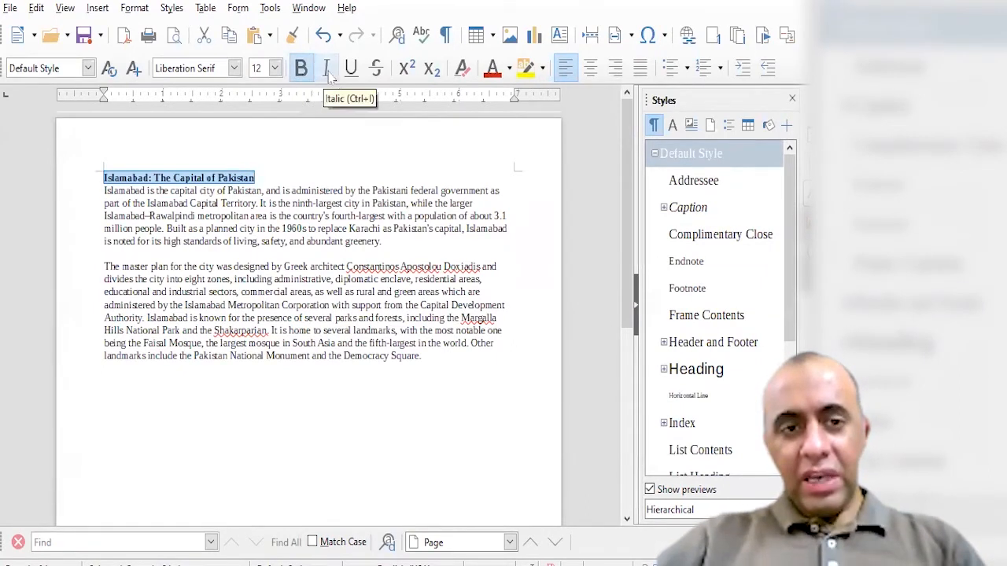
{"action": "left_click", "coordinate": [351, 69]}
{"action": "left_click", "coordinate": [276, 69]}
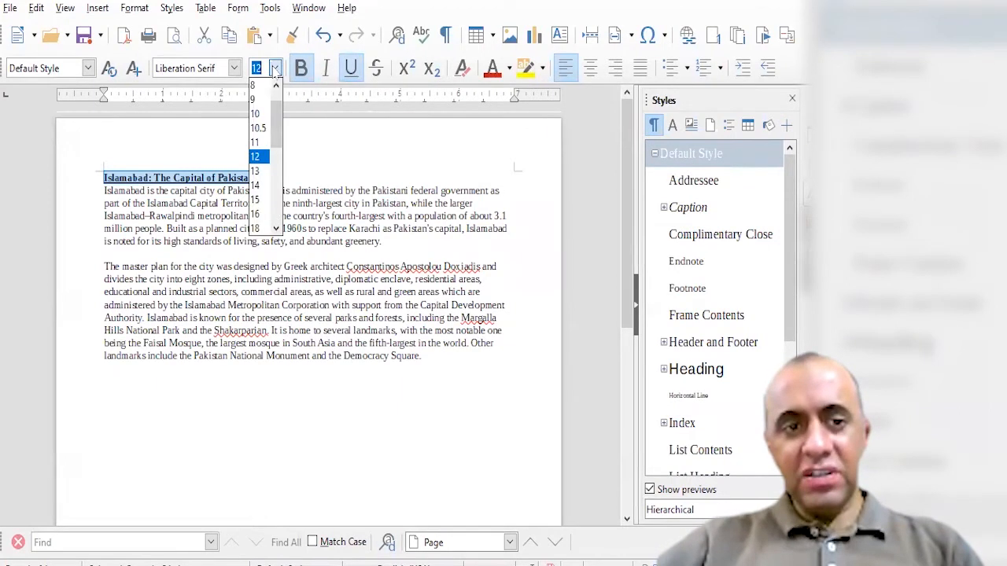
{"action": "left_click", "coordinate": [258, 171]}
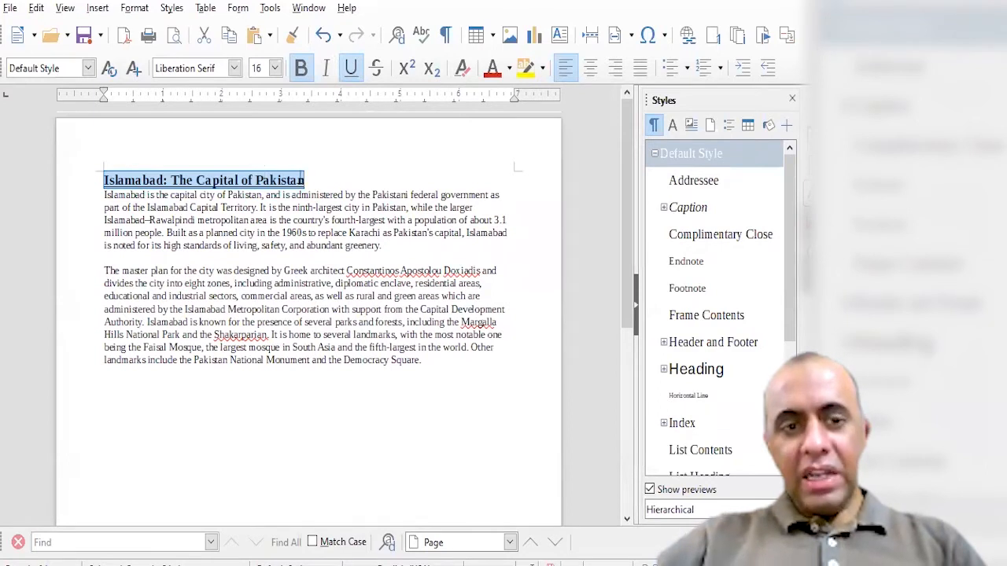
{"action": "left_click", "coordinate": [302, 177]}
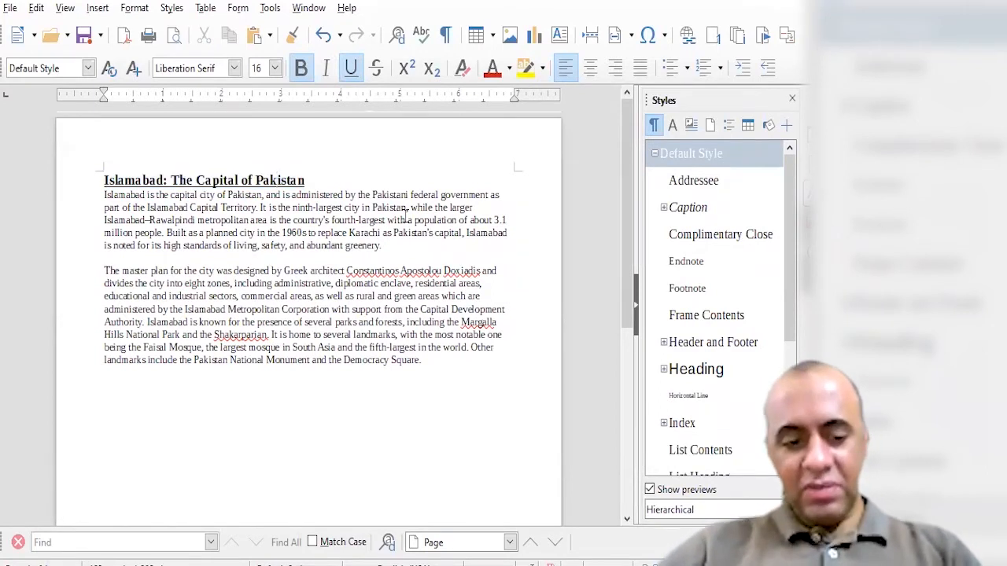
Step: Shift the title toward the middle of its line by inserting spaces in front of it
{"action": "key", "text": "Home"}
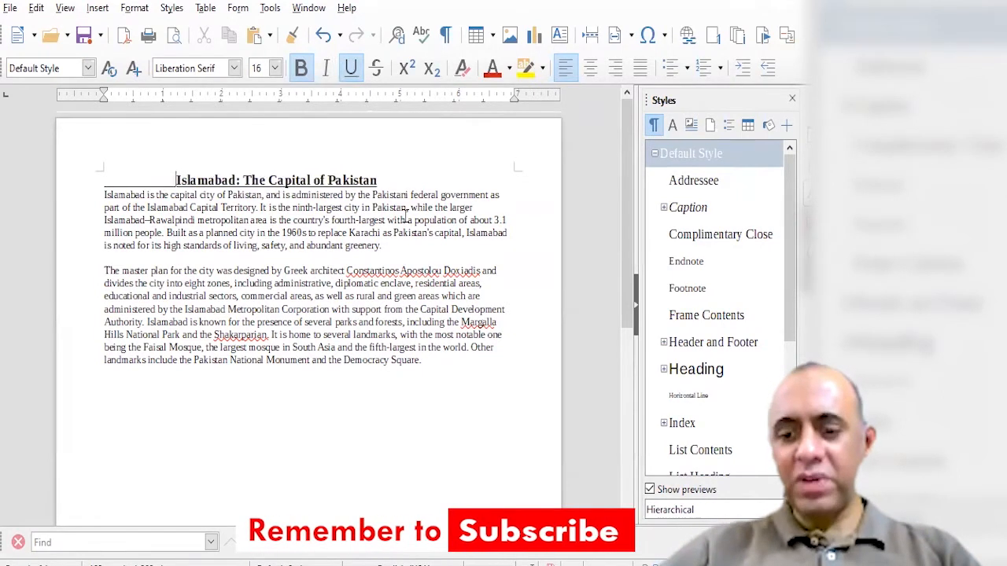
{"action": "key", "text": "shift+Home"}
{"action": "key", "text": "Delete"}
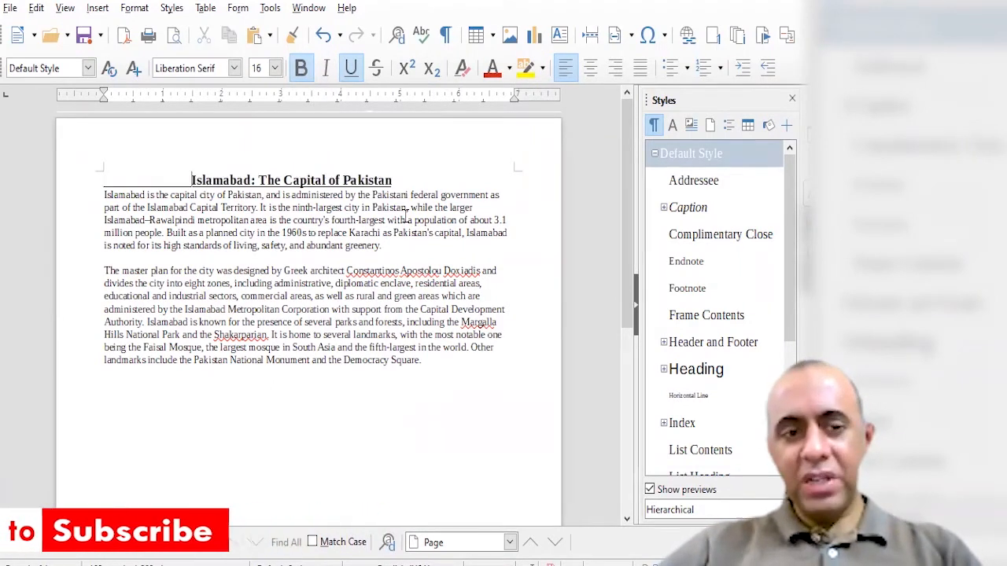
Step: Delete all the spaces in front of the title so it starts at the margin
{"action": "key", "text": "BackSpace"}
{"action": "key", "text": "BackSpace"}
{"action": "key", "text": "BackSpace"}
{"action": "key", "text": "BackSpace"}
{"action": "key", "text": "BackSpace"}
{"action": "key", "text": "BackSpace"}
{"action": "key", "text": "BackSpace"}
{"action": "key", "text": "BackSpace"}
{"action": "key", "text": "BackSpace"}
{"action": "key", "text": "BackSpace"}
{"action": "key", "text": "BackSpace"}
{"action": "key", "text": "BackSpace"}
{"action": "key", "text": "BackSpace"}
{"action": "key", "text": "BackSpace"}
{"action": "key", "text": "BackSpace"}
{"action": "key", "text": "BackSpace"}
{"action": "key", "text": "BackSpace"}
{"action": "key", "text": "BackSpace"}
{"action": "key", "text": "BackSpace"}
{"action": "key", "text": "BackSpace"}
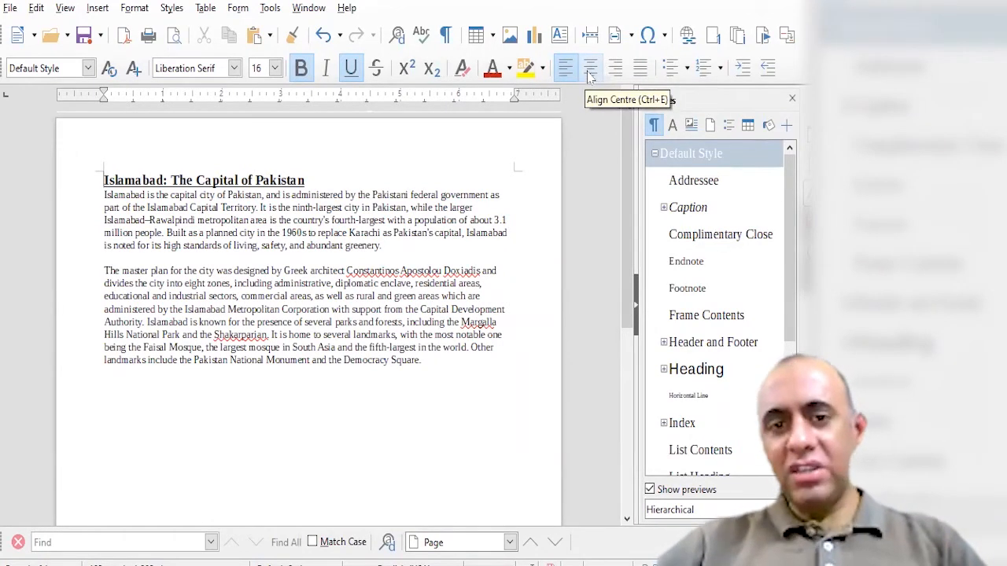
Step: Switch to the Notepad notes and extend the "Page Properties" line to read "Page Properties: Text Alignment"
{"action": "key", "text": "alt+Tab"}
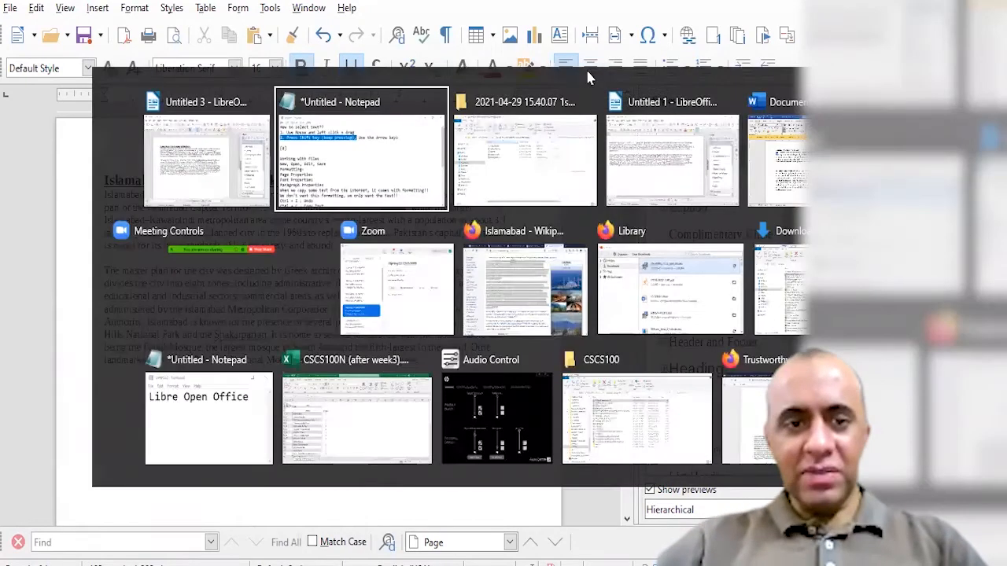
{"action": "left_click", "coordinate": [240, 311]}
{"action": "key", "text": "Up"}
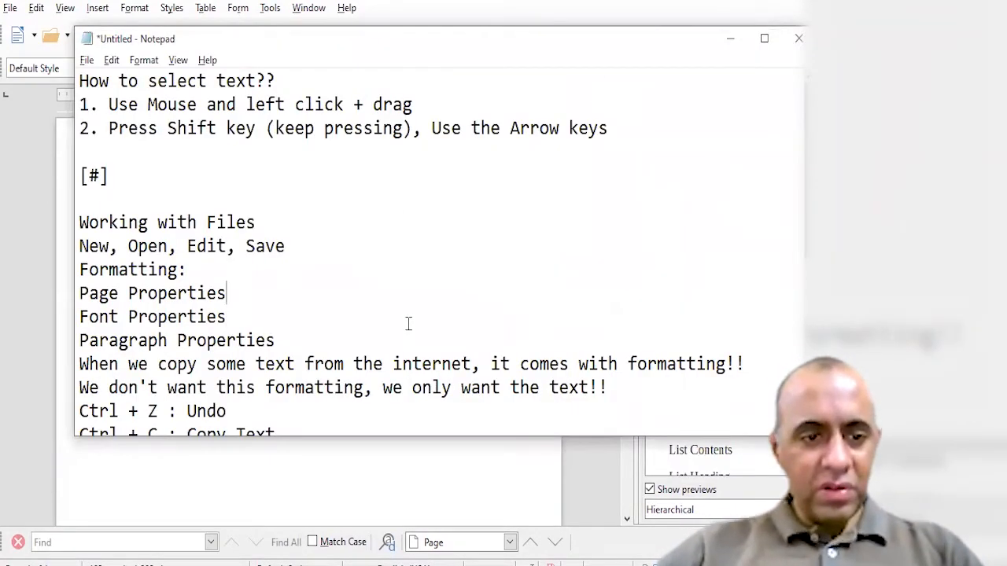
{"action": "type", "text": ":"}
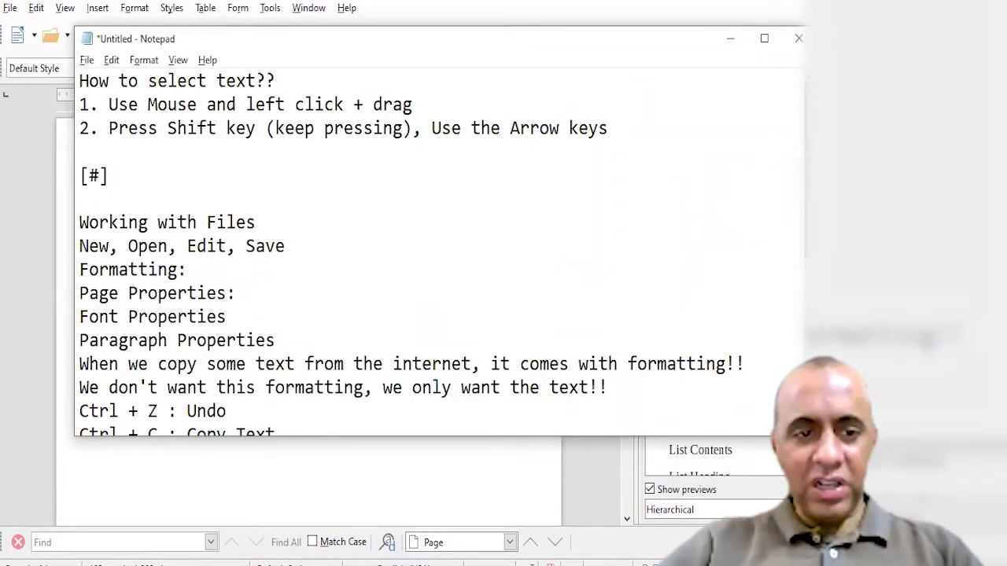
{"action": "key", "text": "shift+Home"}
{"action": "key", "text": "End"}
{"action": "type", "text": "Text"}
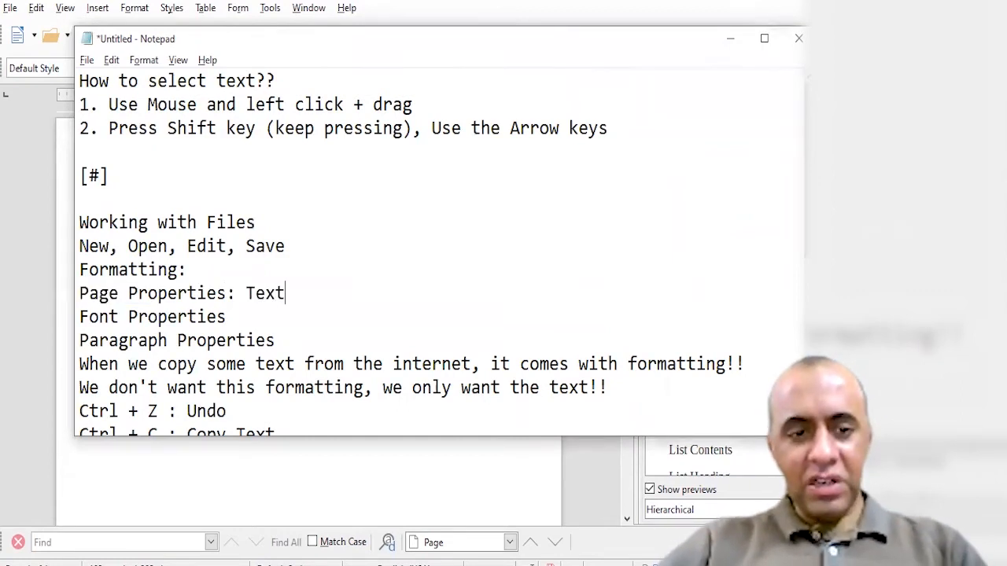
{"action": "type", "text": " Alignment"}
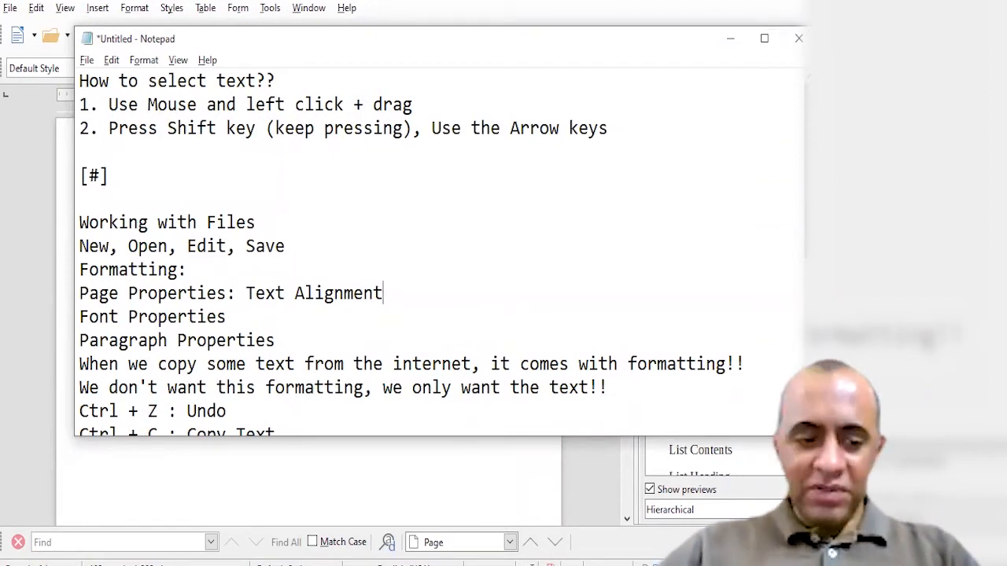
Step: Switch back to LibreOffice Writer and highlight passages of the first paragraph, second paragraph and title in turn, ending with nothing selected
{"action": "key", "text": "alt+Tab"}
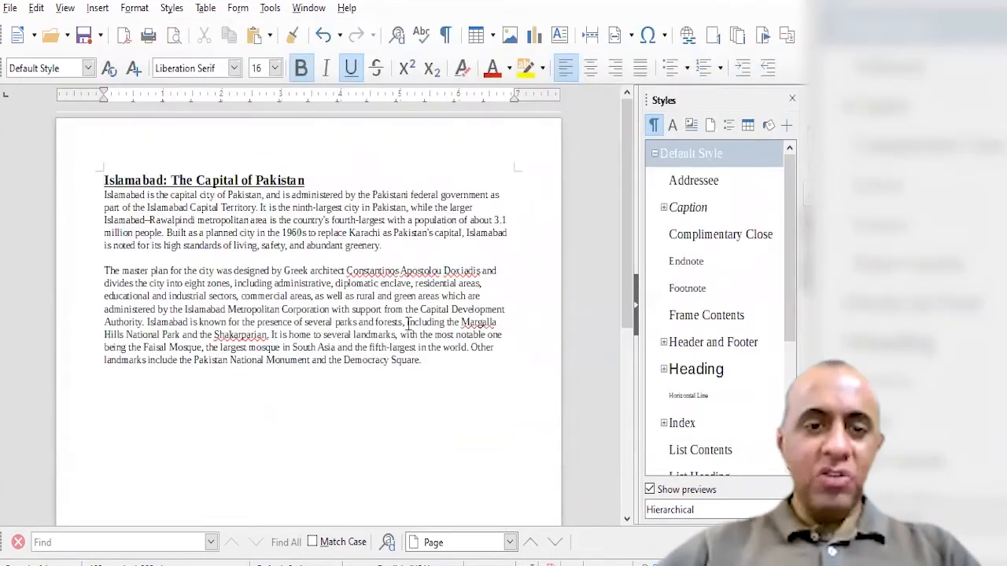
{"action": "left_click", "coordinate": [297, 207]}
{"action": "left_click_drag", "start_coordinate": [322, 200], "coordinate": [344, 246]}
{"action": "left_click", "coordinate": [308, 270]}
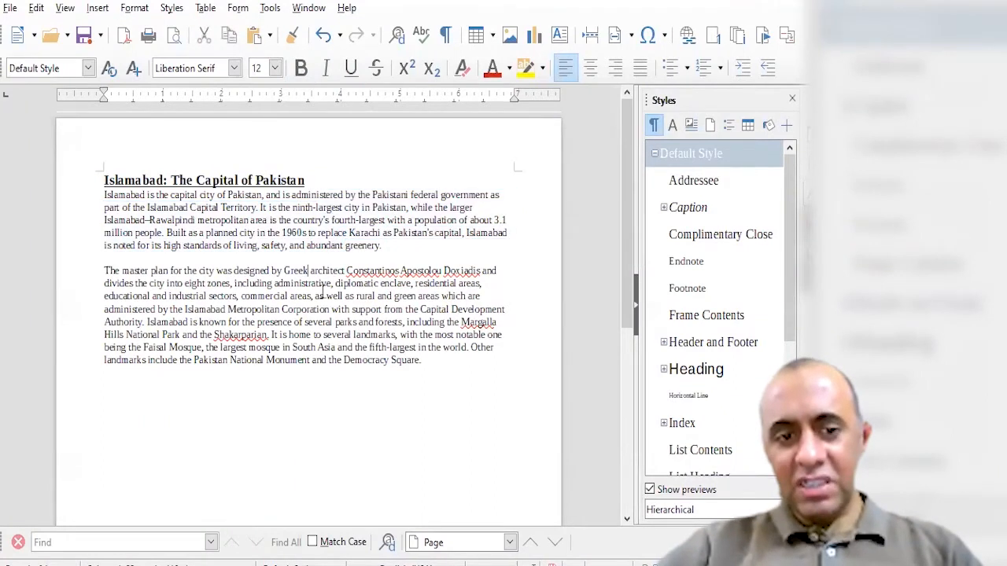
{"action": "left_click", "coordinate": [354, 334], "text": "shift"}
{"action": "left_click", "coordinate": [406, 348]}
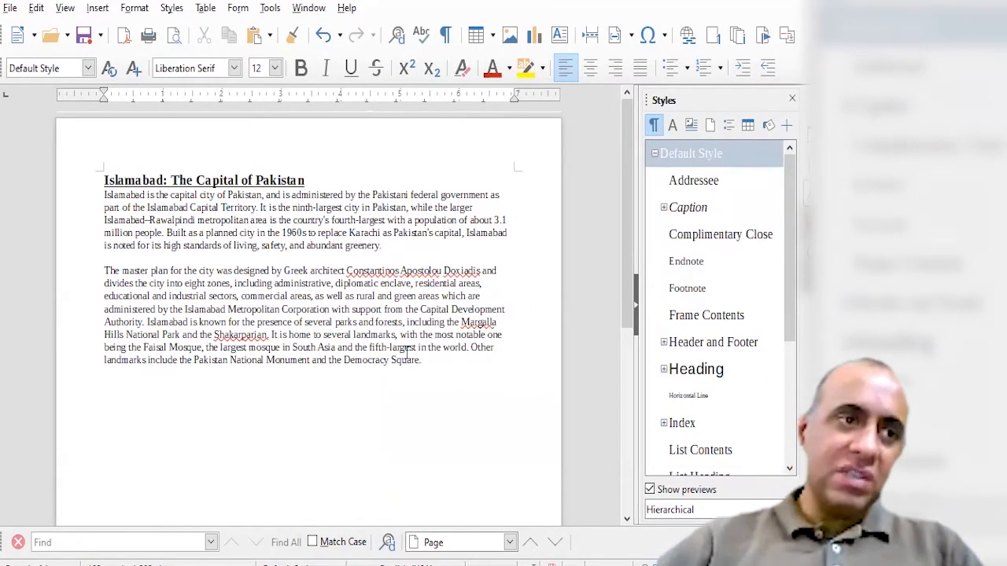
{"action": "left_click_drag", "start_coordinate": [243, 283], "coordinate": [323, 337]}
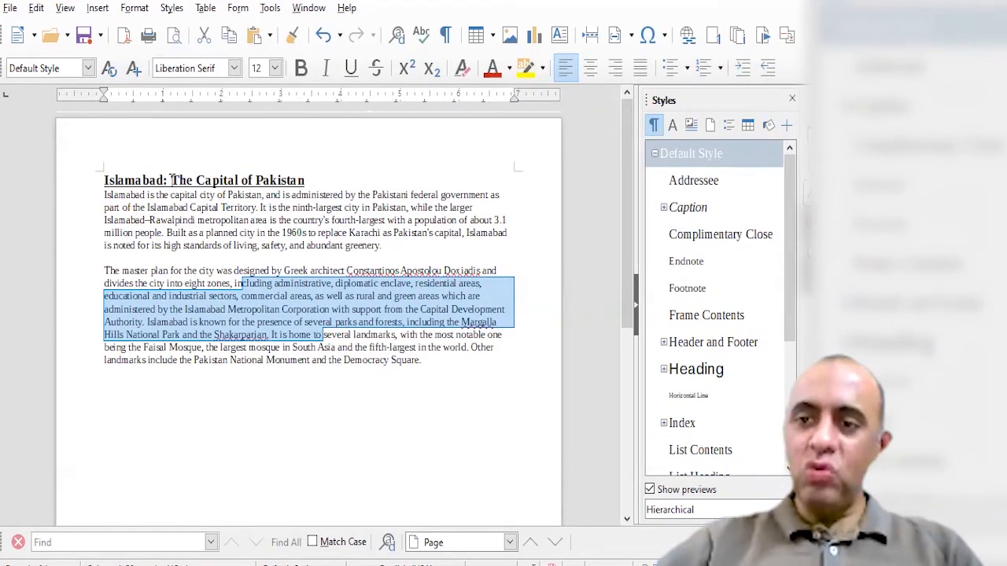
{"action": "left_click_drag", "start_coordinate": [134, 180], "coordinate": [281, 180]}
{"action": "left_click_drag", "start_coordinate": [237, 296], "coordinate": [338, 335]}
{"action": "left_click", "coordinate": [338, 334]}
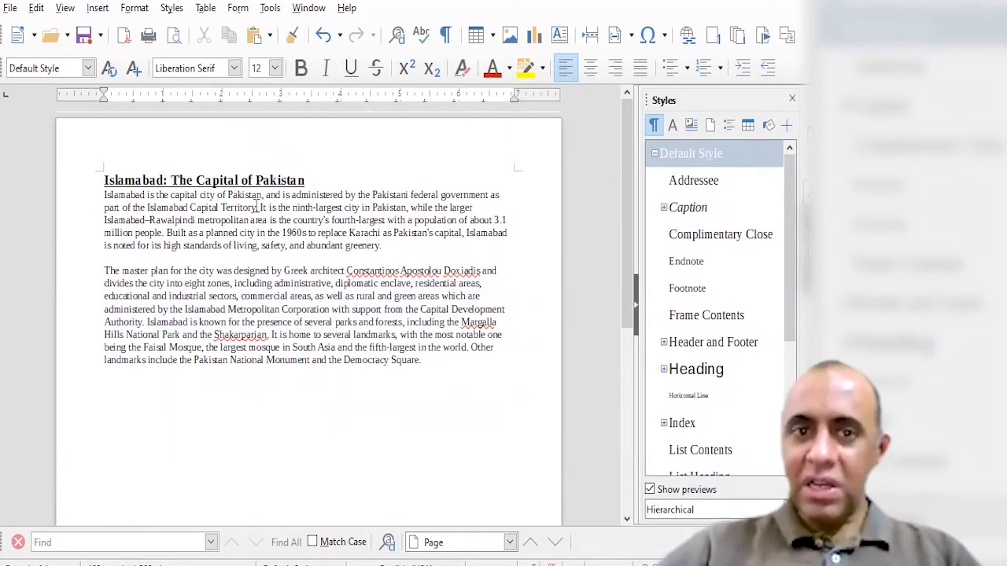
Step: Show the formatting marks and remove the empty paragraph between the two body paragraphs
{"action": "left_click", "coordinate": [445, 35]}
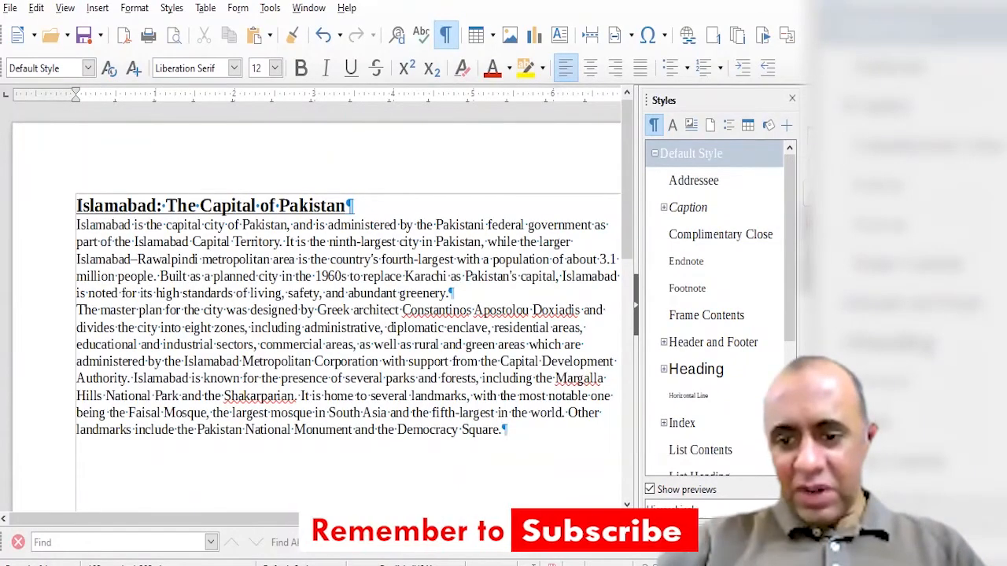
{"action": "scroll", "coordinate": [354, 307], "scroll_direction": "up", "scroll_amount": 2}
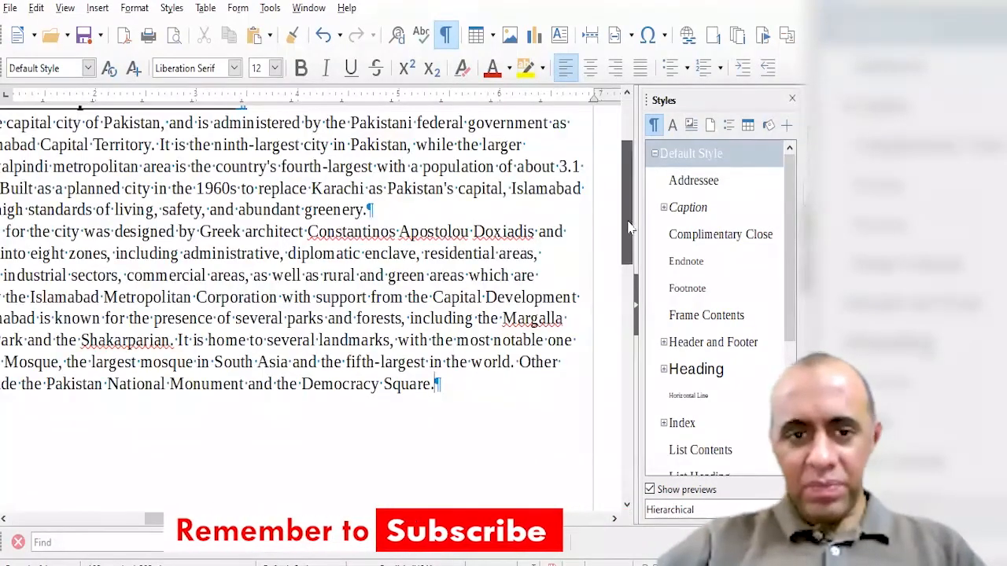
{"action": "left_click_drag", "start_coordinate": [629, 227], "coordinate": [631, 211]}
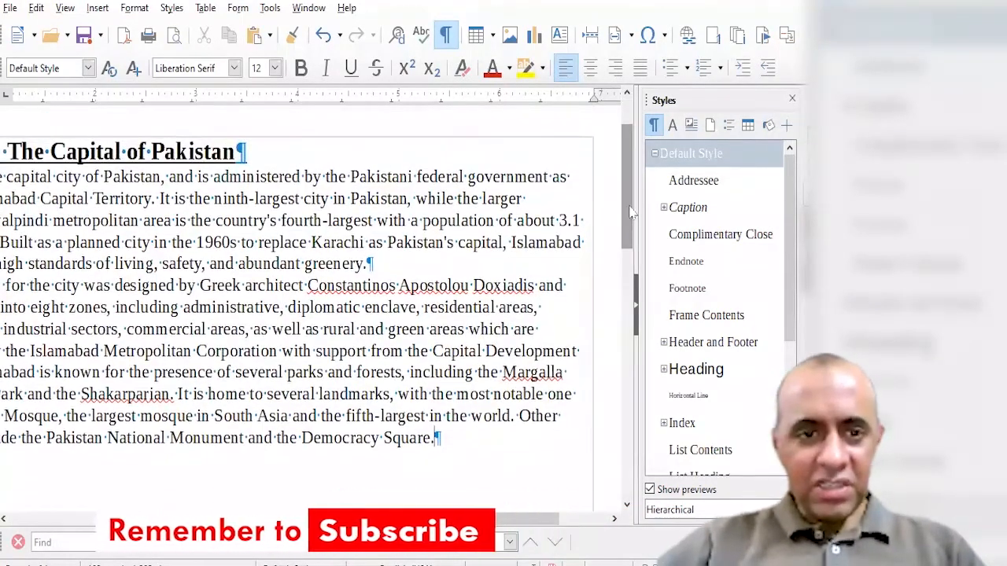
Step: Select the last five letters of "Pakistan" in the title, starting from just before its paragraph mark
{"action": "left_click", "coordinate": [279, 149]}
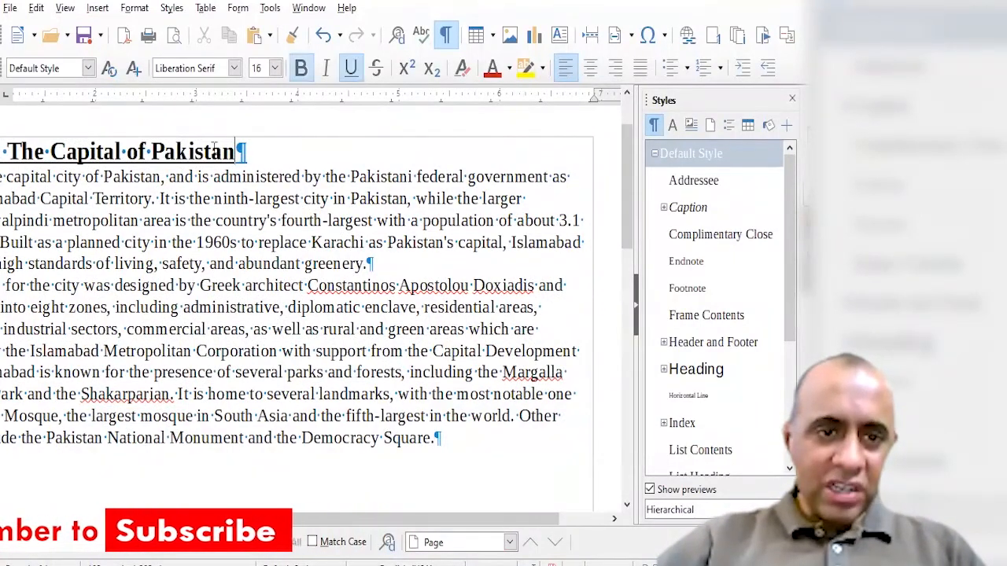
{"action": "key", "text": "shift+Left"}
{"action": "key", "text": "shift+Left"}
{"action": "key", "text": "shift+Left"}
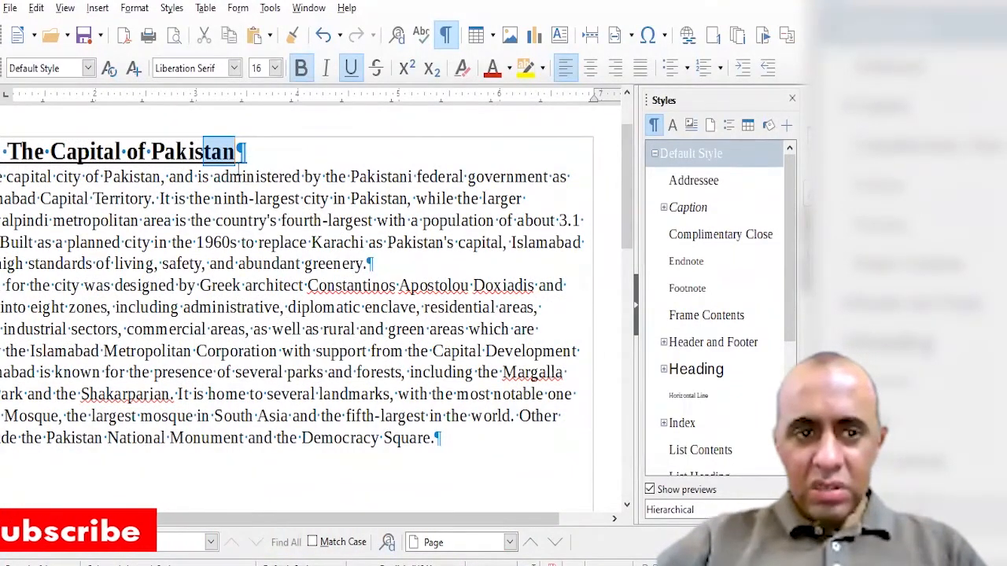
{"action": "key", "text": "shift+Left"}
{"action": "key", "text": "shift+Left"}
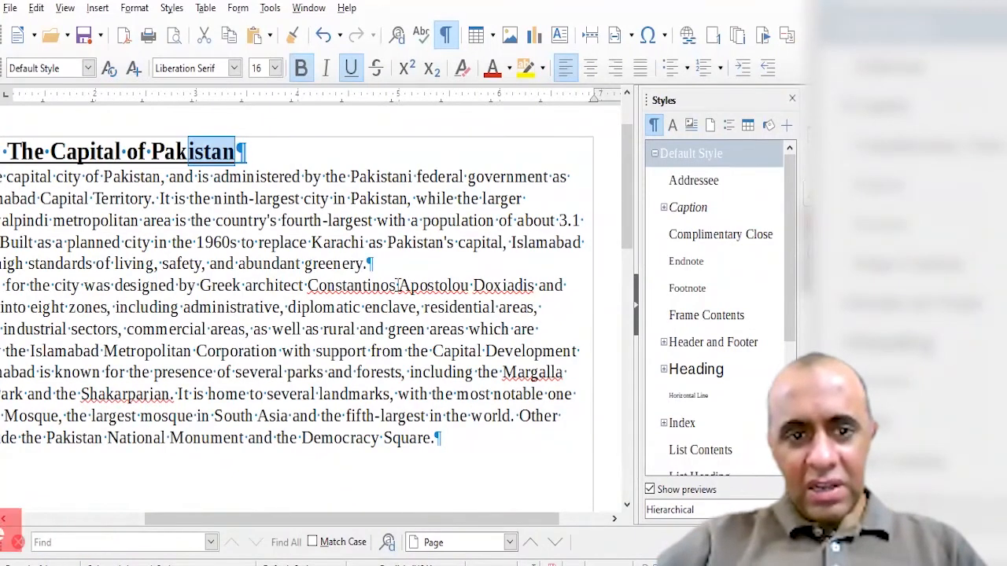
Step: Highlight the ends of both body paragraphs before their paragraph marks, along with larger stretches of their text
{"action": "double_click", "coordinate": [330, 264]}
{"action": "left_click_drag", "start_coordinate": [391, 437], "coordinate": [456, 438]}
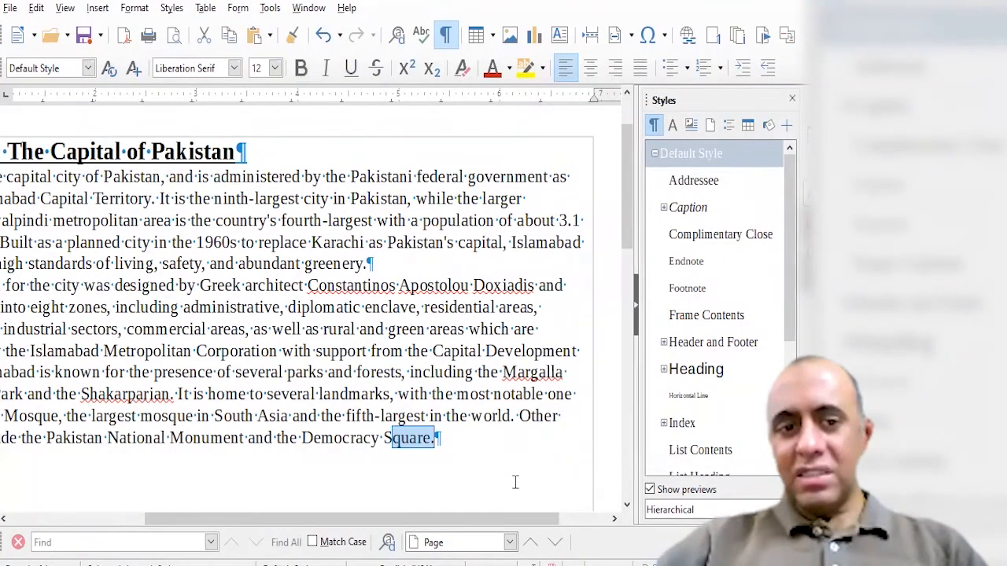
{"action": "left_click_drag", "start_coordinate": [260, 176], "coordinate": [301, 264]}
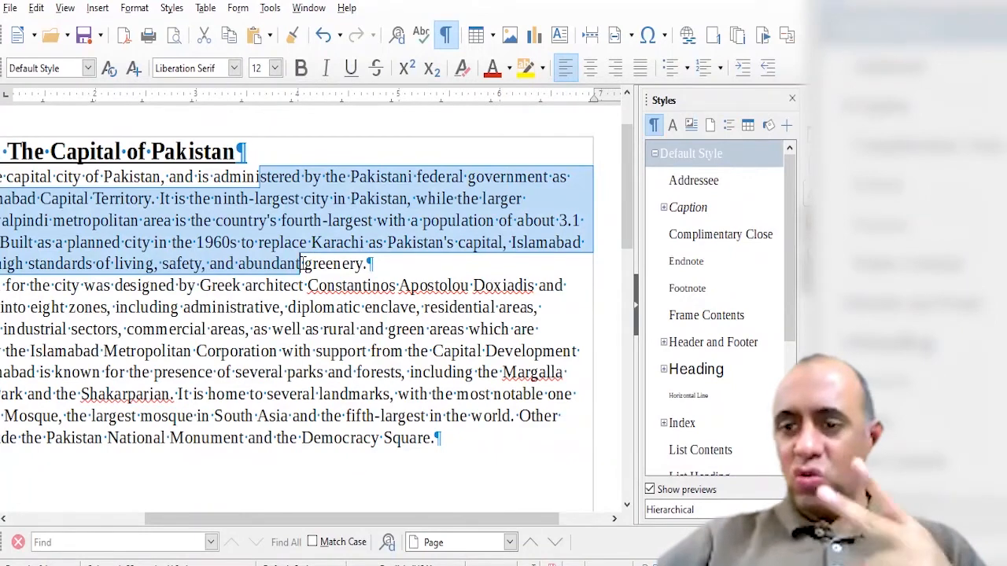
{"action": "left_click", "coordinate": [367, 274]}
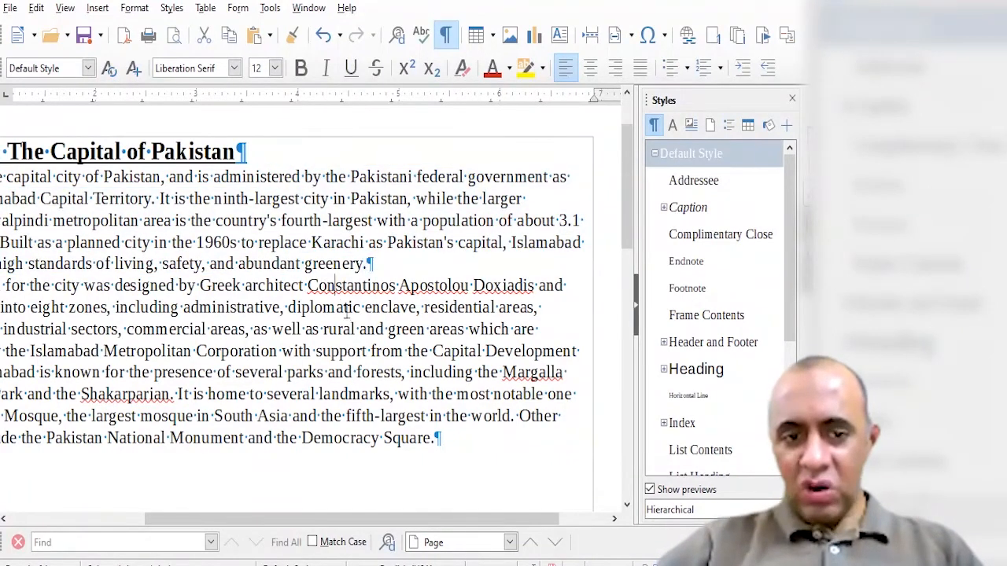
{"action": "left_click", "coordinate": [423, 438], "text": "shift"}
{"action": "left_click_drag", "start_coordinate": [320, 263], "coordinate": [395, 261]}
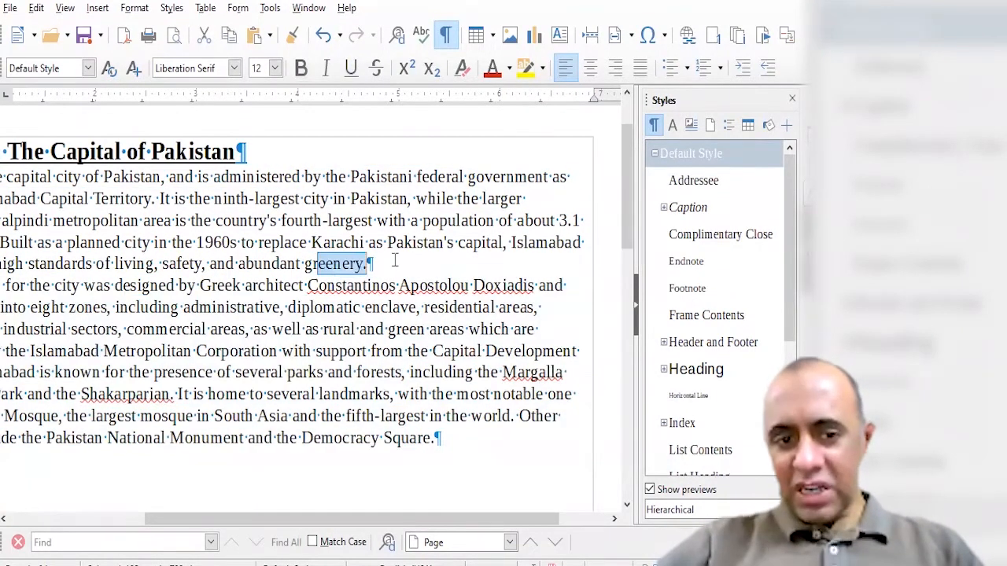
{"action": "left_click_drag", "start_coordinate": [399, 438], "coordinate": [435, 438]}
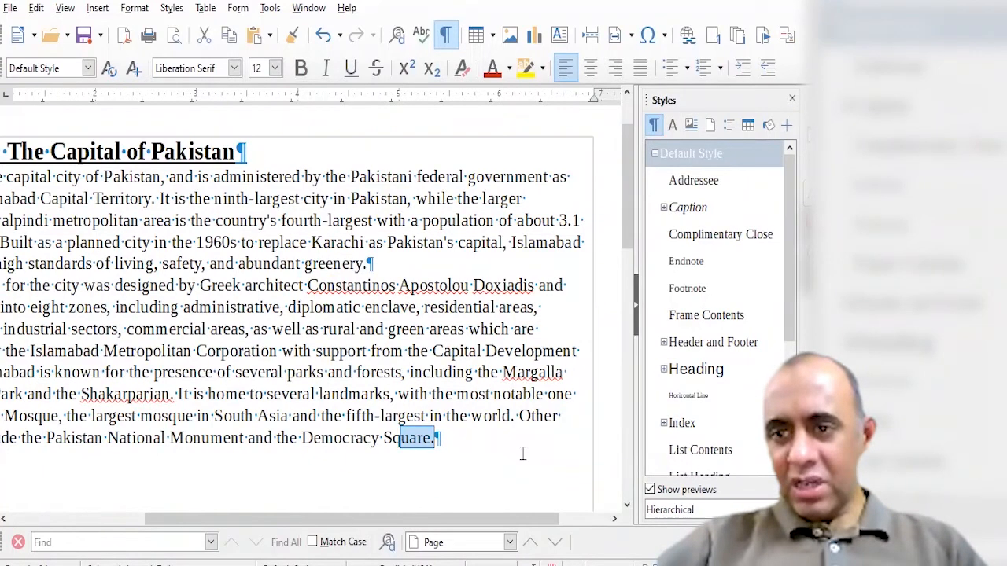
Step: Highlight parts of the second paragraph, the first paragraph and the title, finishing with the first letters of the title
{"action": "left_click_drag", "start_coordinate": [365, 307], "coordinate": [362, 412]}
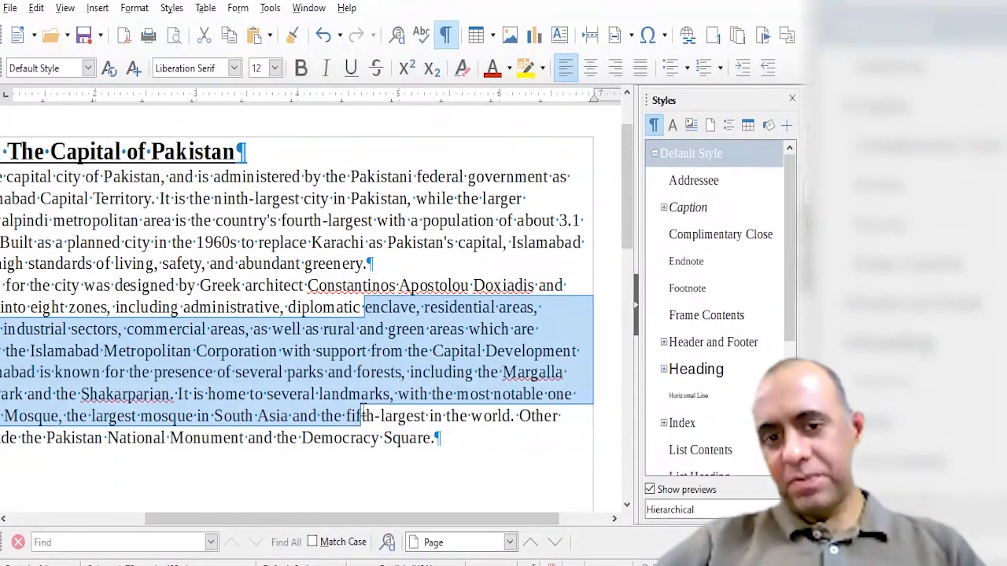
{"action": "left_click_drag", "start_coordinate": [214, 176], "coordinate": [294, 260]}
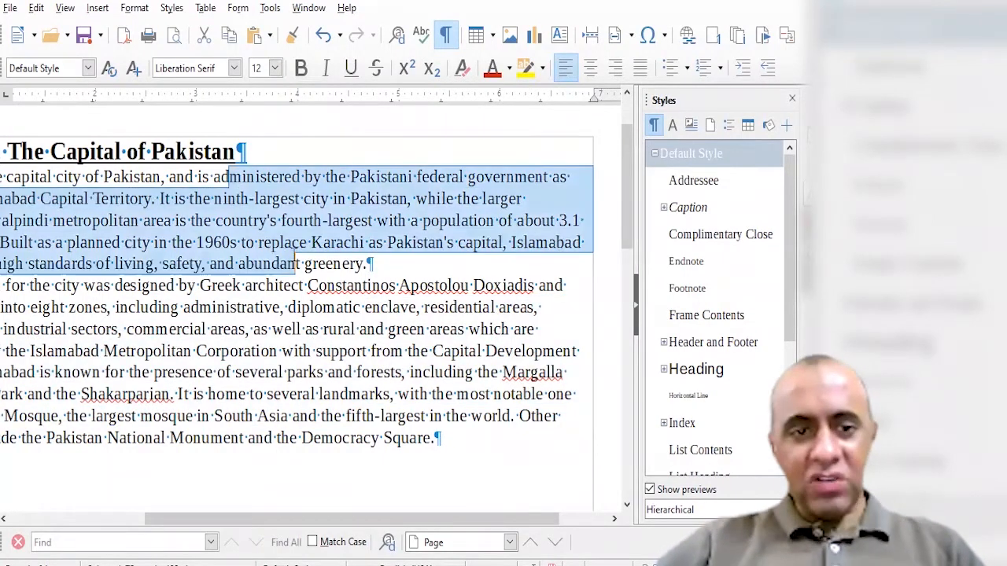
{"action": "left_click_drag", "start_coordinate": [204, 151], "coordinate": [267, 155]}
{"action": "left_click_drag", "start_coordinate": [331, 263], "coordinate": [366, 263]}
{"action": "scroll", "coordinate": [627, 189], "scroll_direction": "up", "scroll_amount": 3}
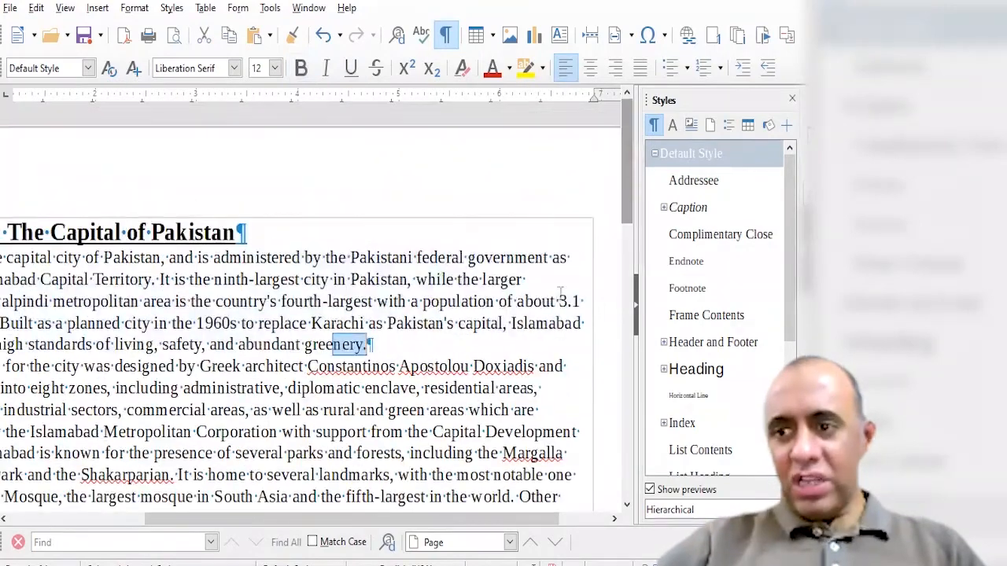
{"action": "left_click_drag", "start_coordinate": [432, 525], "coordinate": [288, 525]}
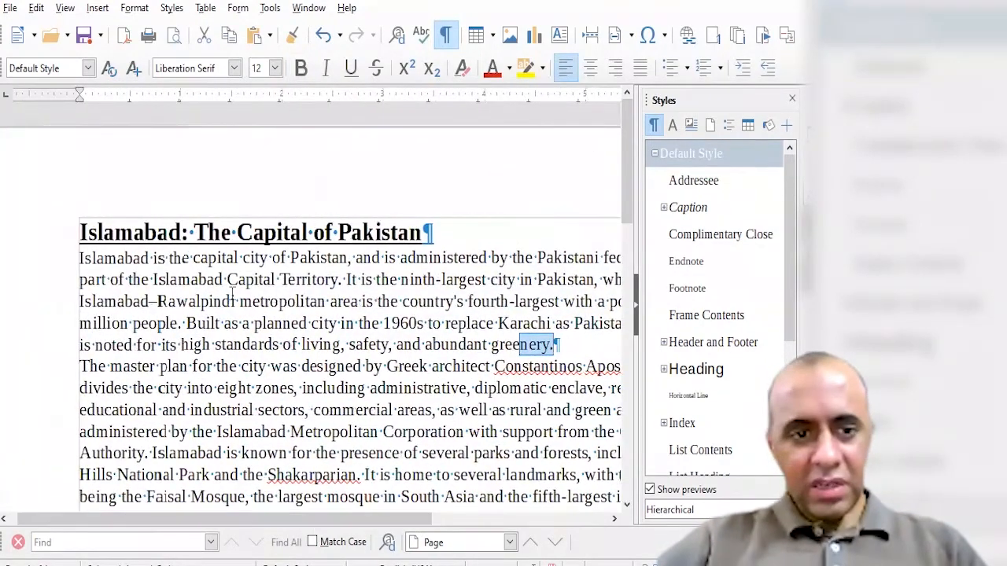
{"action": "left_click_drag", "start_coordinate": [115, 234], "coordinate": [455, 219]}
{"action": "left_click_drag", "start_coordinate": [79, 233], "coordinate": [113, 232]}
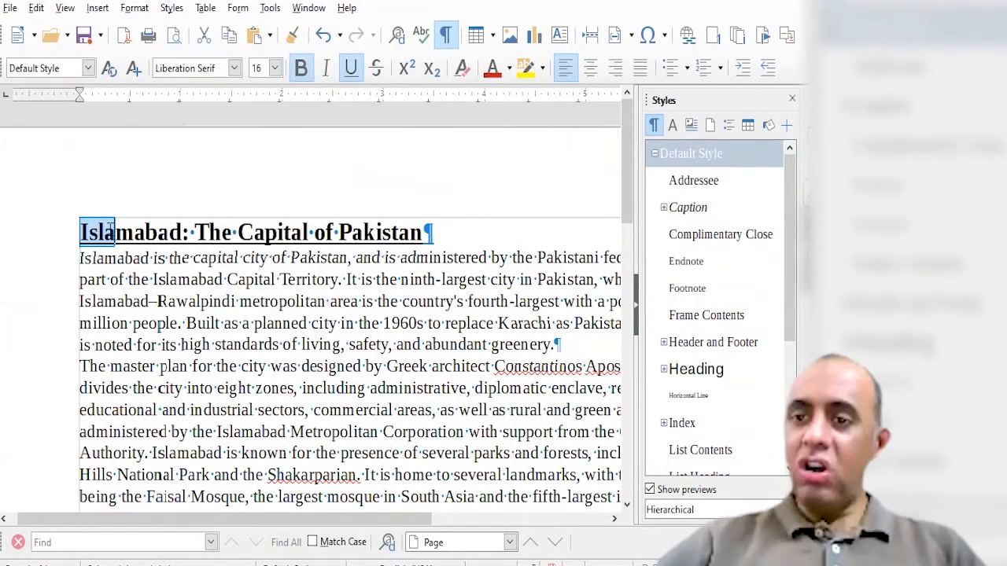
Step: Select from "greenery" at the end of the first paragraph into the last line of the second, then clear the selection
{"action": "scroll", "coordinate": [410, 338], "scroll_direction": "down", "scroll_amount": 3, "text": "ctrl"}
{"action": "left_click", "coordinate": [410, 339]}
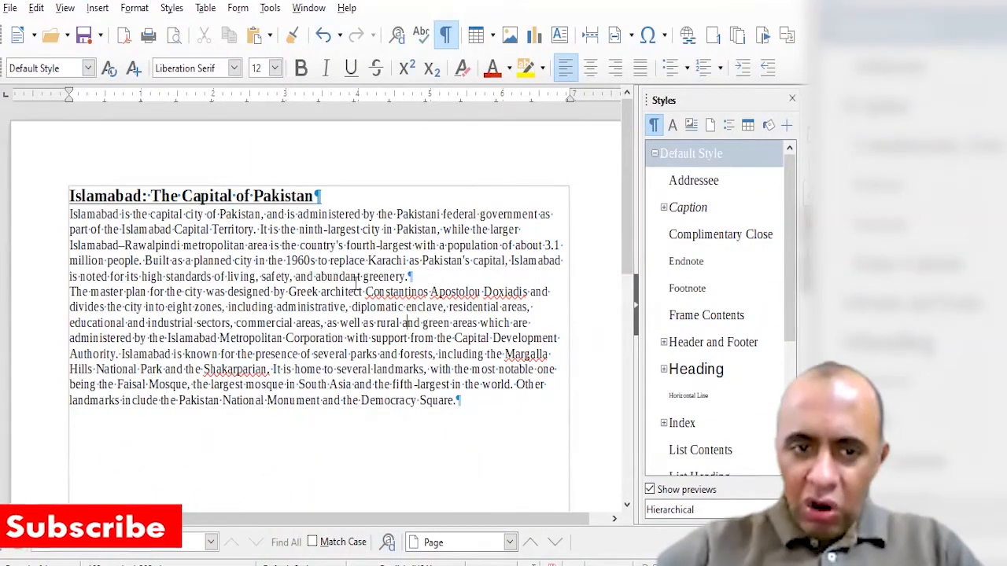
{"action": "left_click_drag", "start_coordinate": [358, 276], "coordinate": [410, 403]}
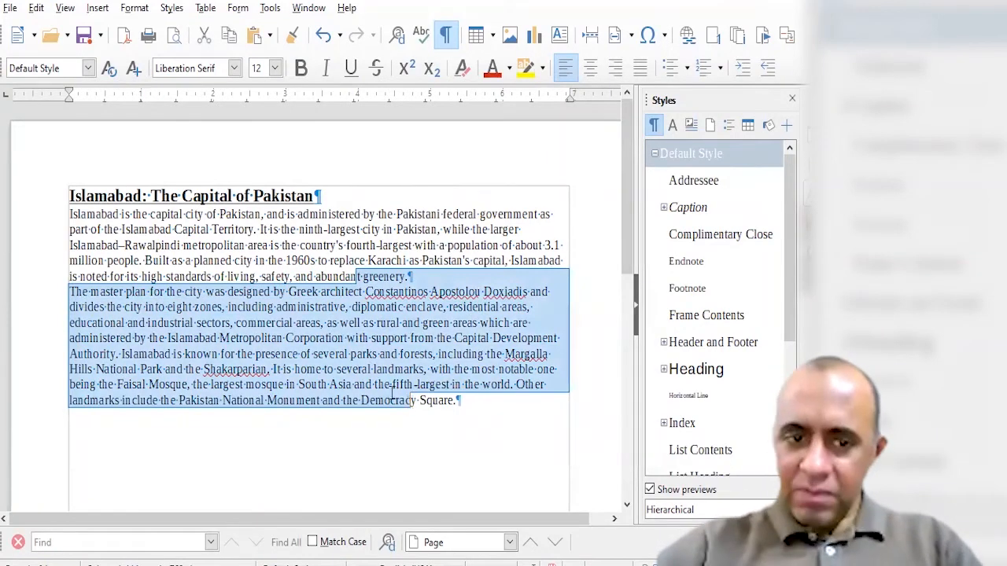
{"action": "left_click", "coordinate": [348, 377]}
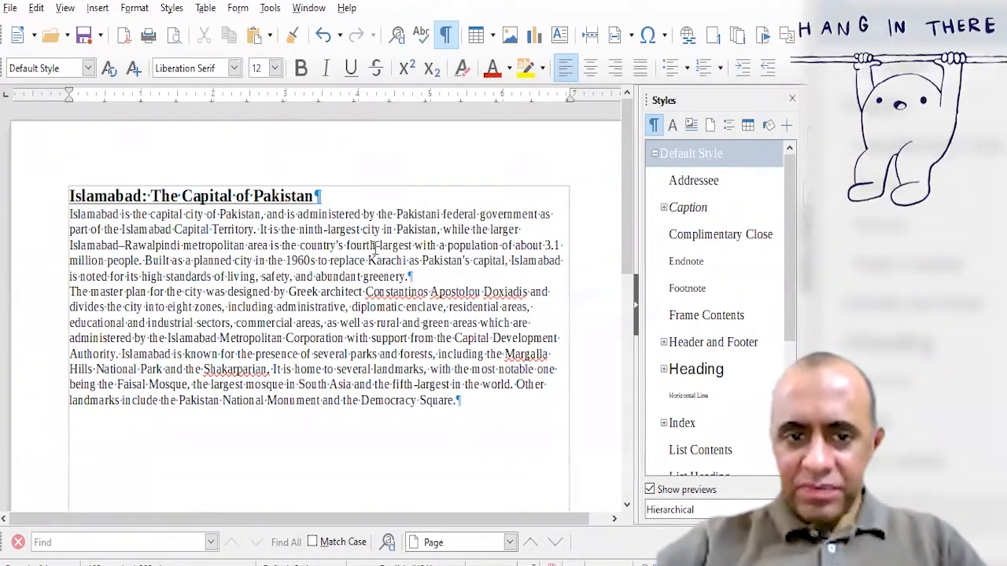
Step: Try centre alignment on the first body paragraph, then undo it
{"action": "scroll", "coordinate": [374, 246], "scroll_direction": "up", "scroll_amount": 5}
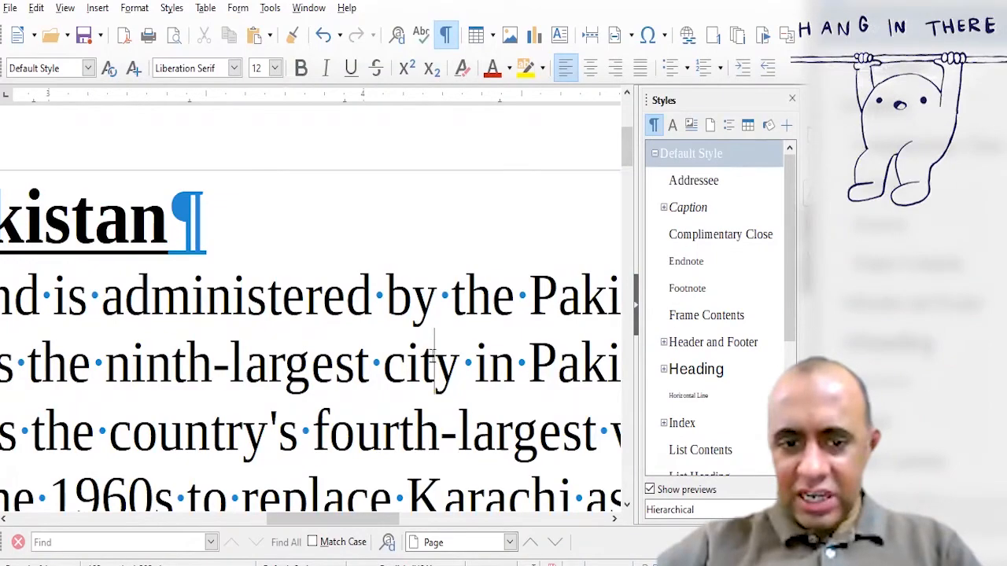
{"action": "scroll", "coordinate": [435, 362], "scroll_direction": "down", "scroll_amount": 5}
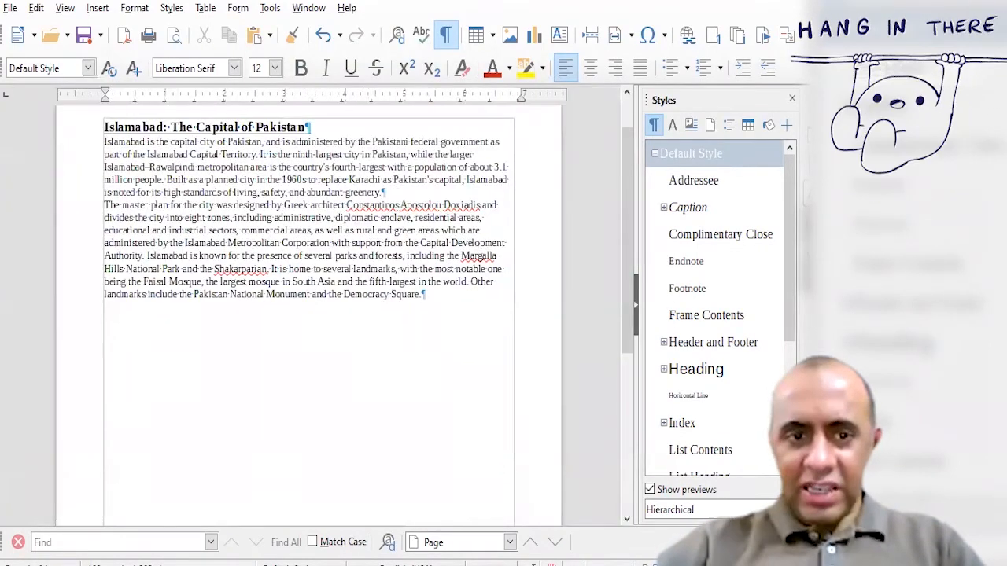
{"action": "scroll", "coordinate": [435, 362], "scroll_direction": "up", "scroll_amount": 1}
{"action": "left_click_drag", "start_coordinate": [629, 276], "coordinate": [628, 194]}
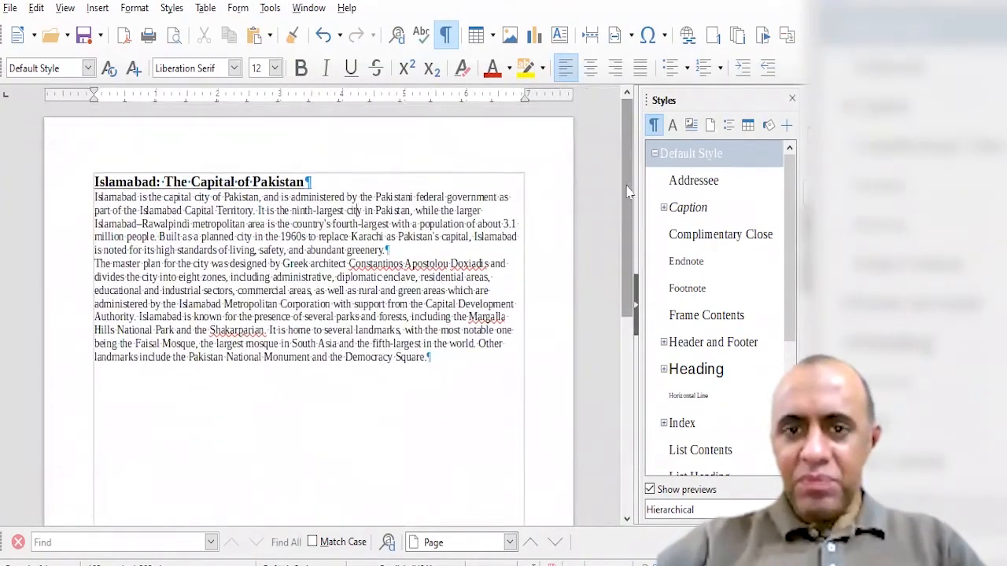
{"action": "left_click", "coordinate": [591, 68]}
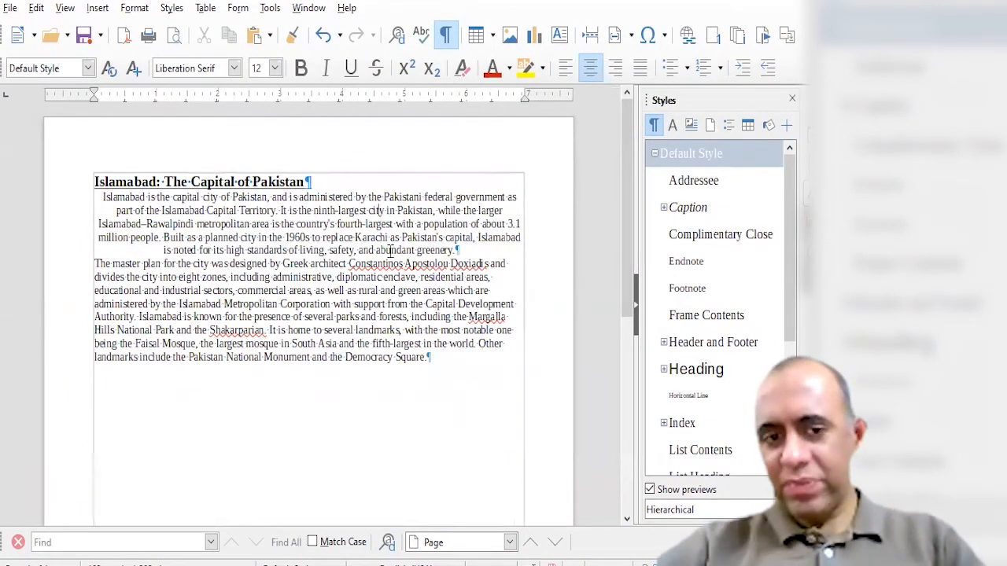
{"action": "key", "text": "ctrl+z"}
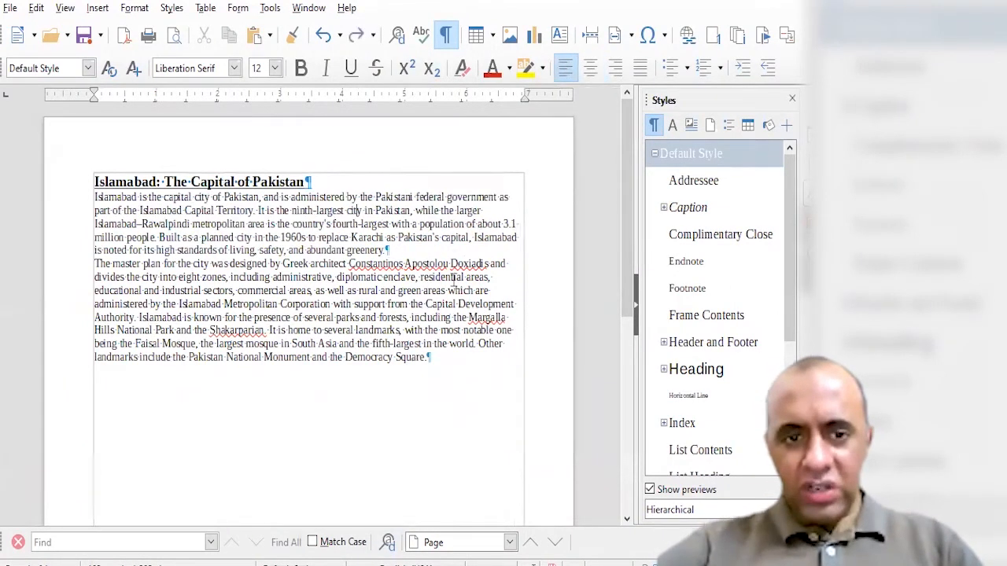
Step: Centre-align the first body paragraph by placing the cursor in its last line
{"action": "left_click", "coordinate": [759, 563]}
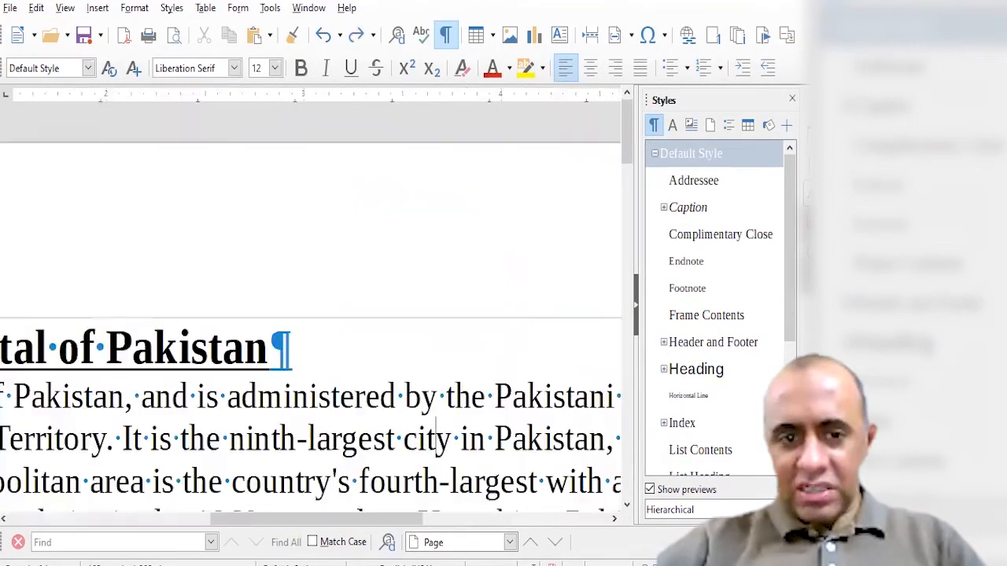
{"action": "left_click_drag", "start_coordinate": [632, 144], "coordinate": [633, 185]}
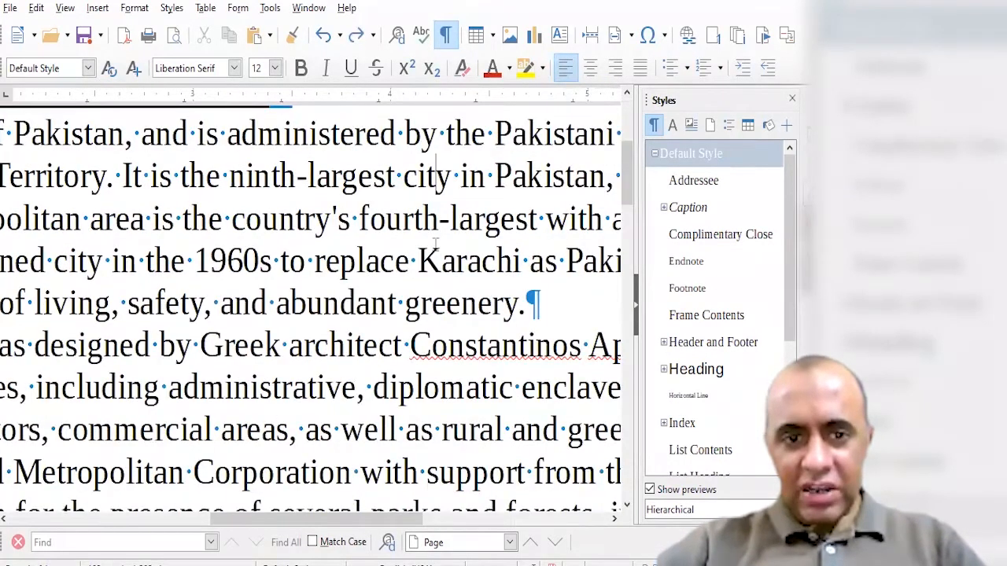
{"action": "left_click", "coordinate": [338, 302]}
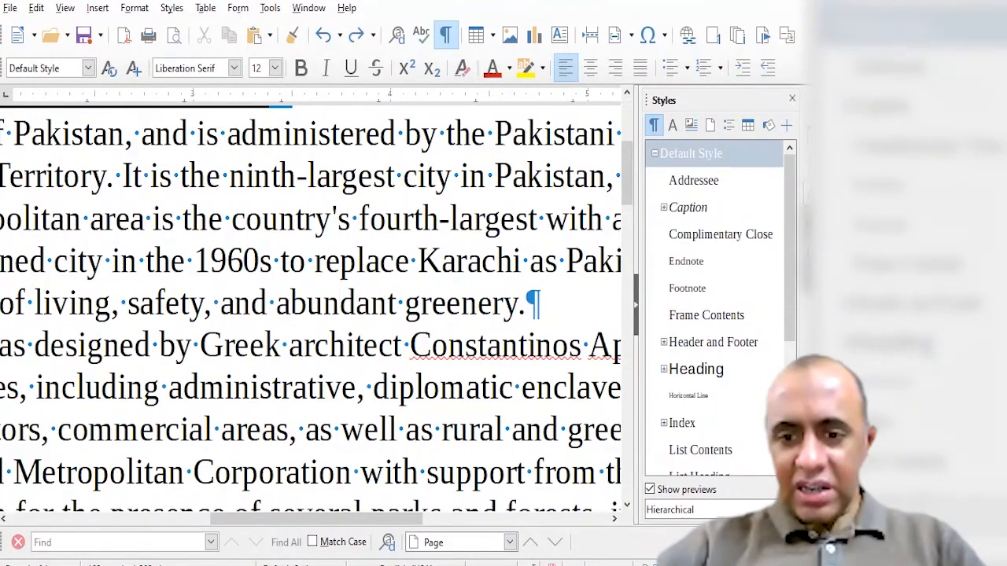
{"action": "left_click", "coordinate": [727, 564]}
{"action": "left_click", "coordinate": [591, 69]}
Step: Highlight part of the first body paragraph and most of the title to compare their alignments
{"action": "left_click_drag", "start_coordinate": [627, 213], "coordinate": [627, 173]}
{"action": "left_click_drag", "start_coordinate": [222, 200], "coordinate": [281, 236]}
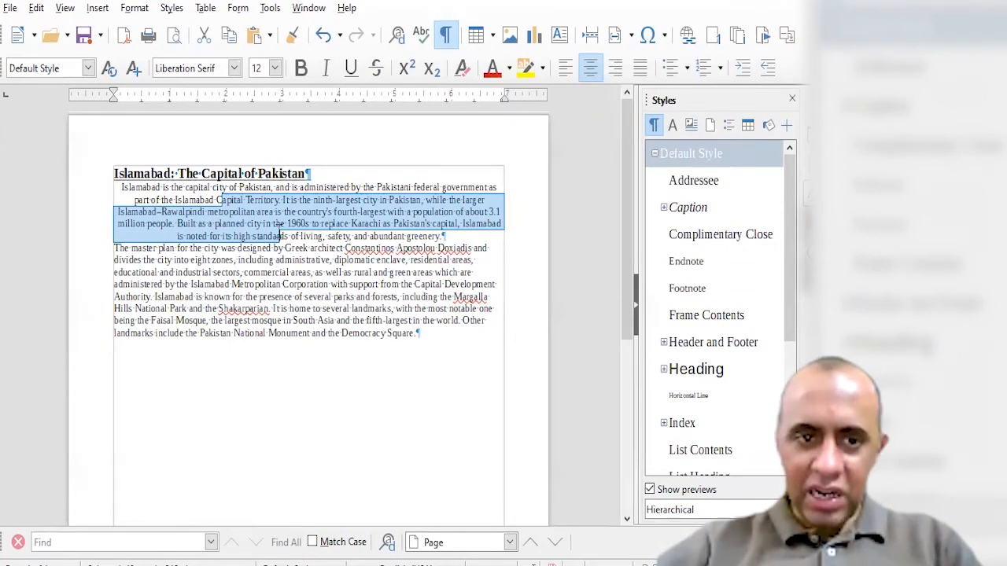
{"action": "left_click_drag", "start_coordinate": [133, 173], "coordinate": [354, 175]}
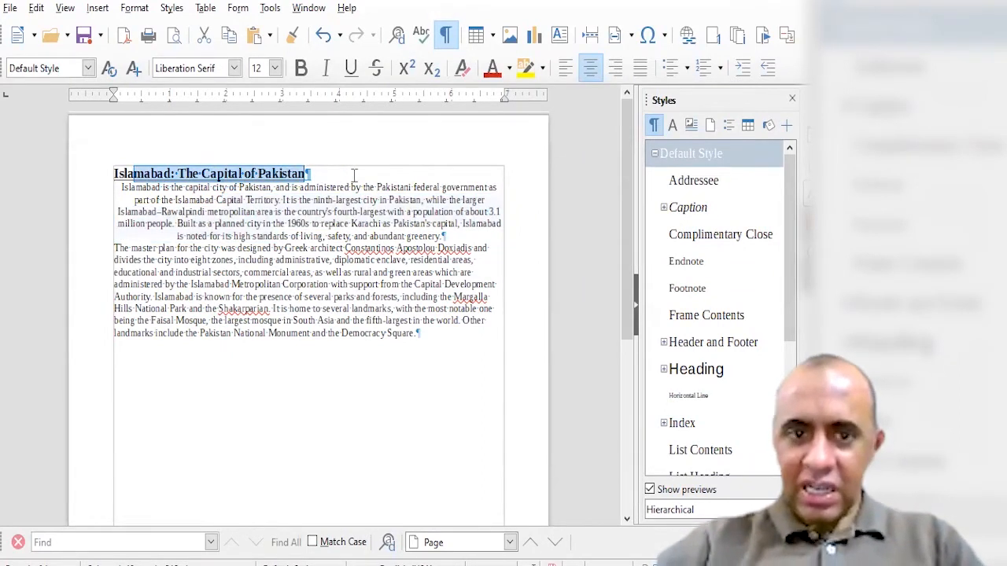
{"action": "left_click", "coordinate": [354, 174]}
{"action": "left_click_drag", "start_coordinate": [112, 175], "coordinate": [275, 164]}
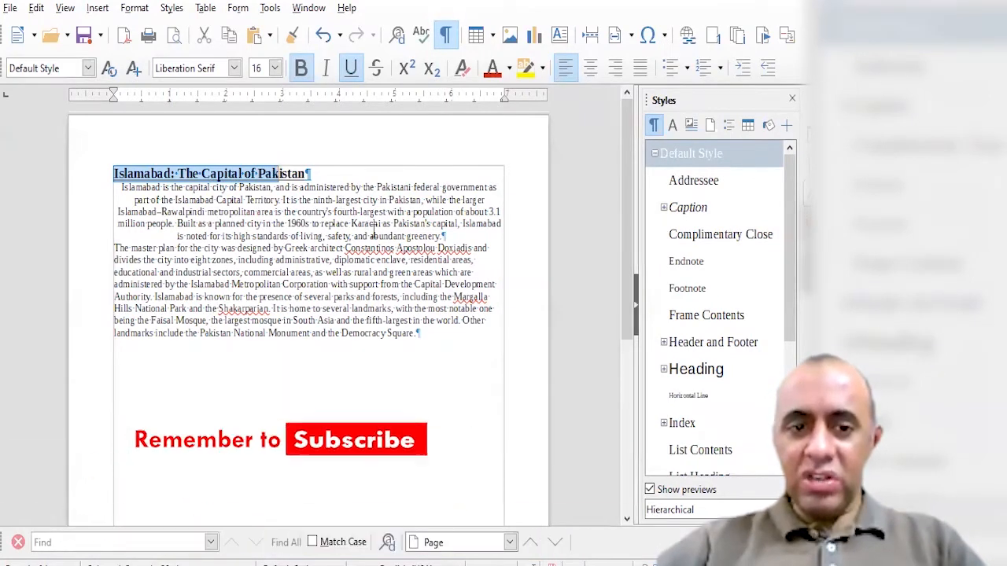
Step: Try bold on "largest" in the first paragraph, then undo both the bold and the paragraph's centre alignment
{"action": "double_click", "coordinate": [343, 200]}
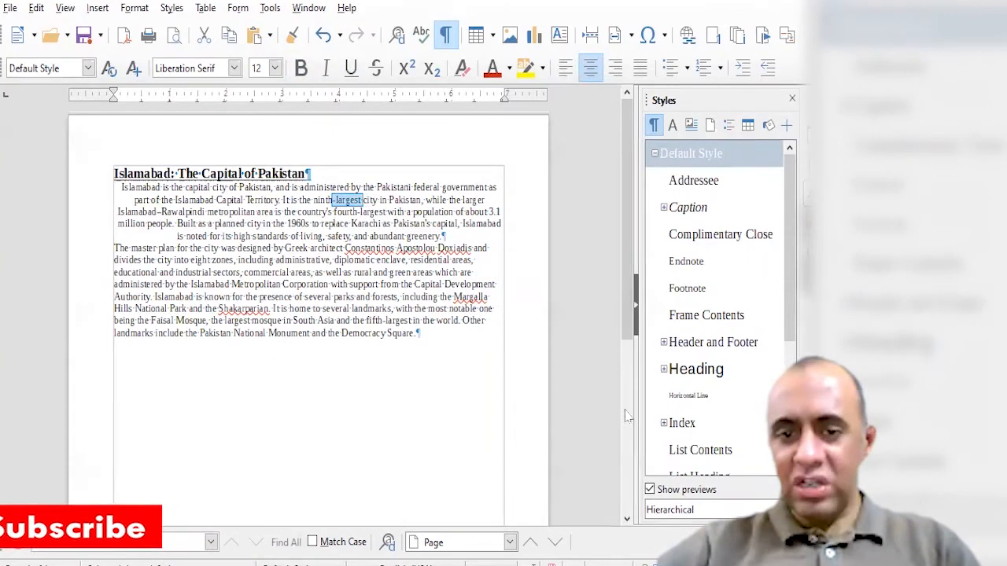
{"action": "scroll", "coordinate": [507, 243], "scroll_direction": "up", "scroll_amount": 2}
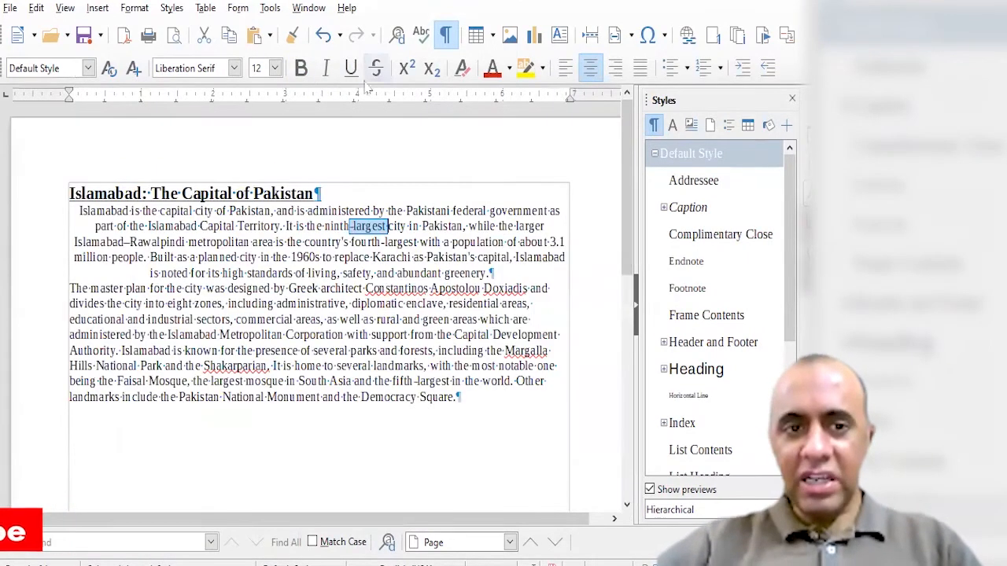
{"action": "left_click", "coordinate": [300, 68]}
{"action": "left_click", "coordinate": [405, 211]}
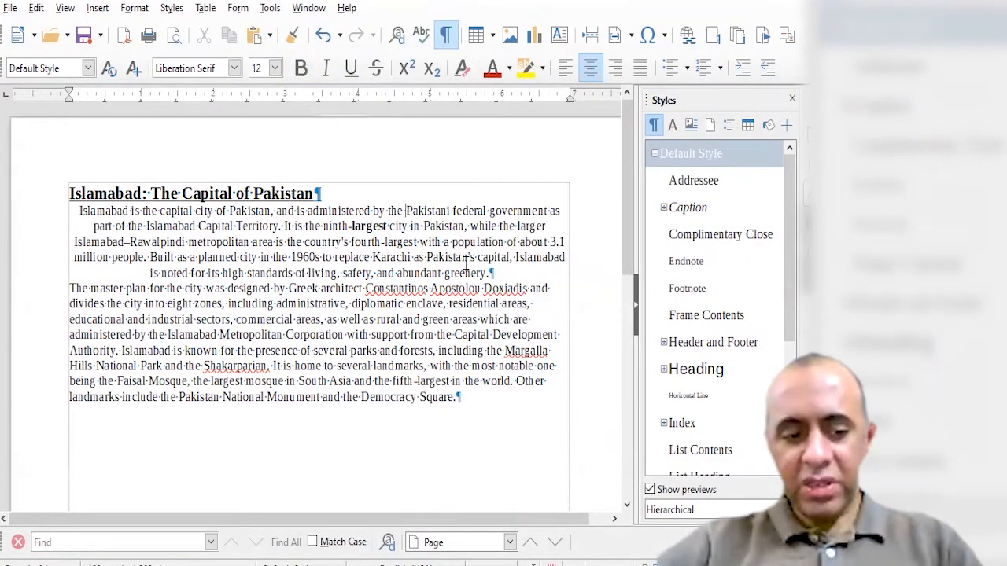
{"action": "key", "text": "ctrl+z"}
{"action": "key", "text": "ctrl+z"}
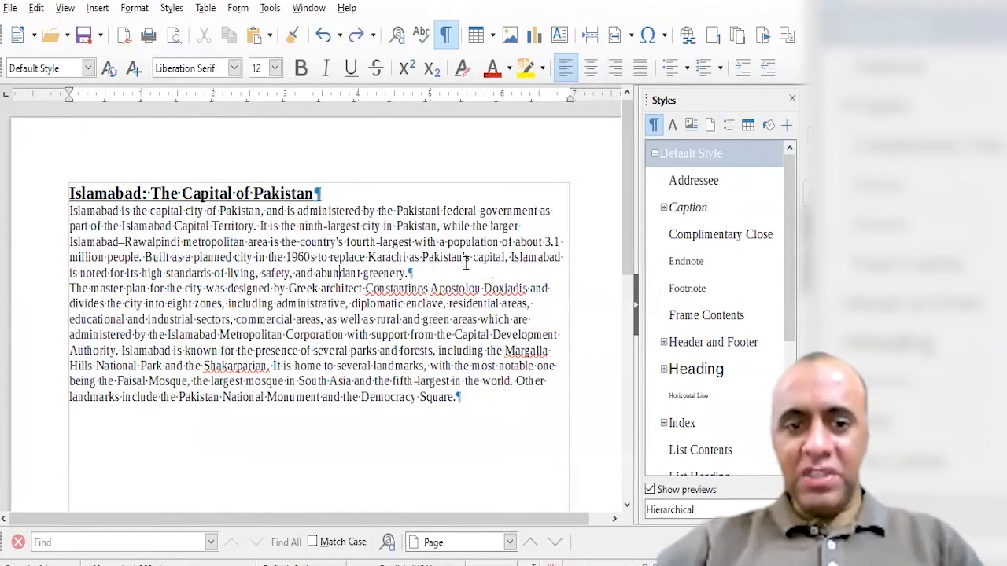
Step: Highlight stretches of the first body paragraph, then clear the selection
{"action": "left_click_drag", "start_coordinate": [295, 225], "coordinate": [366, 273]}
{"action": "left_click_drag", "start_coordinate": [270, 222], "coordinate": [335, 257]}
{"action": "left_click", "coordinate": [334, 242]}
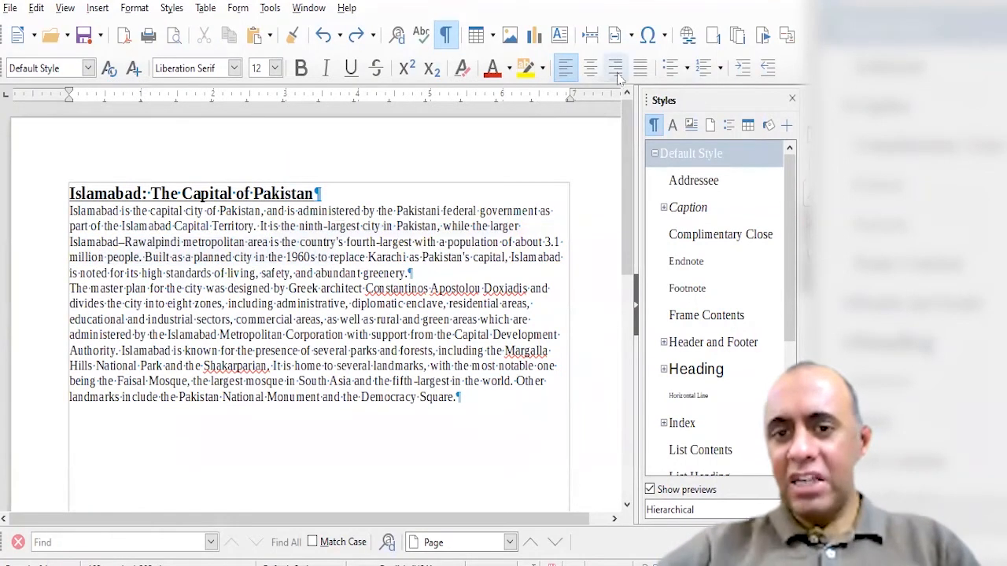
Step: Hide the formatting marks and centre-align the title "Islamabad: The Capital of Pakistan"
{"action": "left_click", "coordinate": [220, 193]}
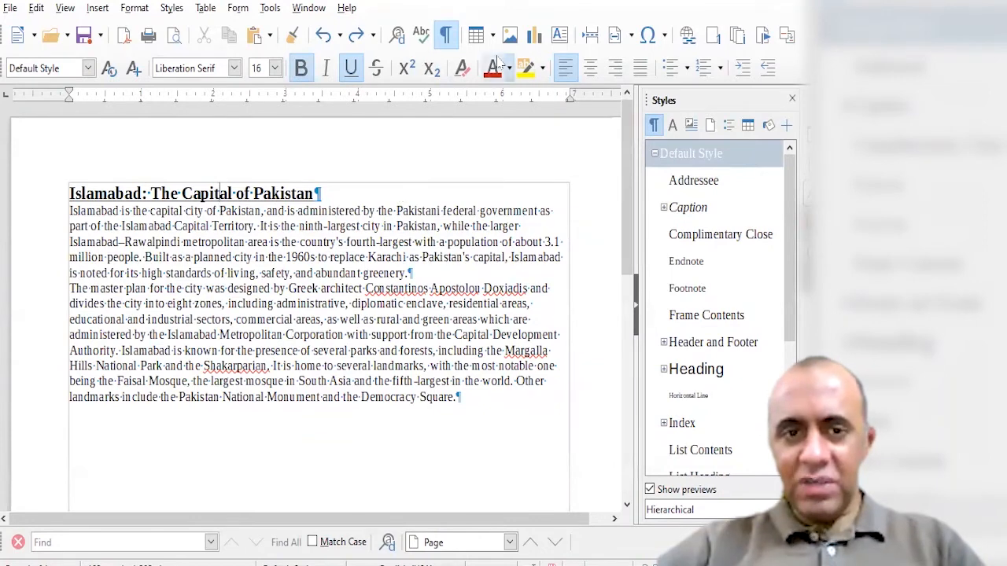
{"action": "left_click", "coordinate": [446, 35]}
{"action": "left_click", "coordinate": [595, 67]}
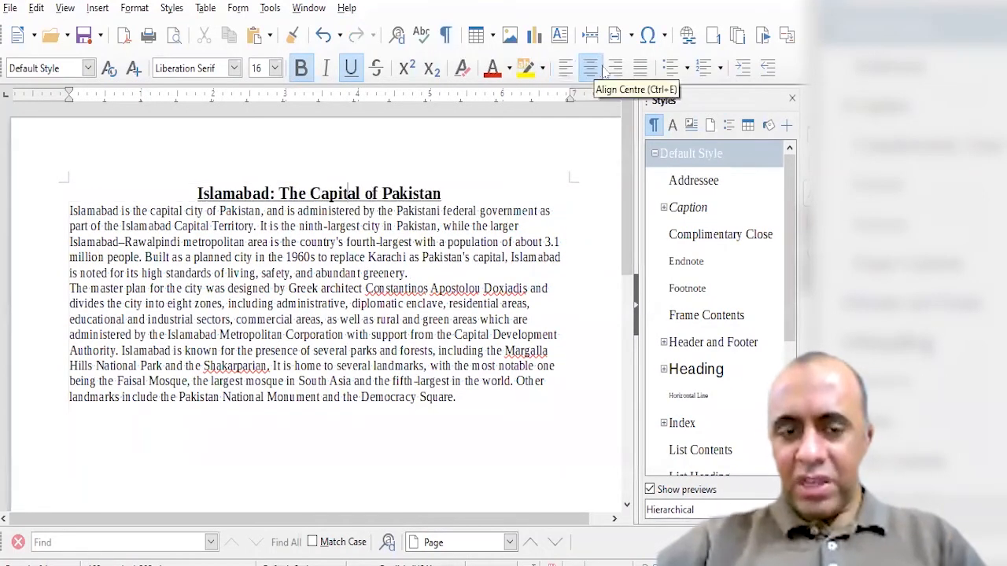
Step: Justify the first body paragraph, return it to left alignment for comparison, and justify it again
{"action": "left_click", "coordinate": [263, 244]}
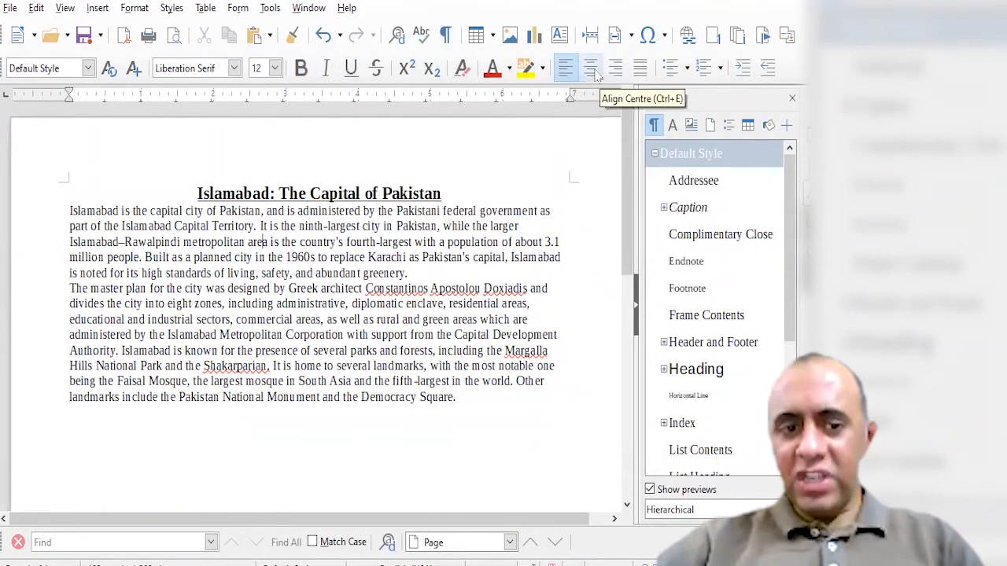
{"action": "left_click", "coordinate": [644, 70]}
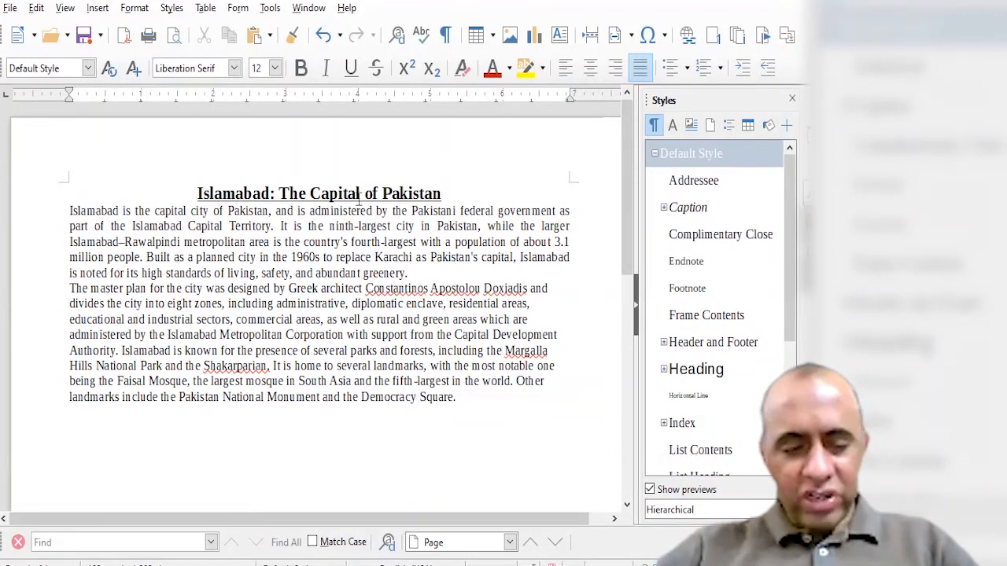
{"action": "key", "text": "ctrl+l"}
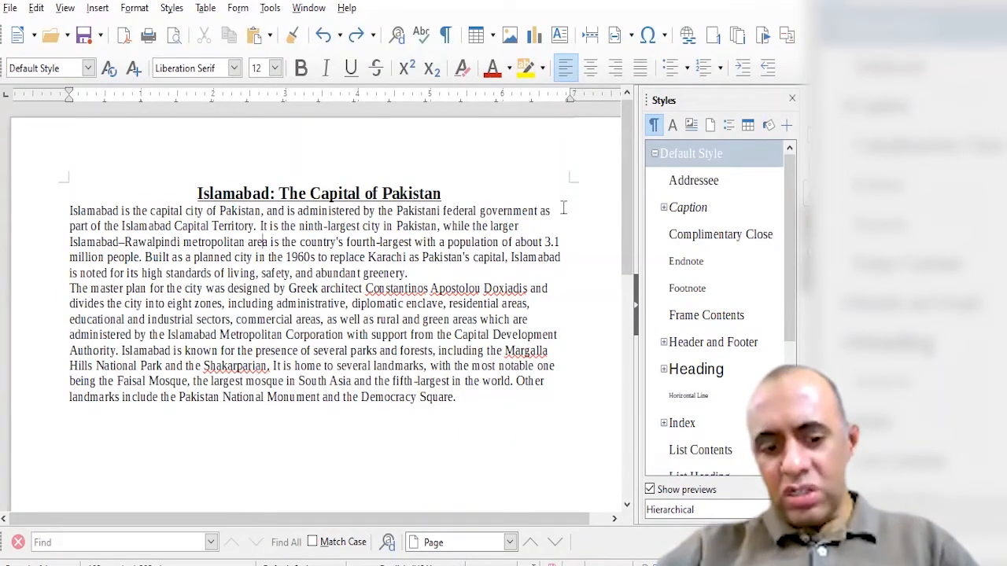
{"action": "key", "text": "ctrl+j"}
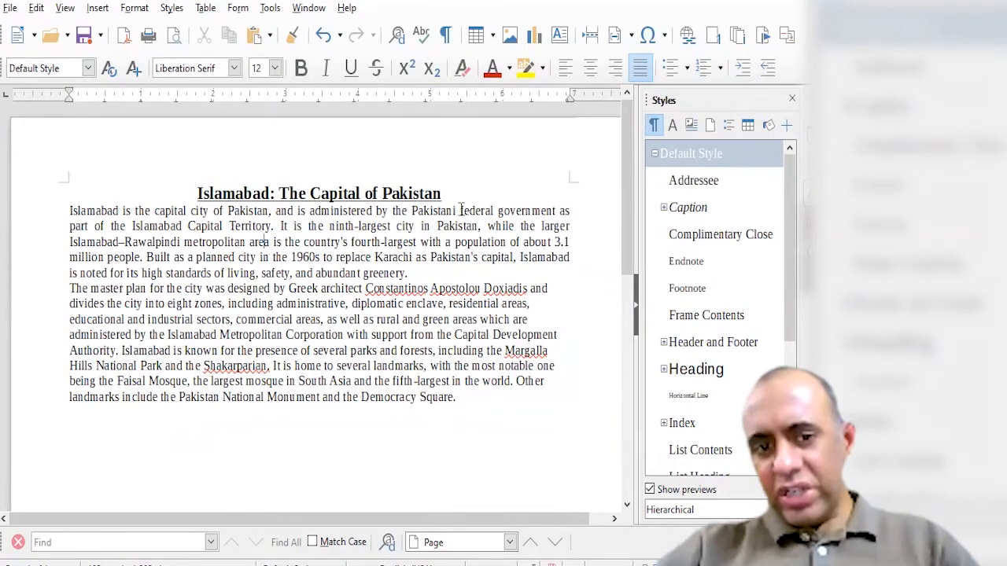
Step: Highlight the first paragraph from "federal" to its end, then justify the second body paragraph
{"action": "left_click_drag", "start_coordinate": [460, 210], "coordinate": [472, 275]}
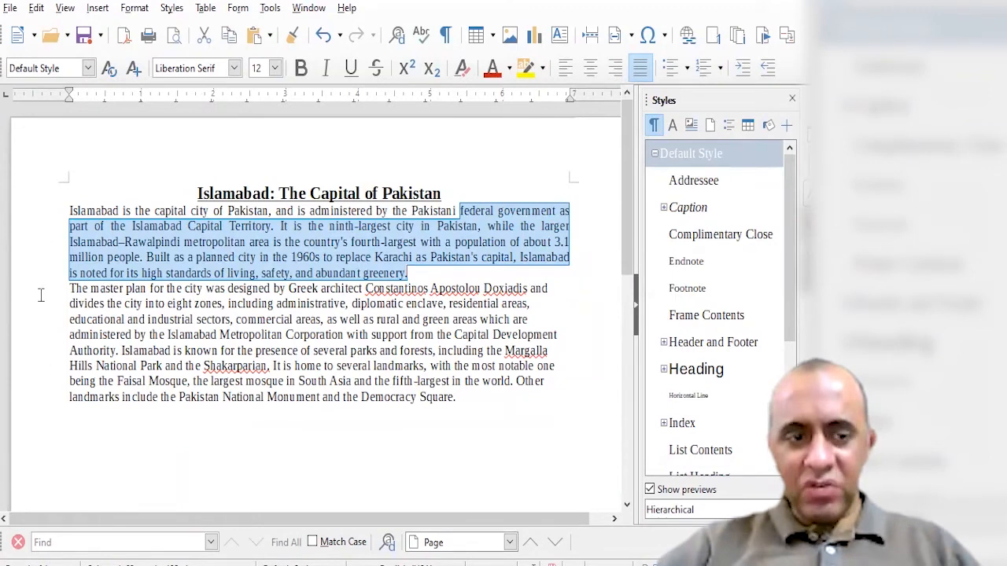
{"action": "left_click", "coordinate": [356, 258]}
{"action": "left_click", "coordinate": [380, 319]}
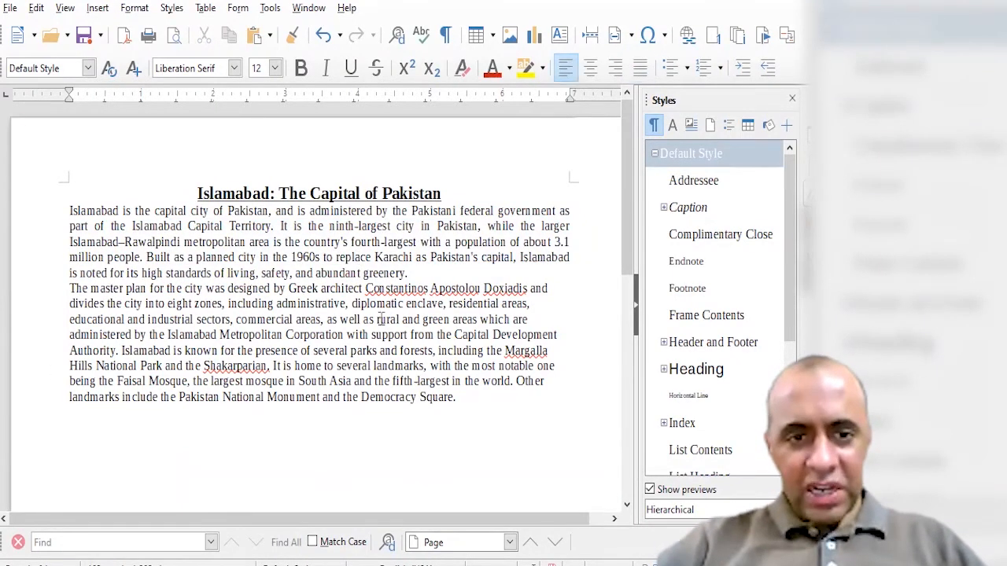
{"action": "left_click", "coordinate": [638, 72]}
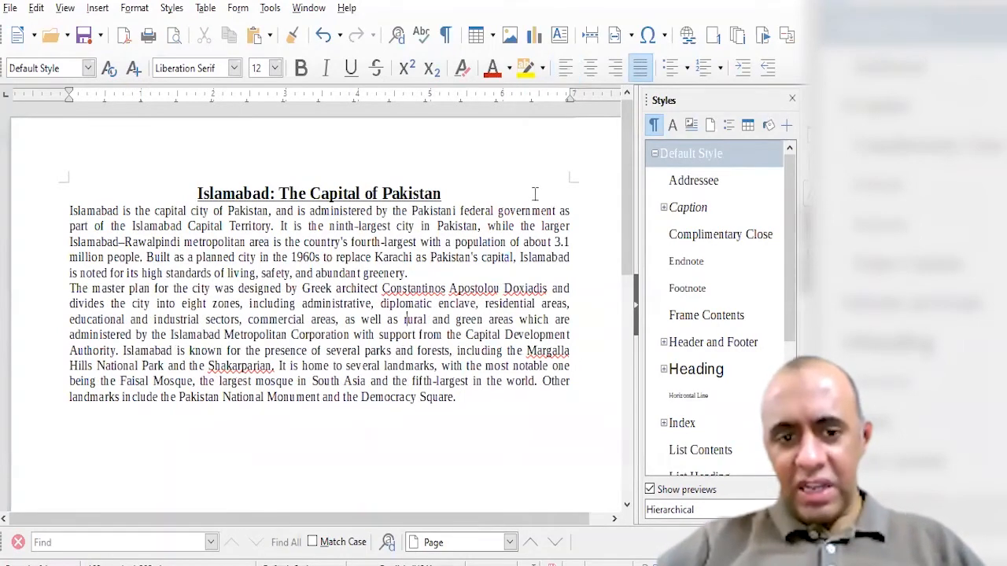
Step: Switch to the Notepad notes and add the line "Ctrl + L : Left Alignment" at the end of the shortcut list
{"action": "key", "text": "alt+Tab"}
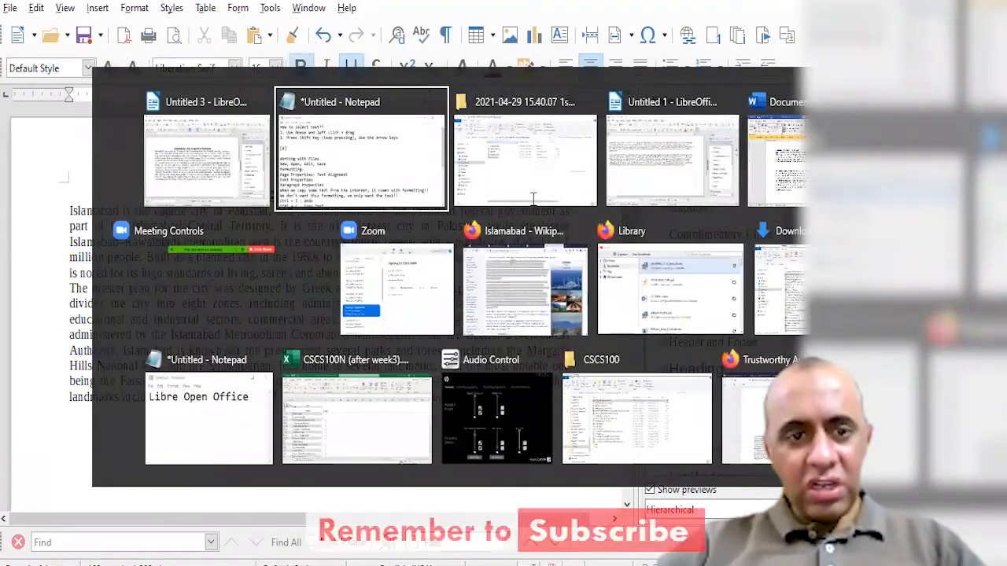
{"action": "key", "text": "alt+Tab"}
{"action": "key", "text": "alt+Tab"}
{"action": "key", "text": "Down"}
{"action": "key", "text": "Down"}
{"action": "key", "text": "Down"}
{"action": "key", "text": "Down"}
{"action": "key", "text": "Down"}
{"action": "key", "text": "Down"}
{"action": "key", "text": "Down"}
{"action": "key", "text": "Down"}
{"action": "key", "text": "Down"}
{"action": "key", "text": "Down"}
{"action": "key", "text": "Down"}
{"action": "key", "text": "Down"}
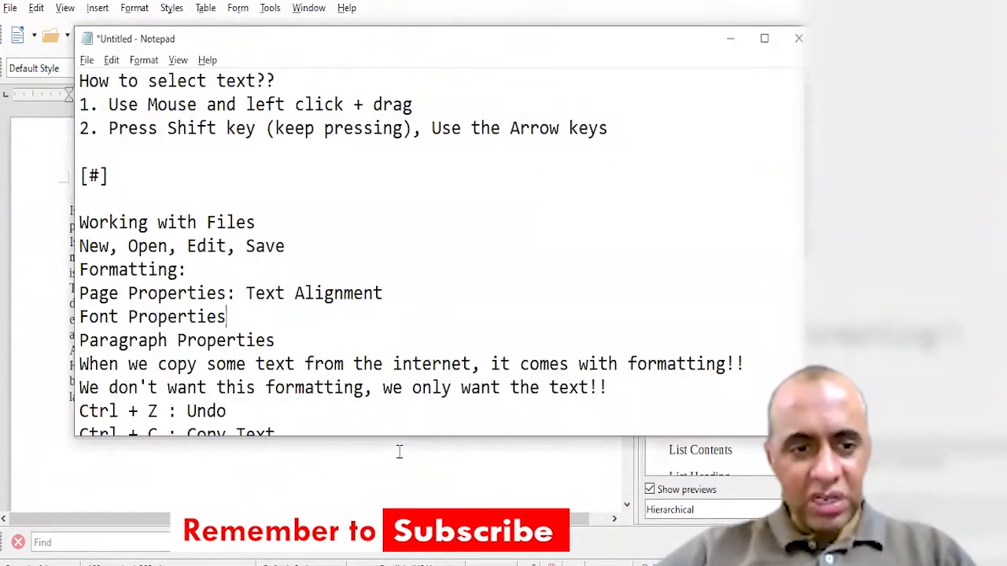
{"action": "key", "text": "Down"}
{"action": "key", "text": "Down"}
{"action": "key", "text": "Down"}
{"action": "key", "text": "Down"}
{"action": "key", "text": "Down"}
{"action": "type", "text": "C"}
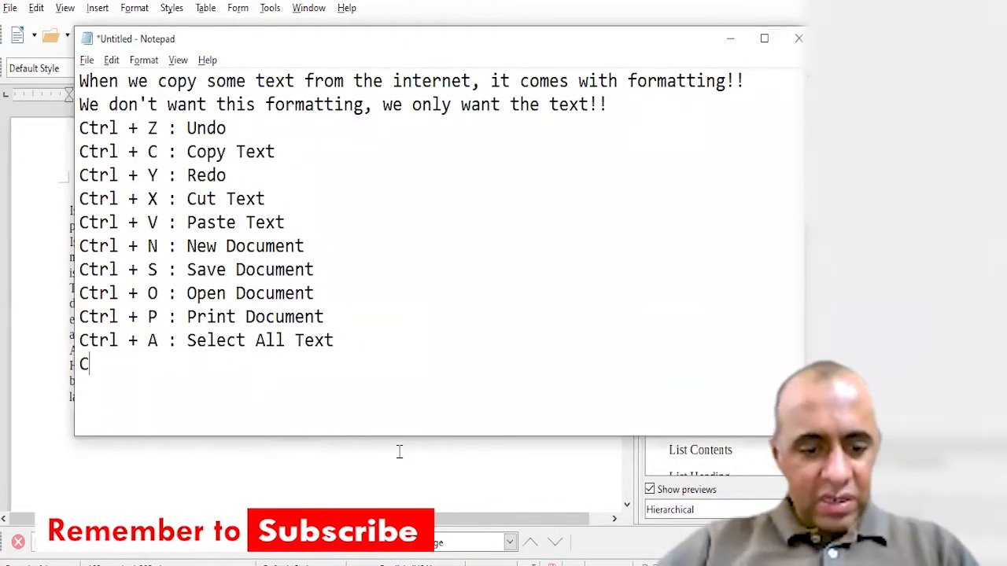
{"action": "type", "text": "trl + "}
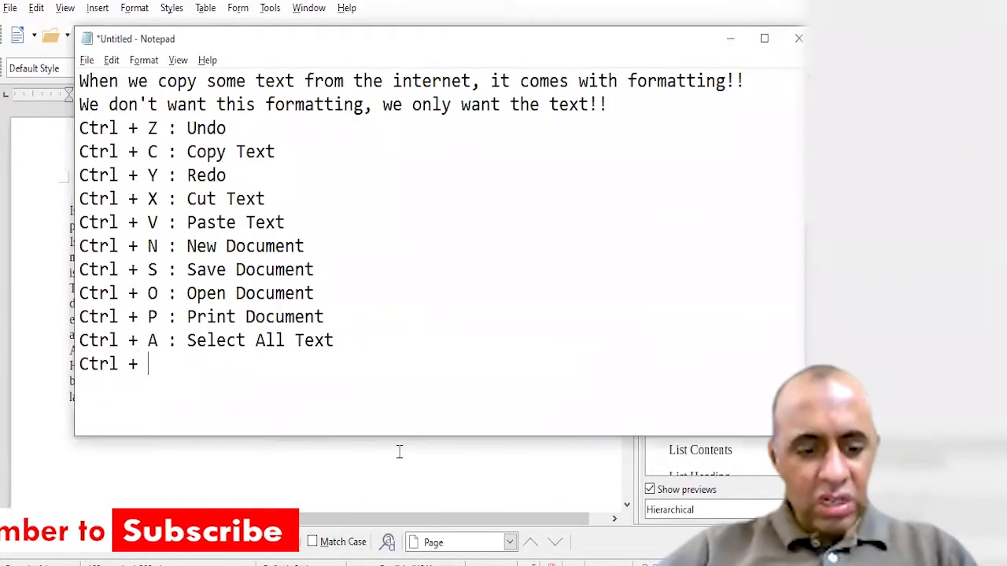
{"action": "type", "text": "L : Left"}
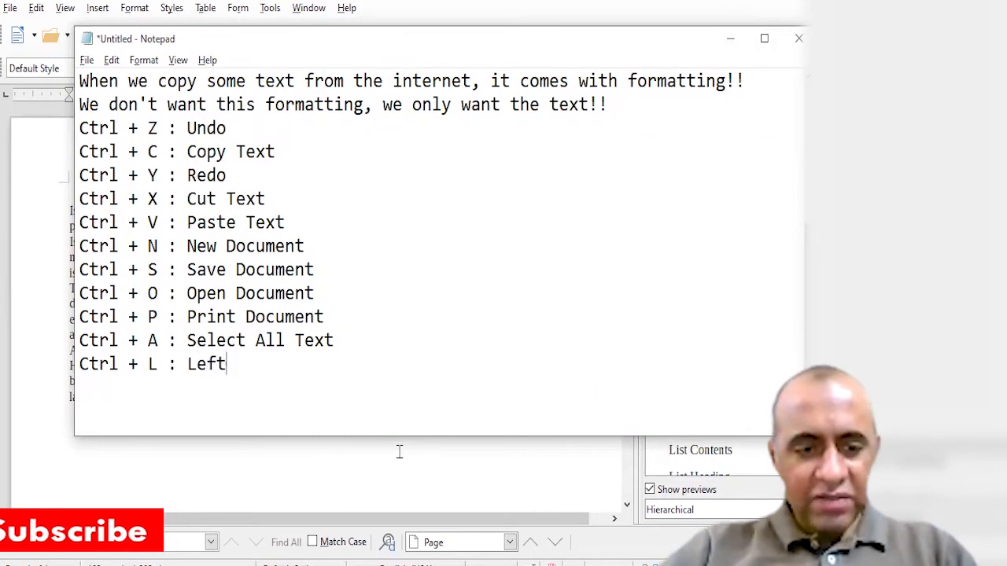
{"action": "type", "text": " Alignment"}
Step: Copy the "Ctrl + L : Left Alignment" line and paste three copies on the lines below it
{"action": "key", "text": "Home"}
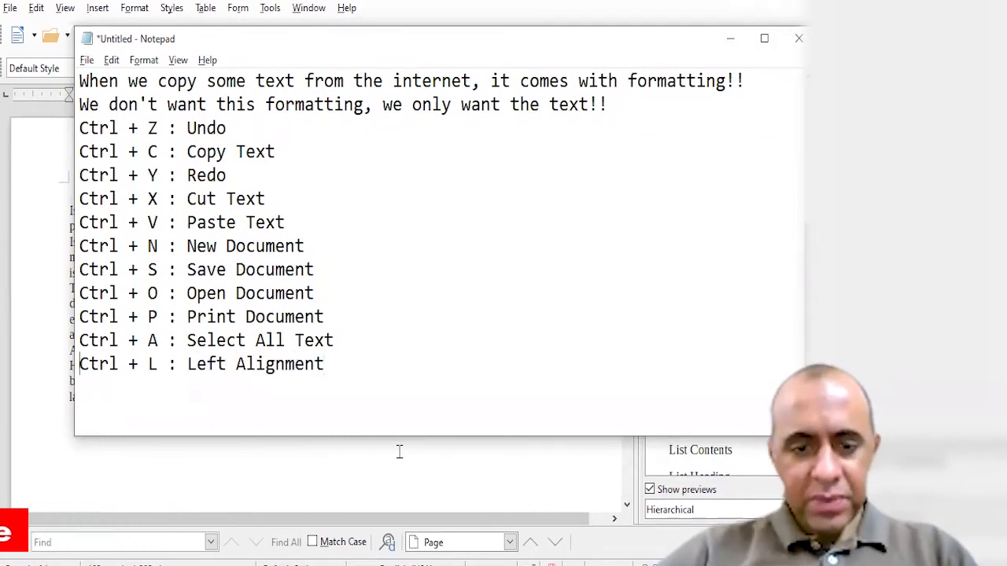
{"action": "key", "text": "Up"}
{"action": "key", "text": "shift+End"}
{"action": "key", "text": "Down"}
{"action": "key", "text": "Home"}
{"action": "key", "text": "shift+End"}
{"action": "key", "text": "ctrl+c"}
{"action": "key", "text": "End"}
{"action": "key", "text": "Return"}
{"action": "key", "text": "ctrl+v"}
{"action": "key", "text": "Return"}
{"action": "key", "text": "ctrl+v"}
{"action": "key", "text": "Return"}
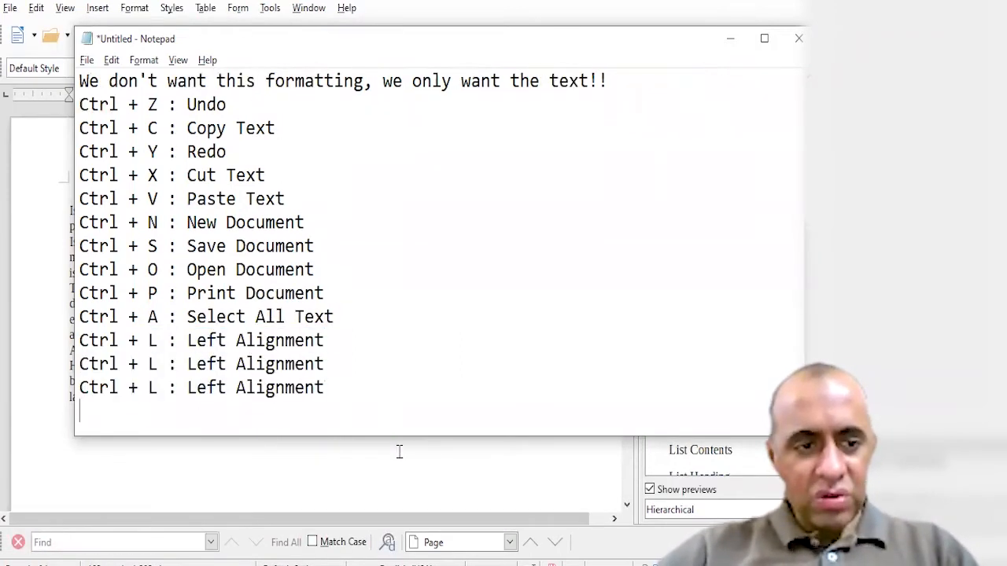
{"action": "key", "text": "ctrl+v"}
Step: Change the first copied line to "Ctrl + R : Right Alignment"
{"action": "key", "text": "Up"}
{"action": "key", "text": "Up"}
{"action": "key", "text": "ctrl+Left"}
{"action": "key", "text": "ctrl+Left"}
{"action": "key", "text": "ctrl+Left"}
{"action": "key", "text": "ctrl+Left"}
{"action": "key", "text": "Delete"}
{"action": "type", "text": "R"}
{"action": "key", "text": "ctrl+Right"}
{"action": "key", "text": "ctrl+shift+Right"}
{"action": "type", "text": "Right"}
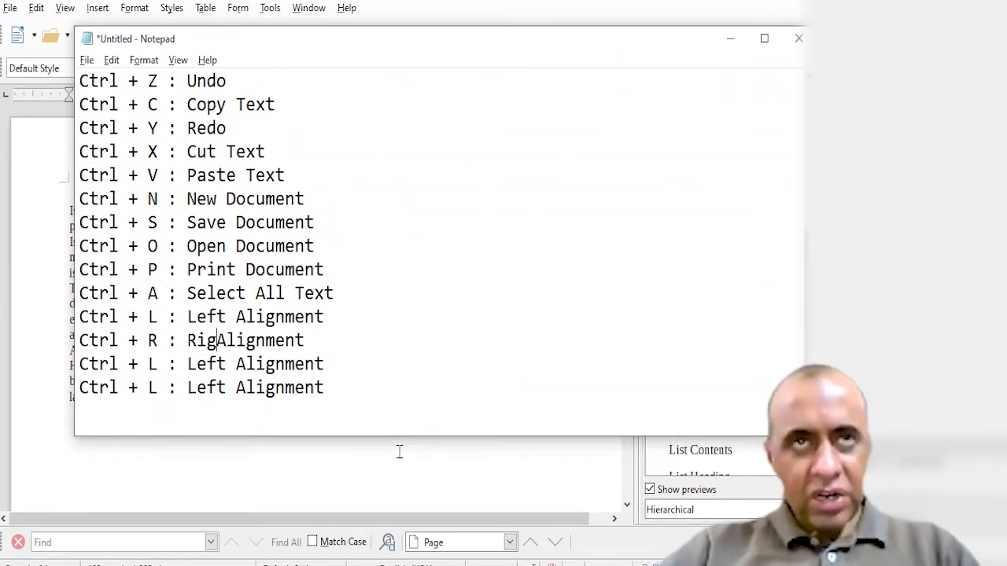
Step: Change the second copied line to "Ctrl + E : Center Alignment"
{"action": "key", "text": "Down"}
{"action": "key", "text": "ctrl+Left"}
{"action": "key", "text": "ctrl+Left"}
{"action": "key", "text": "Left"}
{"action": "key", "text": "shift+Left"}
{"action": "type", "text": "E"}
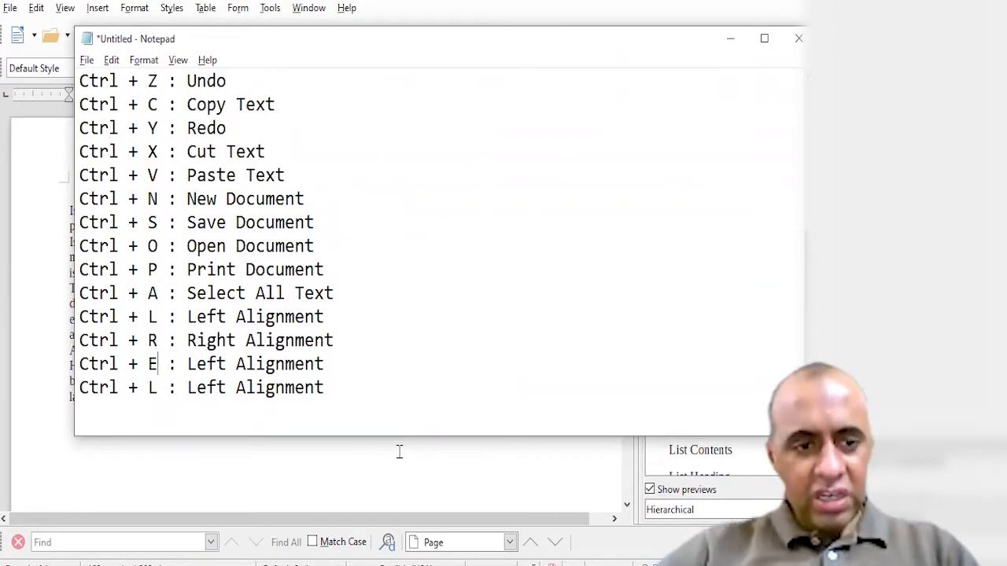
{"action": "key", "text": "ctrl+shift+Right"}
{"action": "type", "text": "Center"}
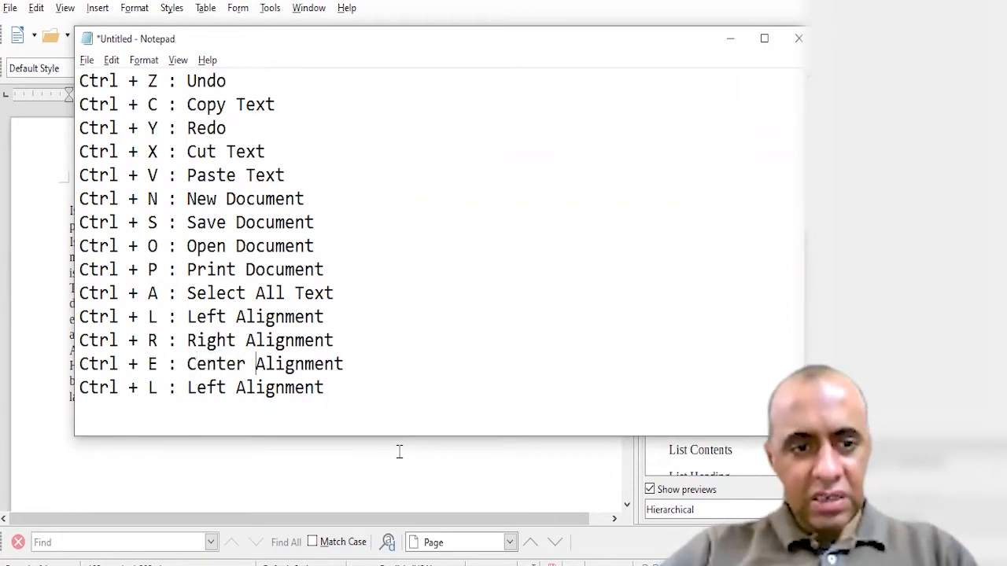
Step: Change the last copied line to "Ctrl + J : Justify Alignment"
{"action": "key", "text": "ctrl+Left"}
{"action": "key", "text": "ctrl+Left"}
{"action": "key", "text": "ctrl+Left"}
{"action": "key", "text": "ctrl+Left"}
{"action": "key", "text": "shift+Right"}
{"action": "type", "text": "J"}
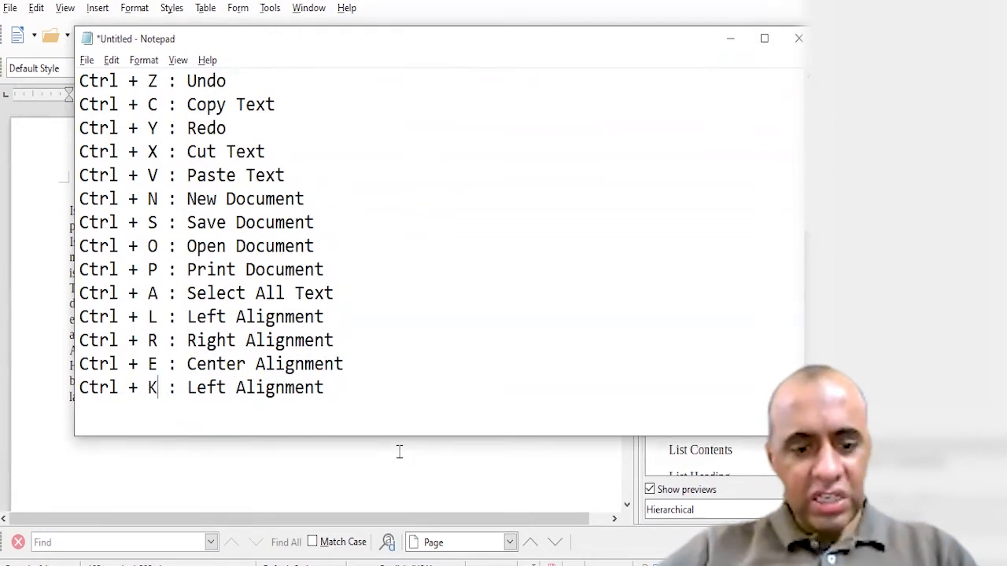
{"action": "key", "text": "ctrl+shift+Right"}
{"action": "type", "text": "Justif"}
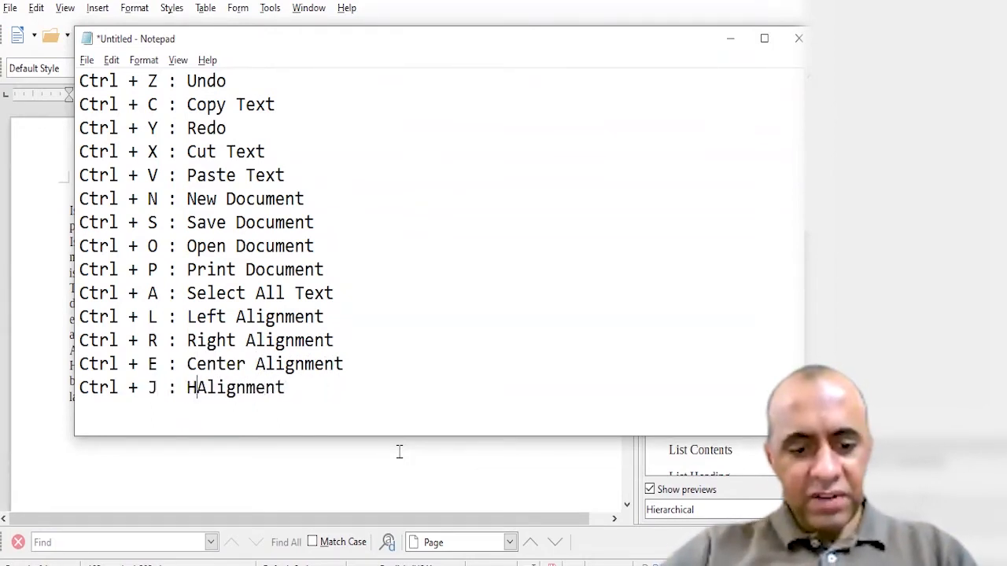
{"action": "type", "text": "y"}
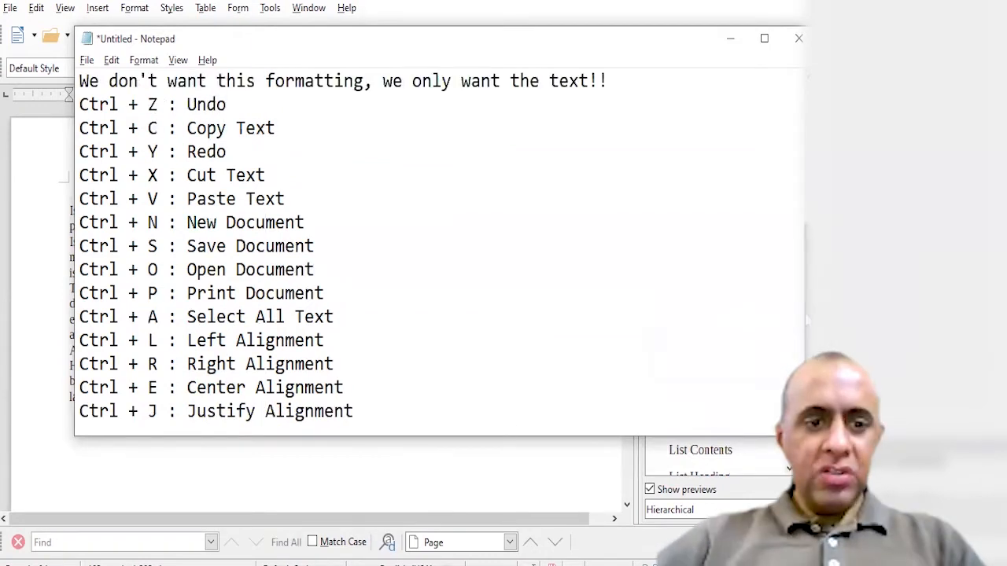
Step: Highlight the shortcut lines from "Cut Text" to "Left Alignment", clear the selection, and return to the LibreOffice Writer document
{"action": "left_click_drag", "start_coordinate": [161, 174], "coordinate": [339, 337]}
{"action": "left_click", "coordinate": [339, 340]}
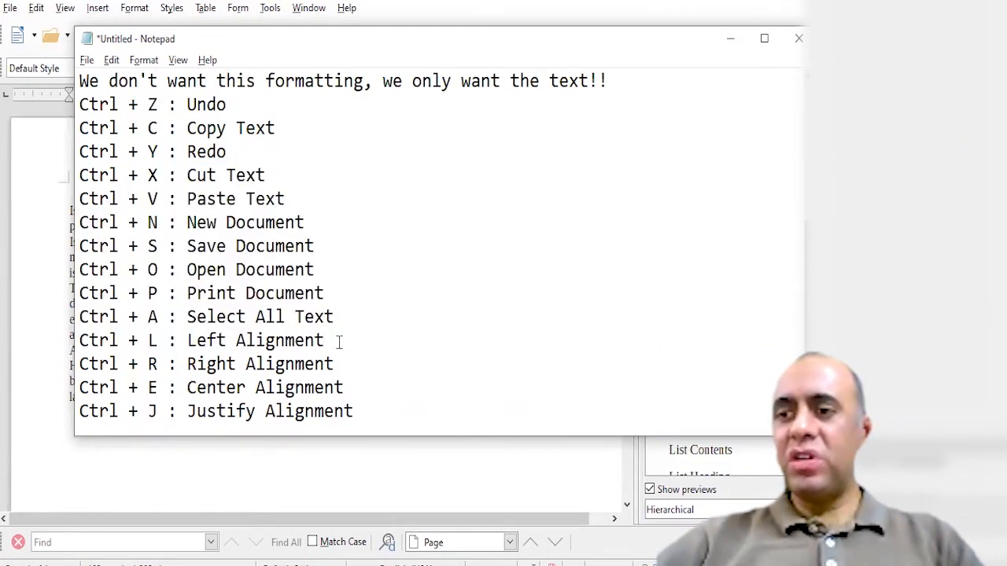
{"action": "left_click", "coordinate": [247, 467]}
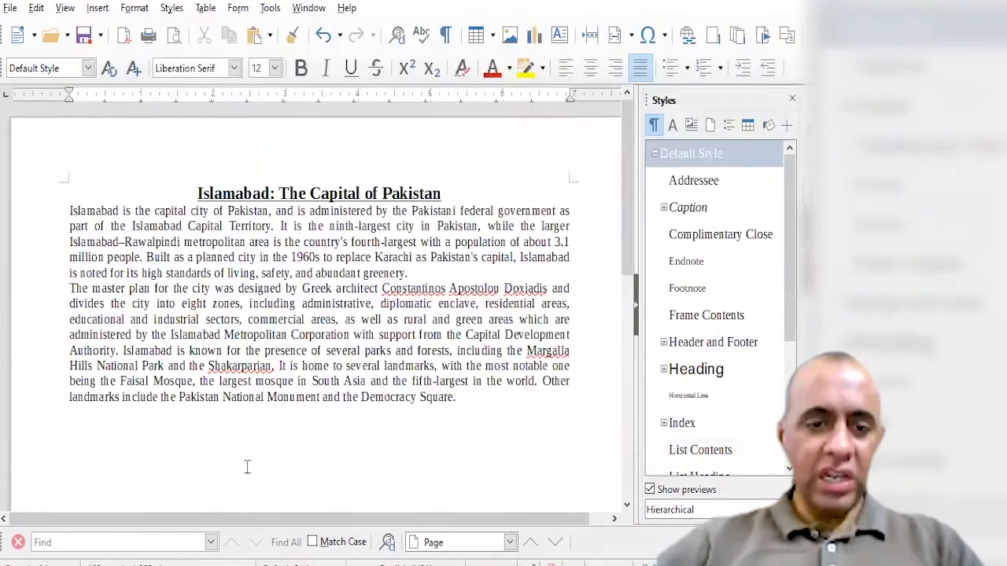
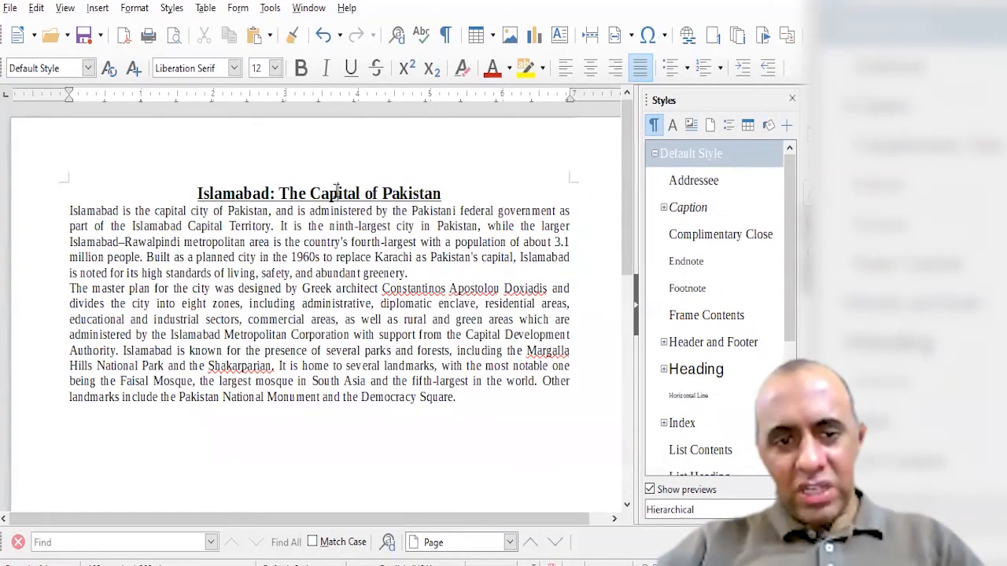
Step: Set the line spacing of the selection from the title's word "Capital" through the last paragraph to 1.5 Lines
{"action": "left_click_drag", "start_coordinate": [337, 193], "coordinate": [486, 435]}
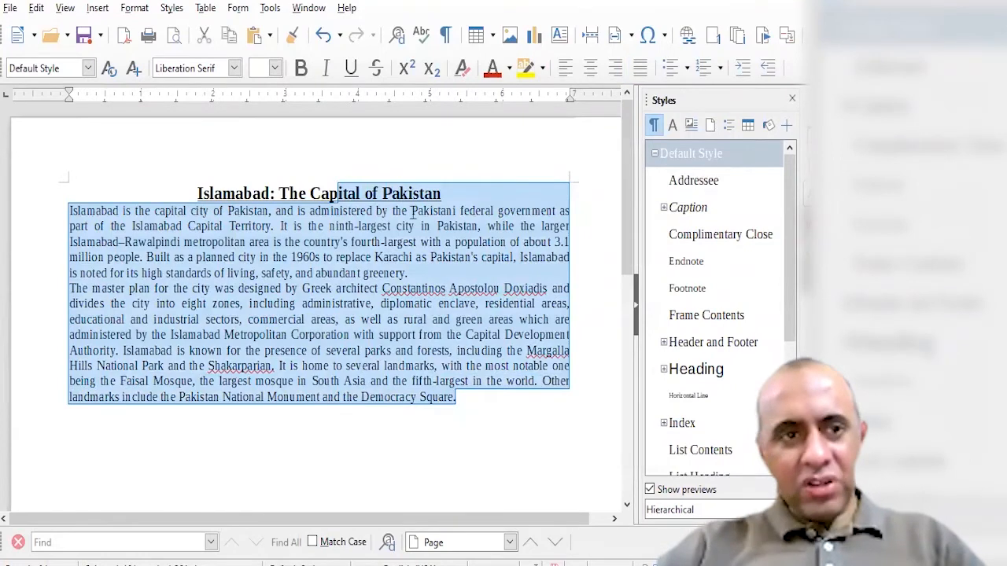
{"action": "left_click", "coordinate": [135, 8]}
{"action": "left_click", "coordinate": [176, 189]}
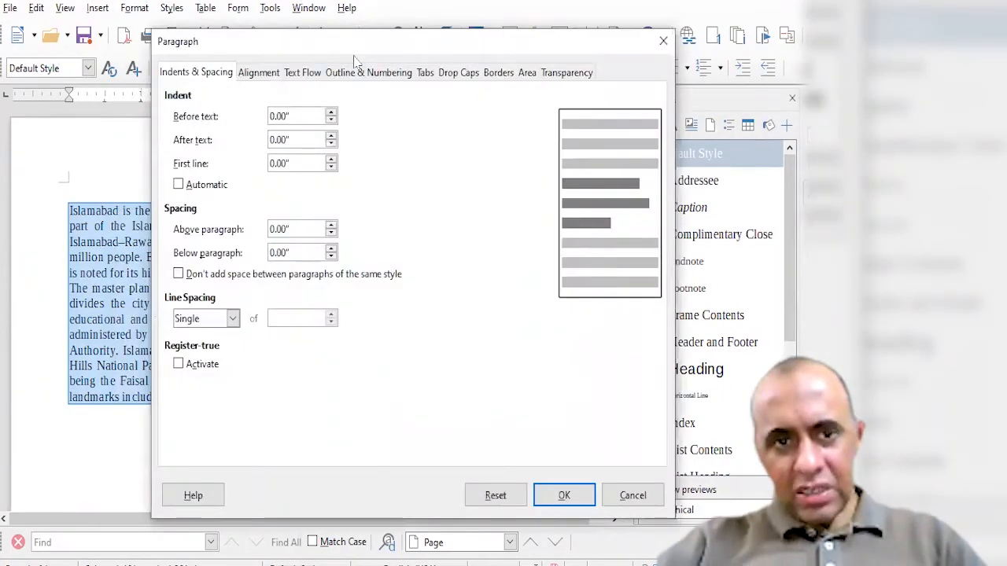
{"action": "left_click_drag", "start_coordinate": [351, 54], "coordinate": [511, 350]}
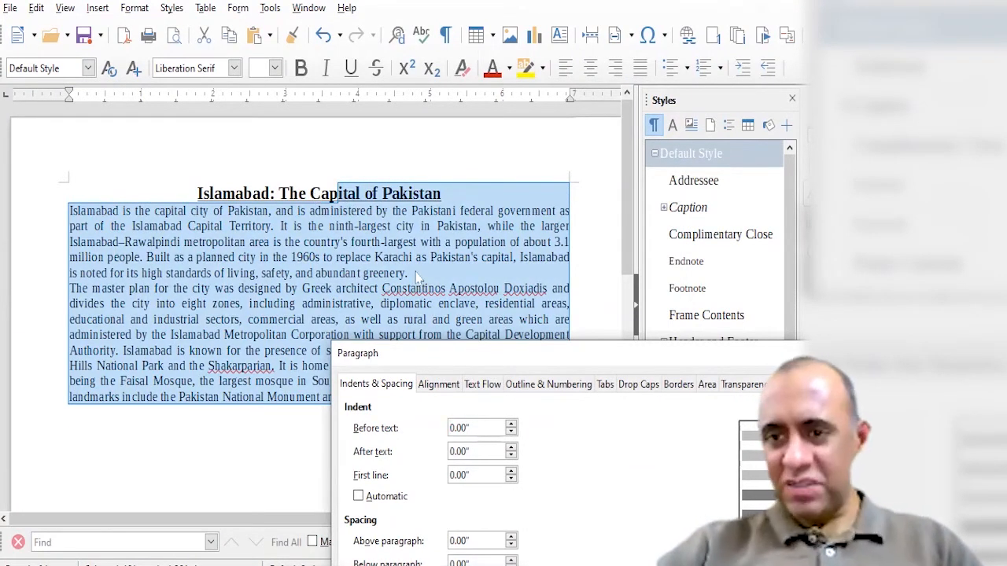
{"action": "left_click_drag", "start_coordinate": [509, 359], "coordinate": [596, 16]}
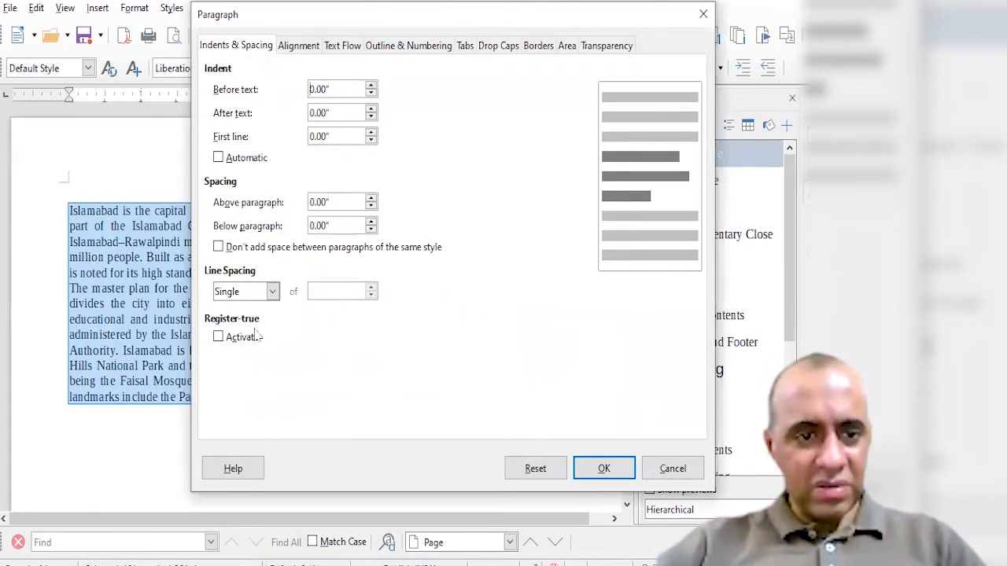
{"action": "left_click", "coordinate": [273, 291]}
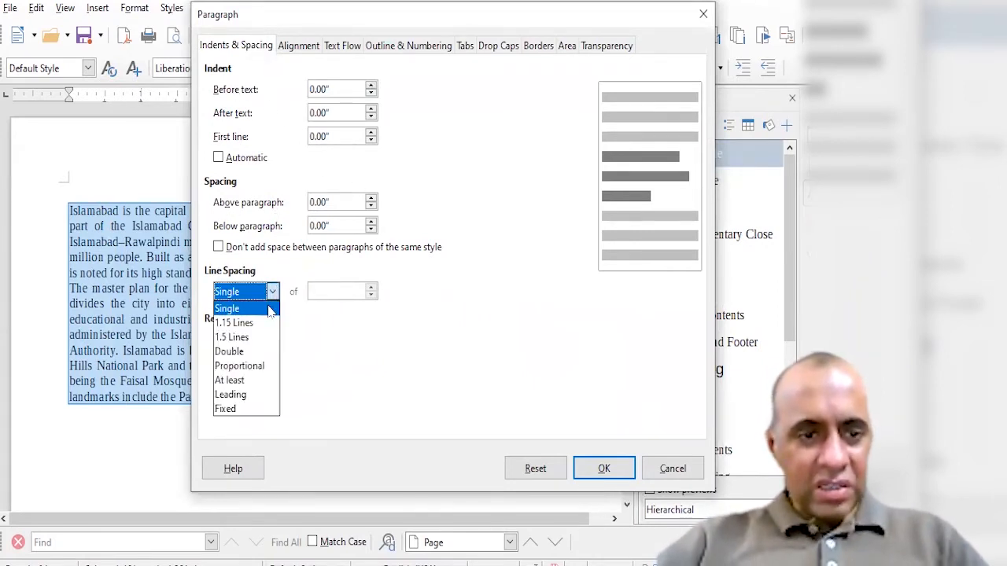
{"action": "left_click", "coordinate": [229, 338]}
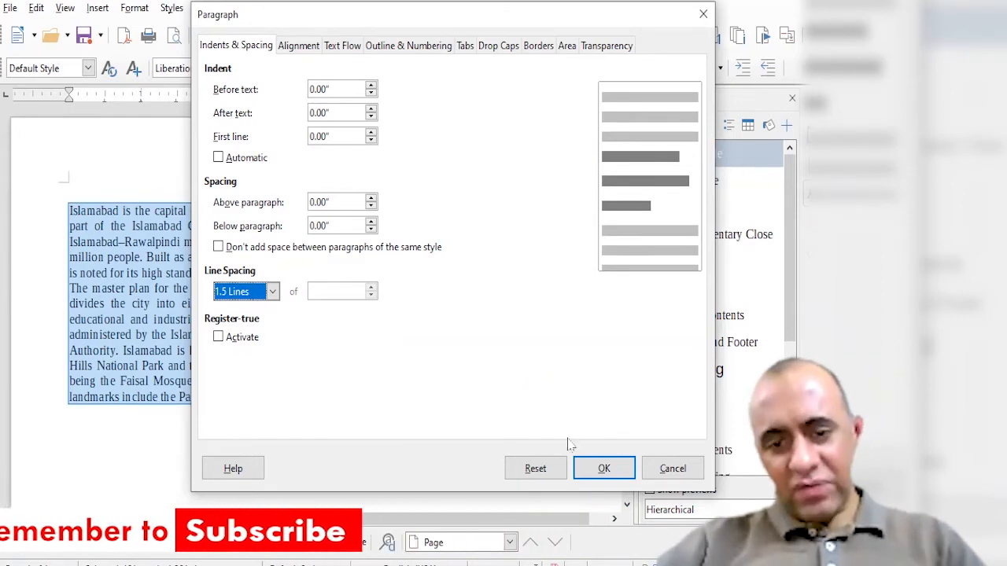
{"action": "left_click", "coordinate": [604, 468]}
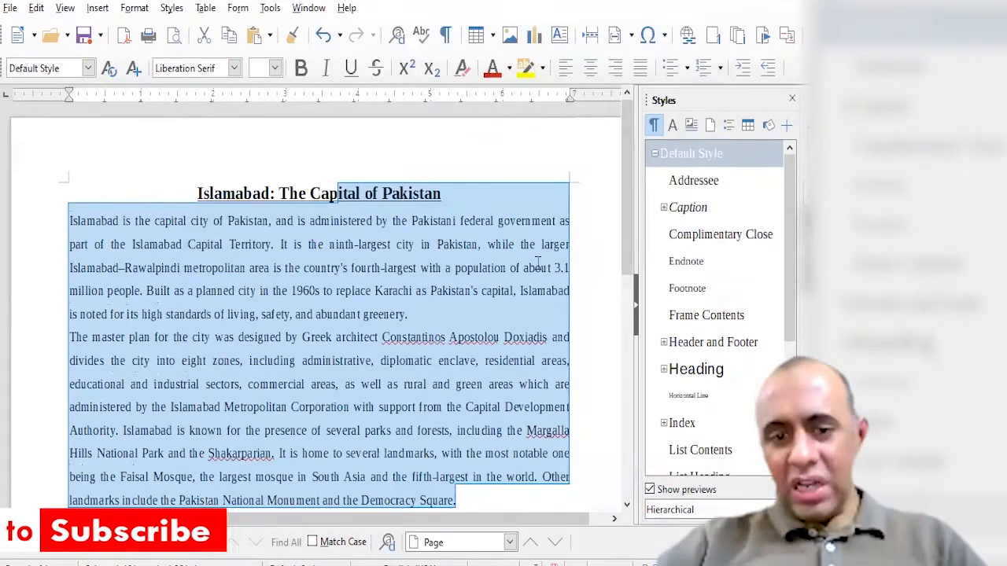
Step: Set the first body paragraph to single line spacing and highlight part of it to show the tighter lines
{"action": "left_click", "coordinate": [455, 268]}
{"action": "right_click", "coordinate": [316, 244]}
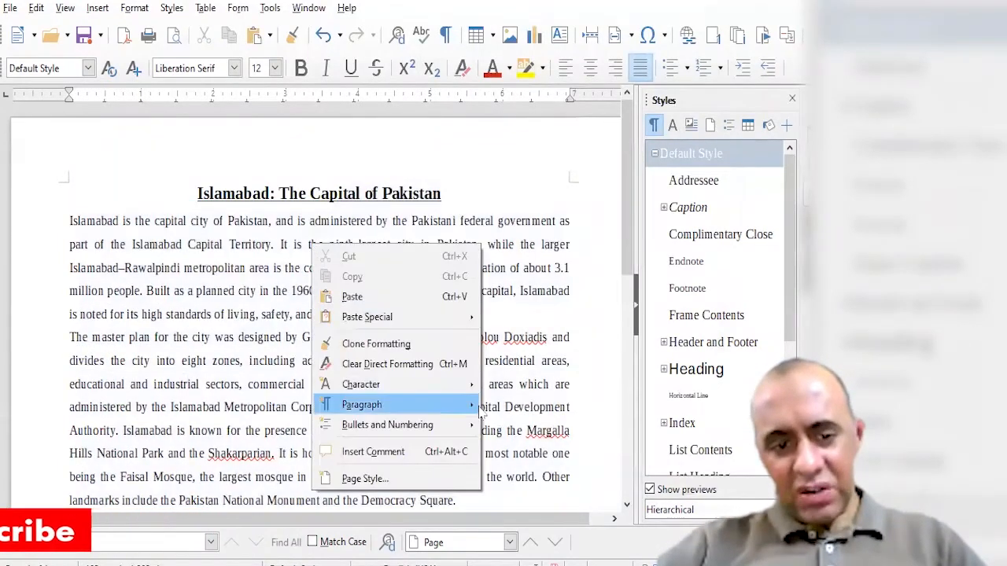
{"action": "mouse_move", "coordinate": [472, 406]}
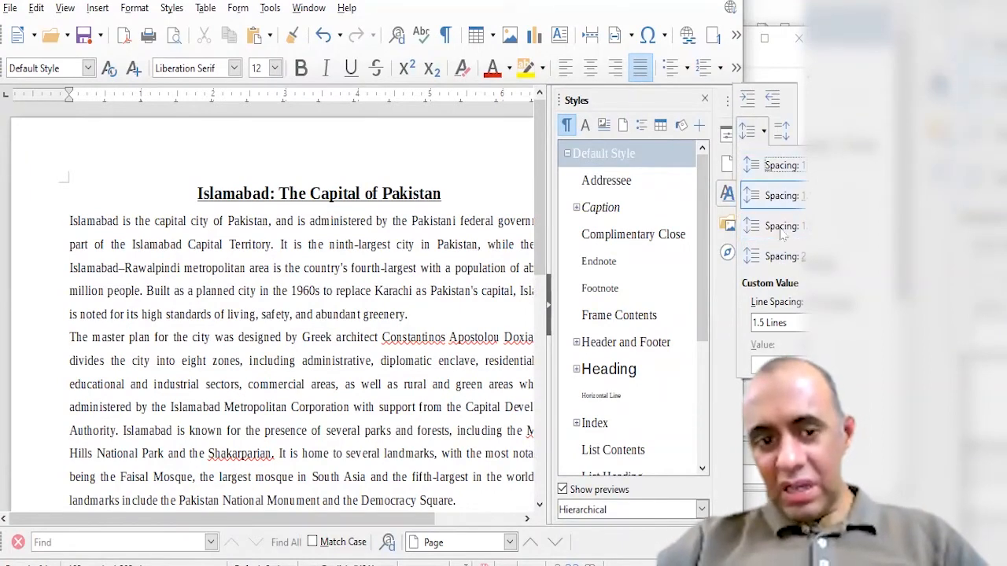
{"action": "left_click", "coordinate": [783, 165]}
{"action": "left_click_drag", "start_coordinate": [252, 237], "coordinate": [291, 284]}
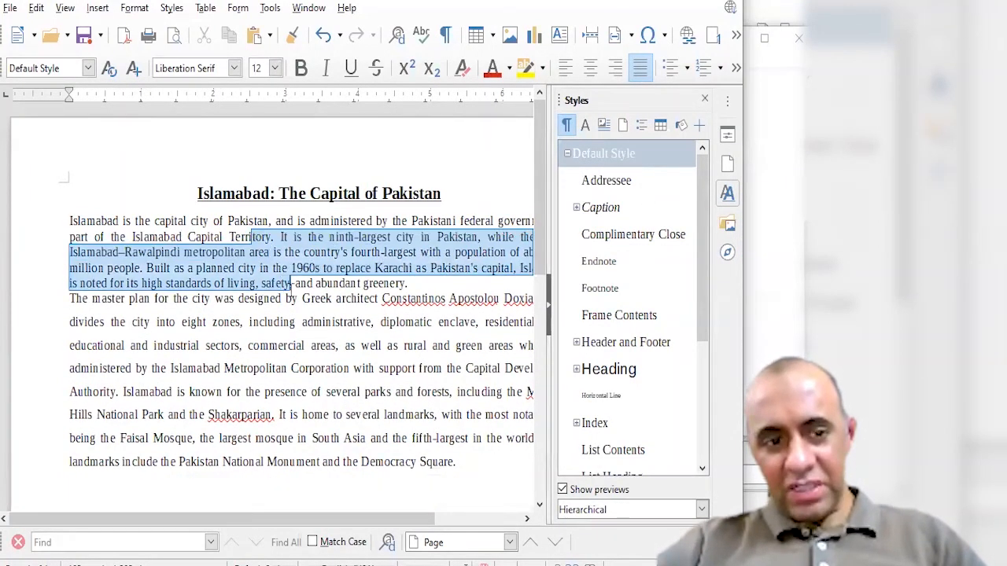
{"action": "left_click", "coordinate": [254, 236]}
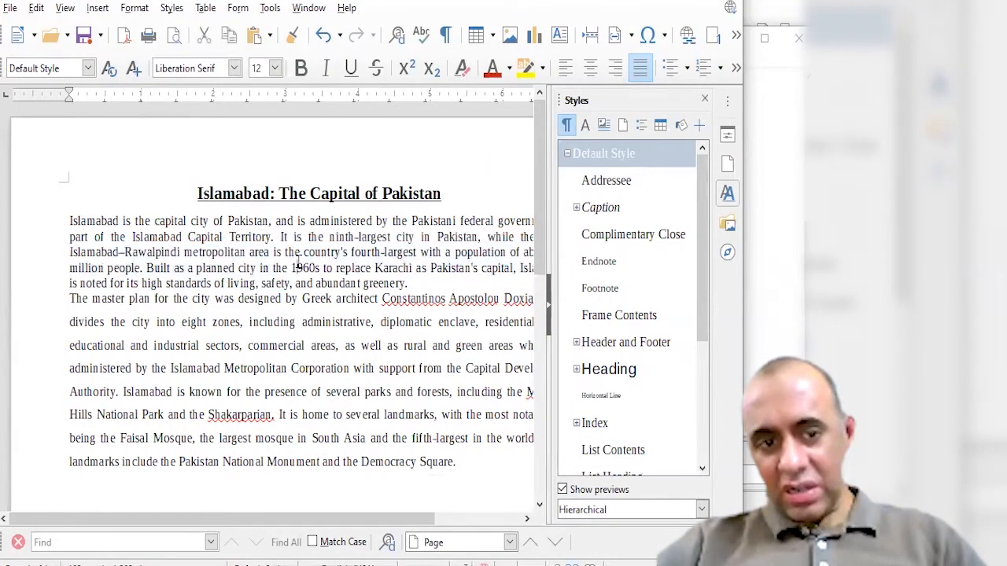
Step: Set the first body paragraph's line spacing to 1.5 and highlight most of its text
{"action": "left_click", "coordinate": [735, 67]}
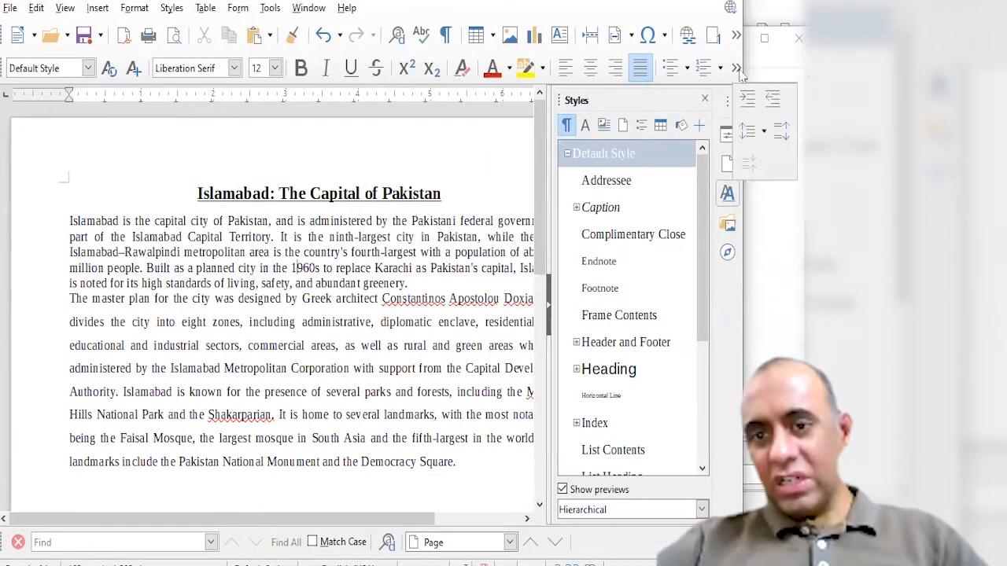
{"action": "left_click", "coordinate": [763, 130]}
{"action": "left_click", "coordinate": [778, 225]}
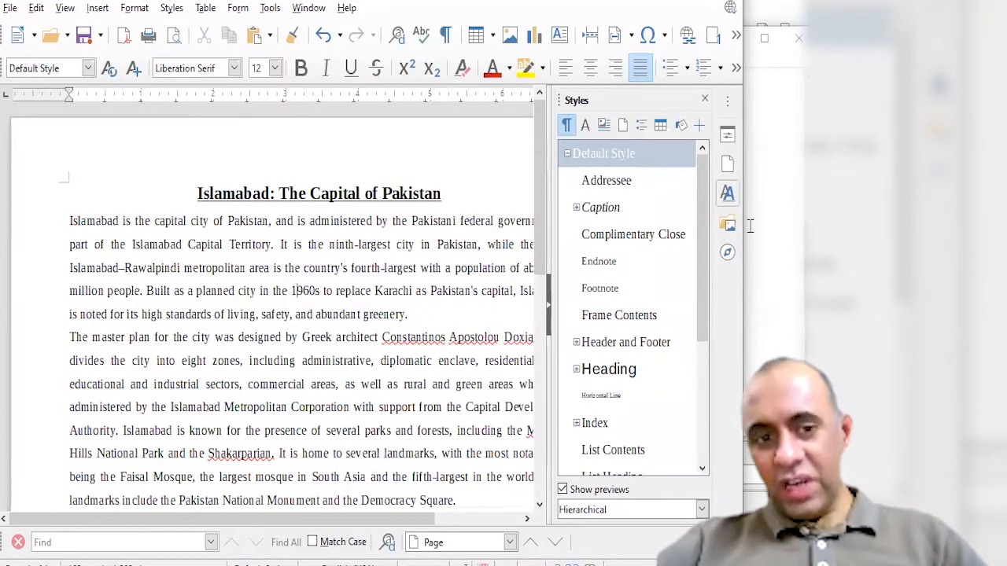
{"action": "left_click_drag", "start_coordinate": [276, 230], "coordinate": [284, 313]}
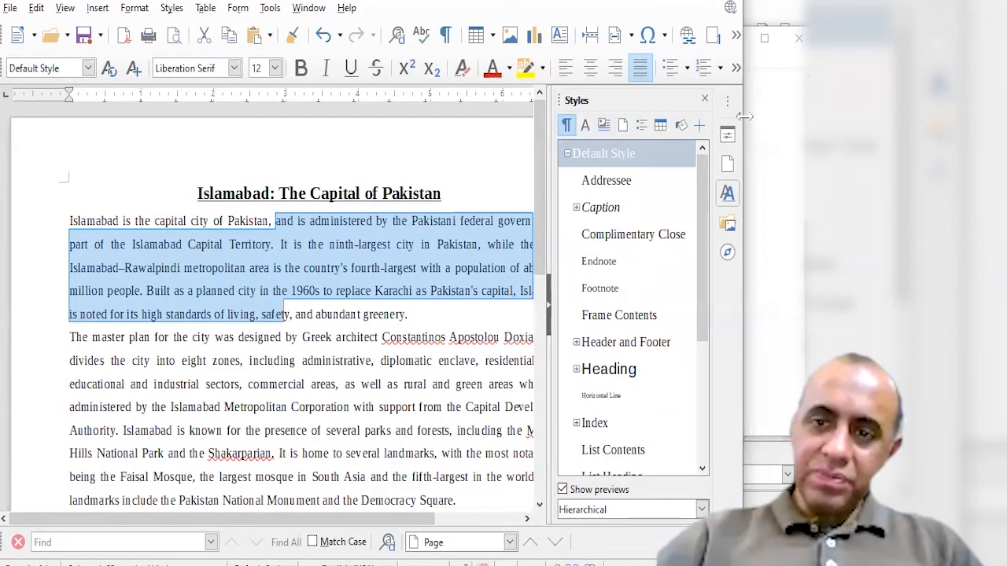
Step: Widen the document window and highlight the text across the boundary between the two body paragraphs, then clear the selection
{"action": "left_click_drag", "start_coordinate": [743, 117], "coordinate": [804, 118]}
{"action": "scroll", "coordinate": [299, 244], "scroll_direction": "down", "scroll_amount": 1}
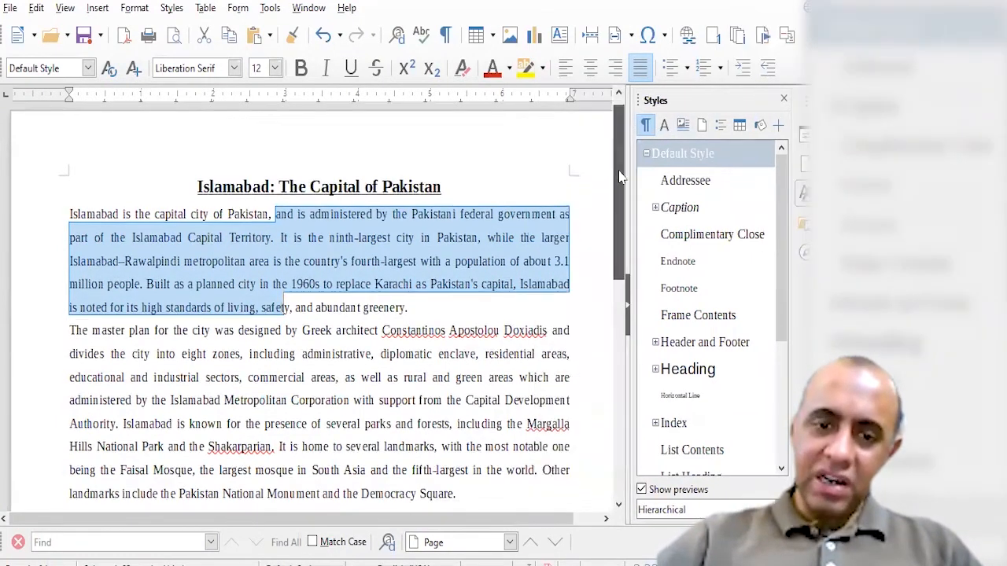
{"action": "left_click", "coordinate": [299, 244]}
{"action": "left_click_drag", "start_coordinate": [409, 274], "coordinate": [367, 314]}
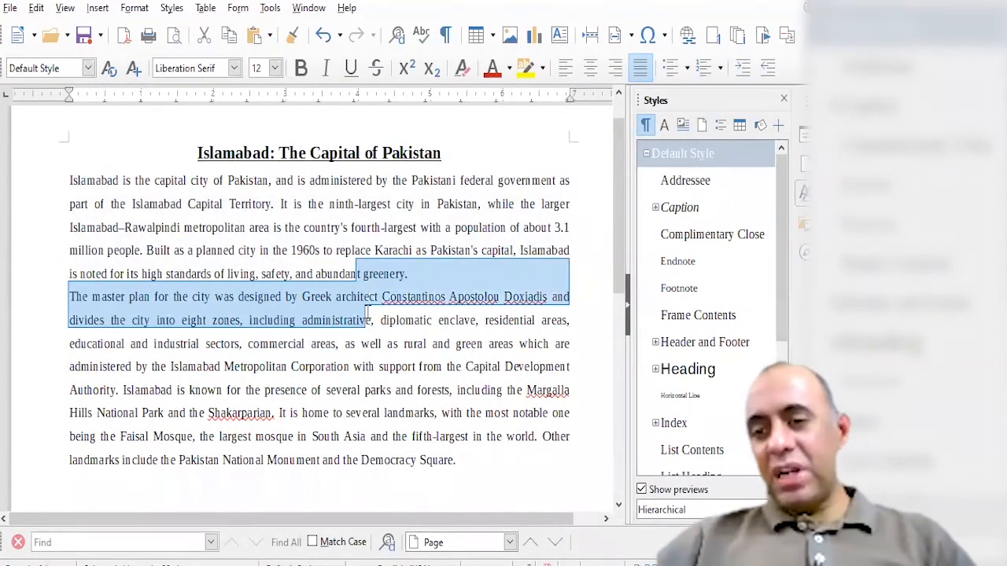
{"action": "left_click", "coordinate": [367, 314]}
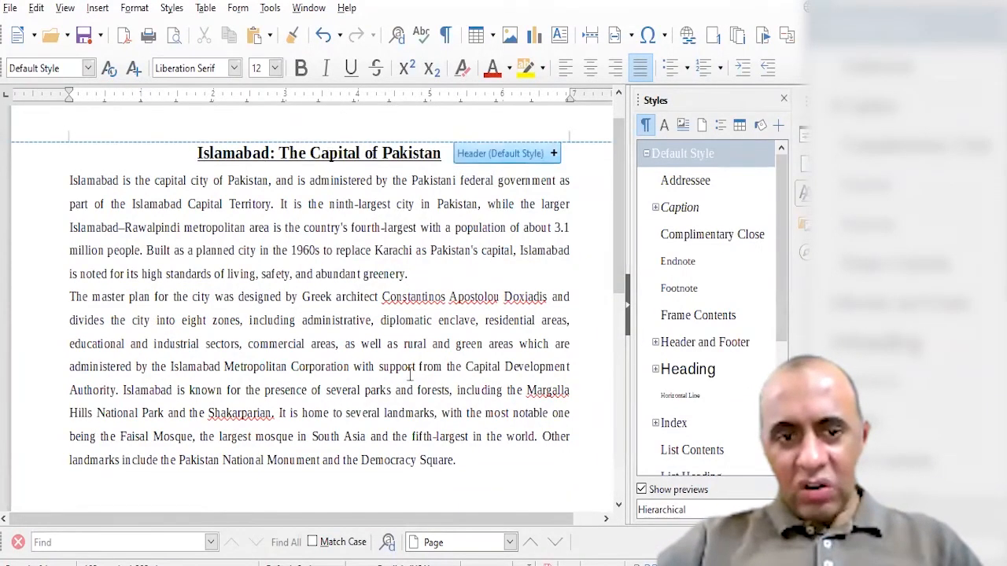
Step: Set the spacing below paragraph to 0.30" for the title and both body paragraphs
{"action": "left_click_drag", "start_coordinate": [320, 153], "coordinate": [364, 477]}
{"action": "left_click", "coordinate": [138, 8]}
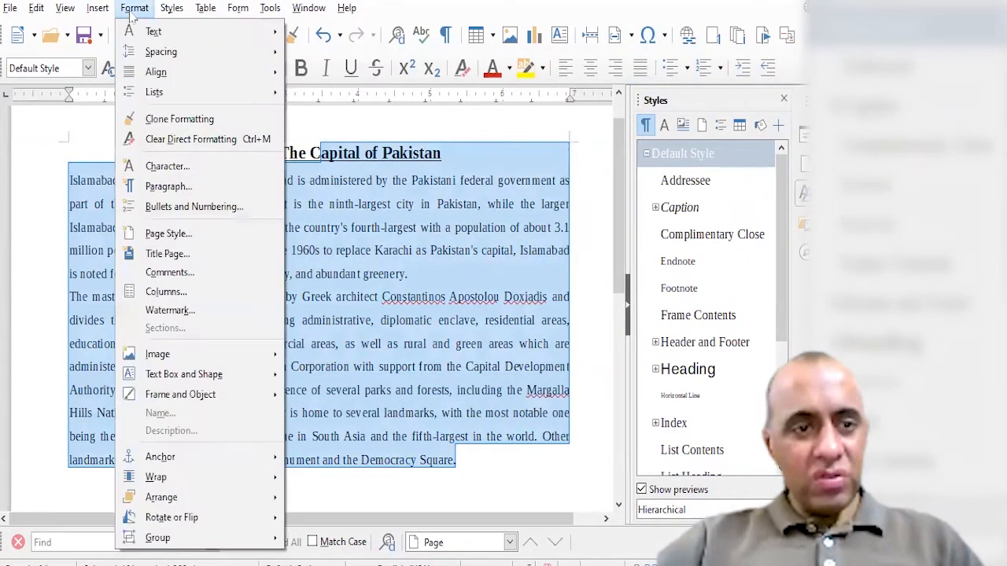
{"action": "left_click", "coordinate": [189, 186]}
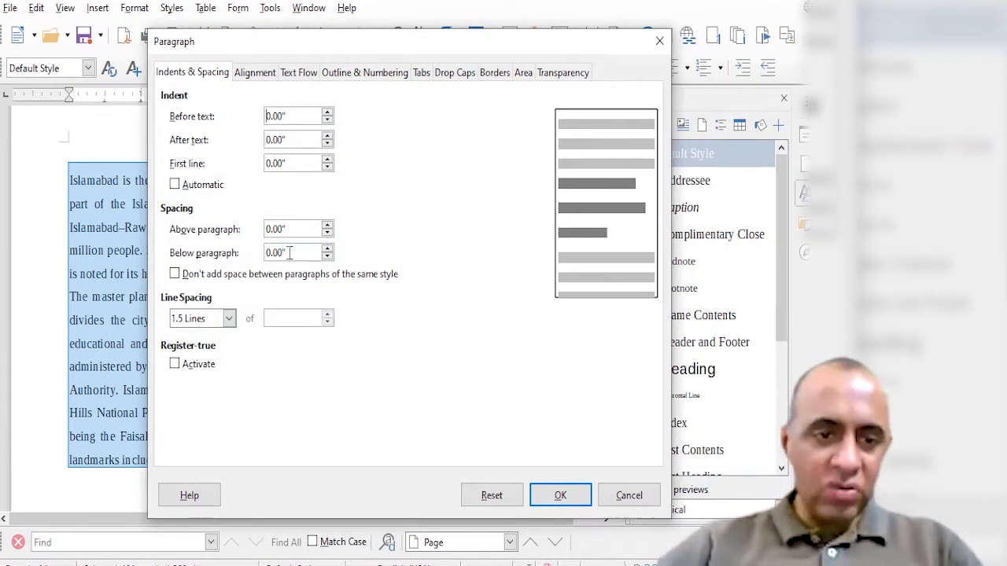
{"action": "left_click", "coordinate": [290, 252]}
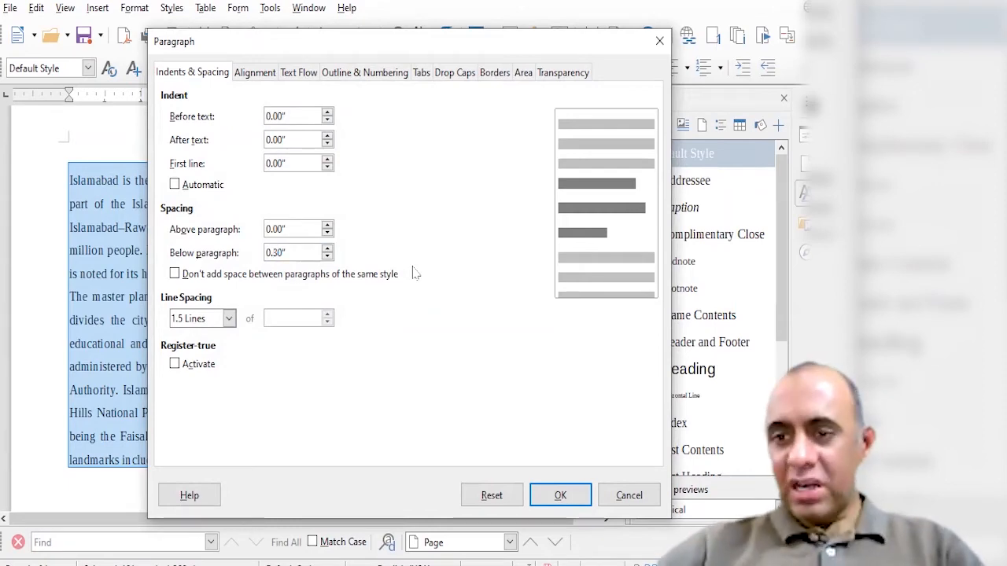
{"action": "left_click", "coordinate": [558, 494]}
Step: Highlight the end of the title and part of the first body paragraph to examine the spacing between them
{"action": "left_click_drag", "start_coordinate": [619, 240], "coordinate": [618, 162]}
{"action": "left_click", "coordinate": [495, 260]}
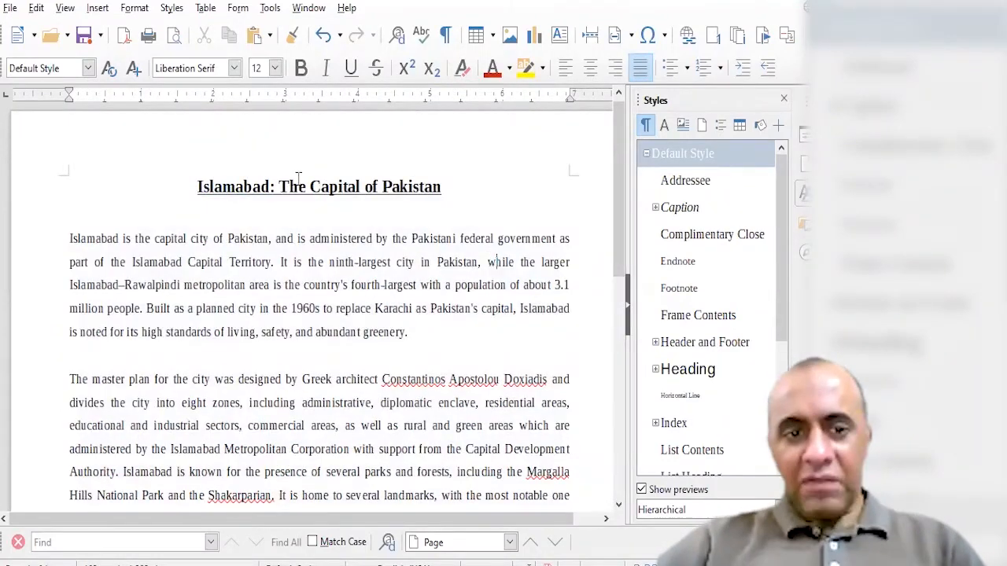
{"action": "left_click_drag", "start_coordinate": [298, 176], "coordinate": [443, 189]}
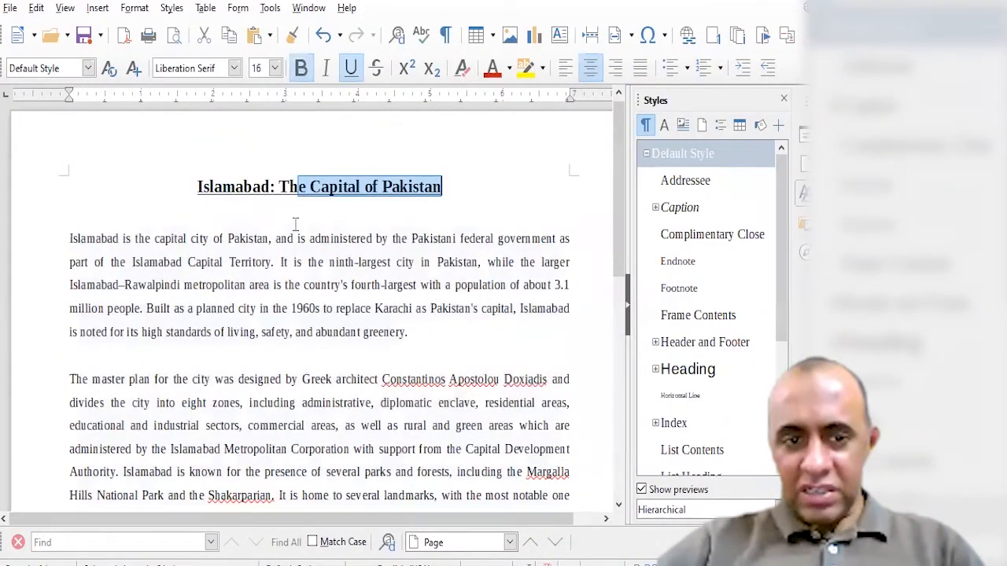
{"action": "left_click_drag", "start_coordinate": [283, 262], "coordinate": [350, 333]}
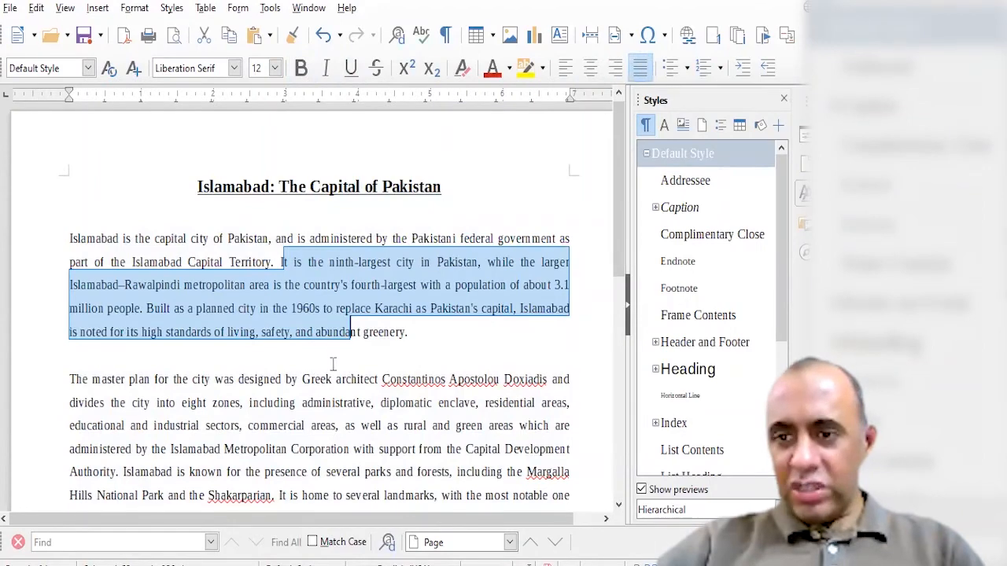
Step: Start a new paragraph after "Democracy Square." and fill it with random test characters
{"action": "scroll", "coordinate": [332, 364], "scroll_direction": "down", "scroll_amount": 3}
{"action": "left_click", "coordinate": [457, 356]}
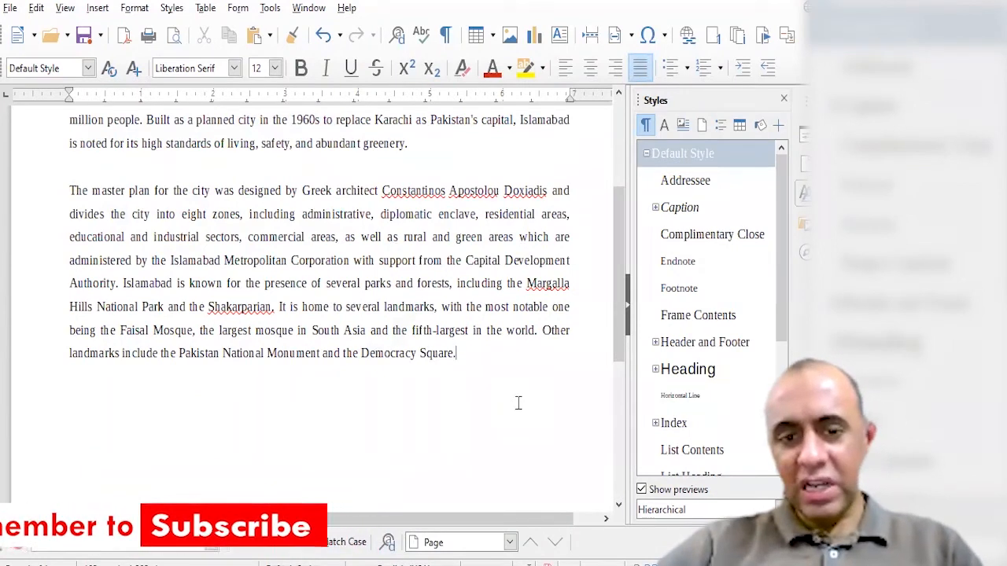
{"action": "key", "text": "Return"}
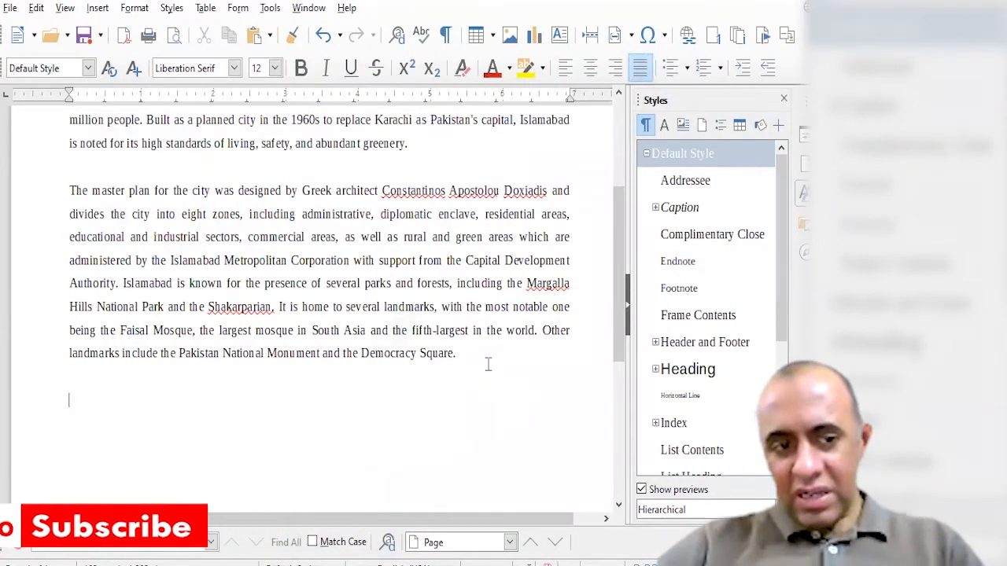
{"action": "type", "text": "Dwlrkjwe;krjwe;rkwe;lrkwe;l"}
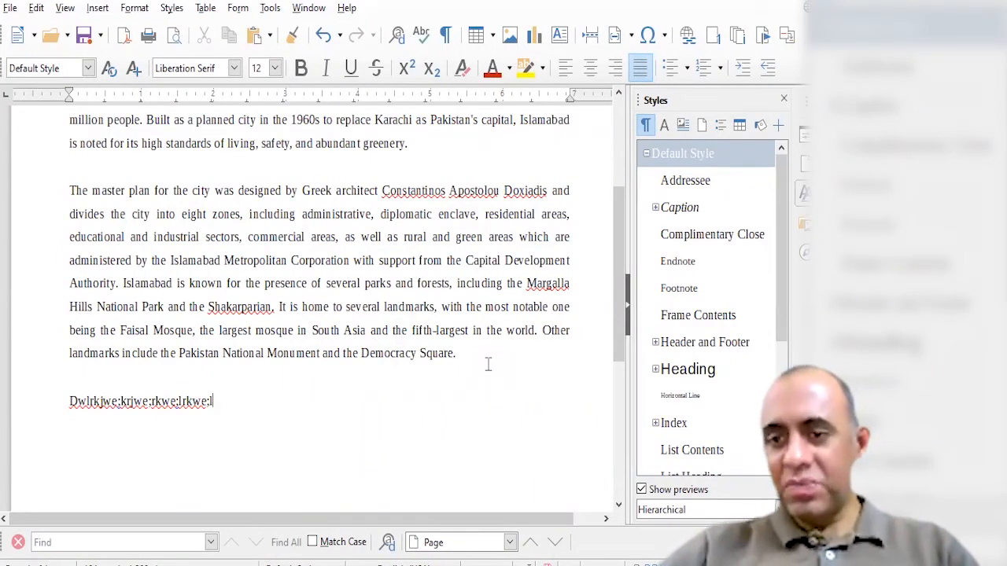
Step: Delete the random test text and its empty paragraph at the end of the document
{"action": "key", "text": "shift+Home"}
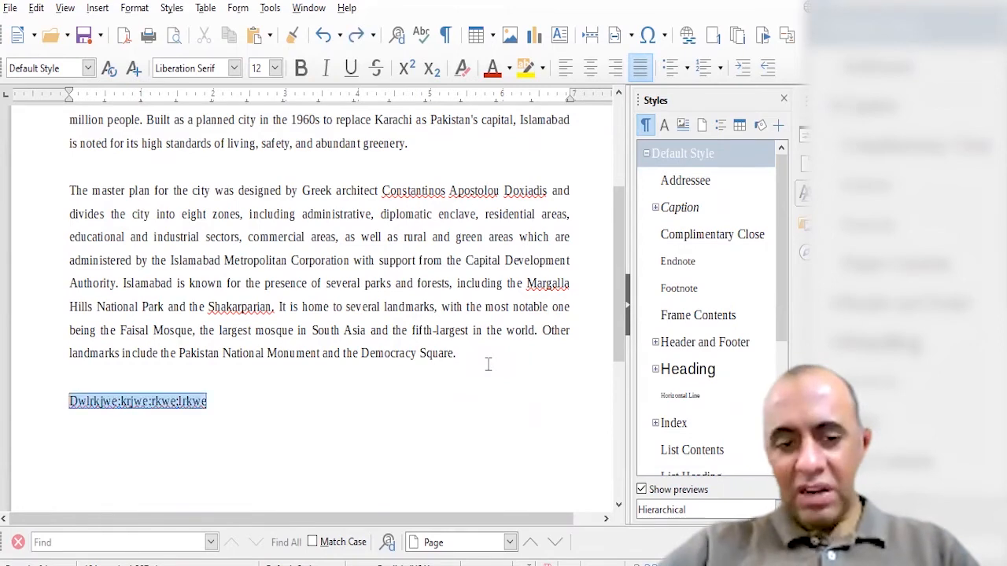
{"action": "key", "text": "BackSpace"}
{"action": "key", "text": "BackSpace"}
Step: Highlight the opening words of the first body paragraph, and set that paragraph's first-line indent to 0.22"
{"action": "left_click_drag", "start_coordinate": [627, 328], "coordinate": [616, 256]}
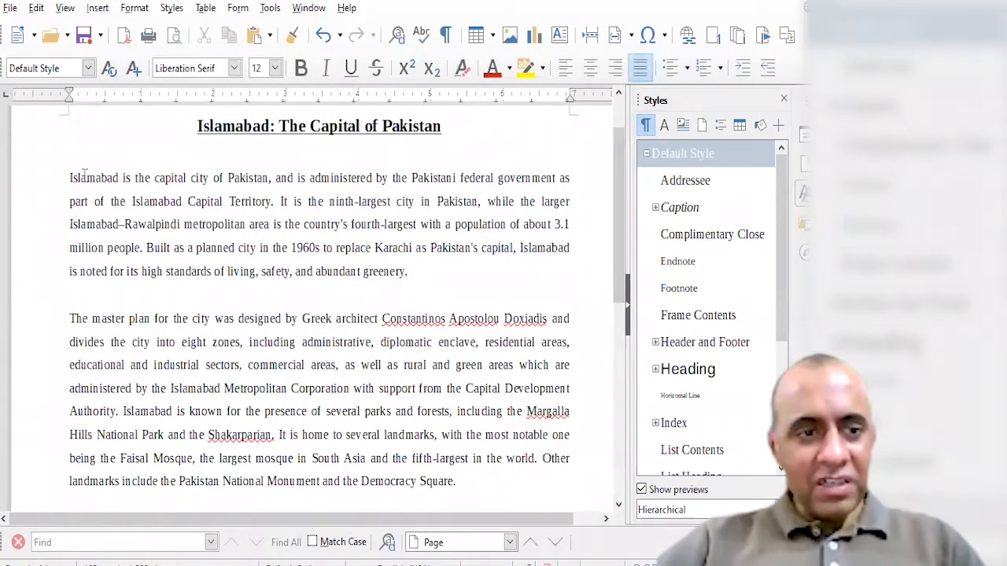
{"action": "left_click_drag", "start_coordinate": [70, 178], "coordinate": [138, 178]}
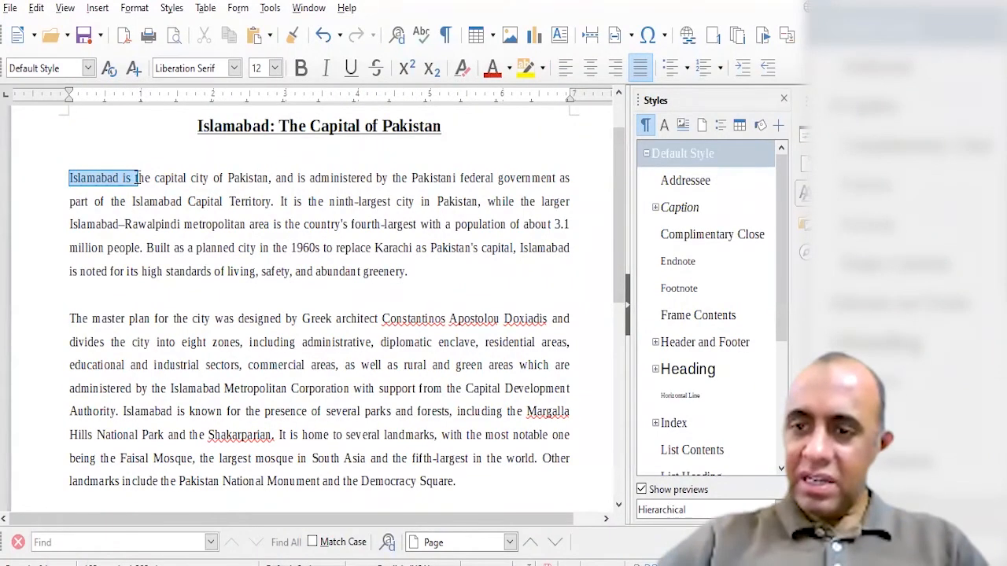
{"action": "left_click_drag", "start_coordinate": [137, 178], "coordinate": [136, 178]}
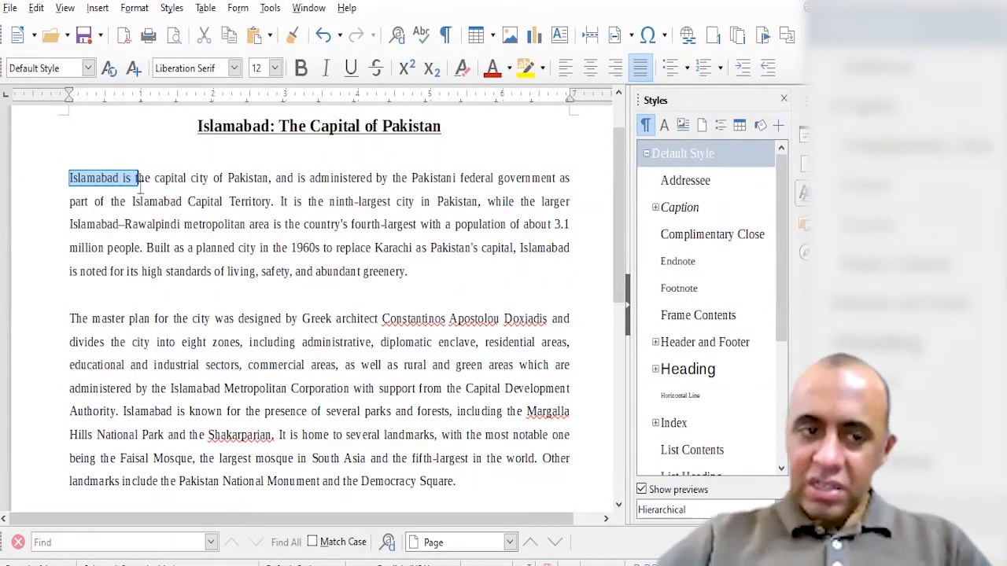
{"action": "left_click", "coordinate": [156, 224]}
{"action": "left_click", "coordinate": [134, 8]}
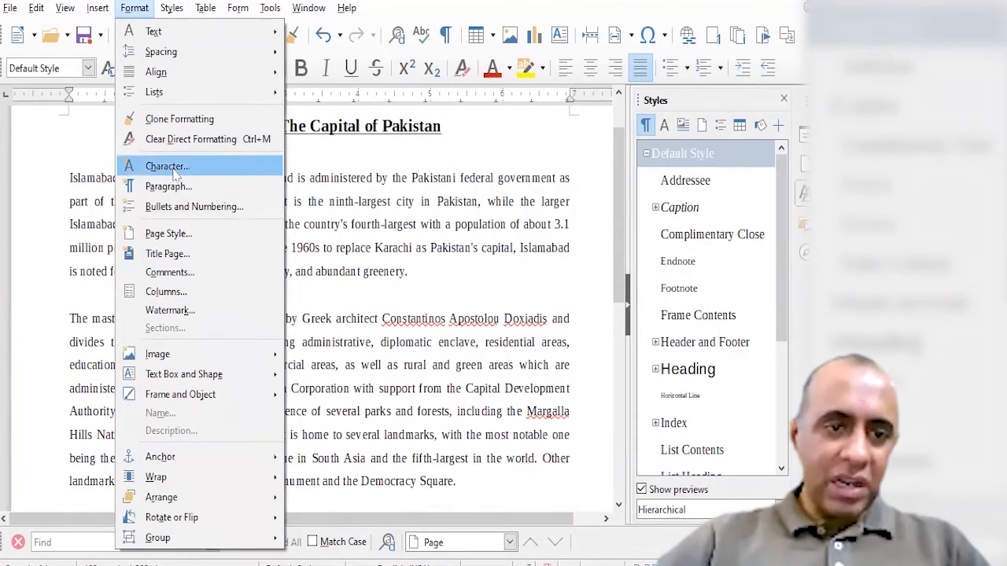
{"action": "left_click", "coordinate": [199, 187]}
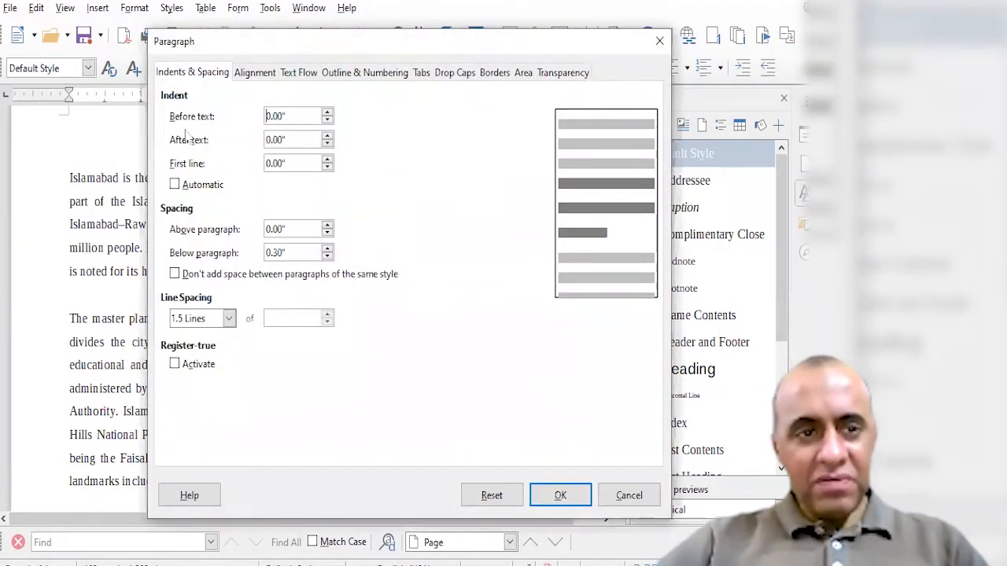
{"action": "left_click", "coordinate": [327, 161]}
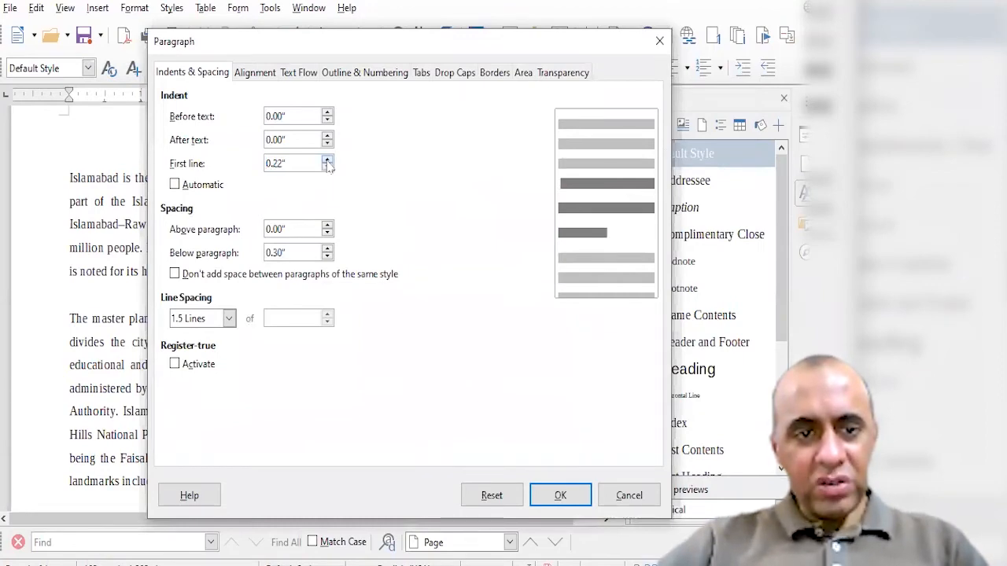
{"action": "key", "text": "Return"}
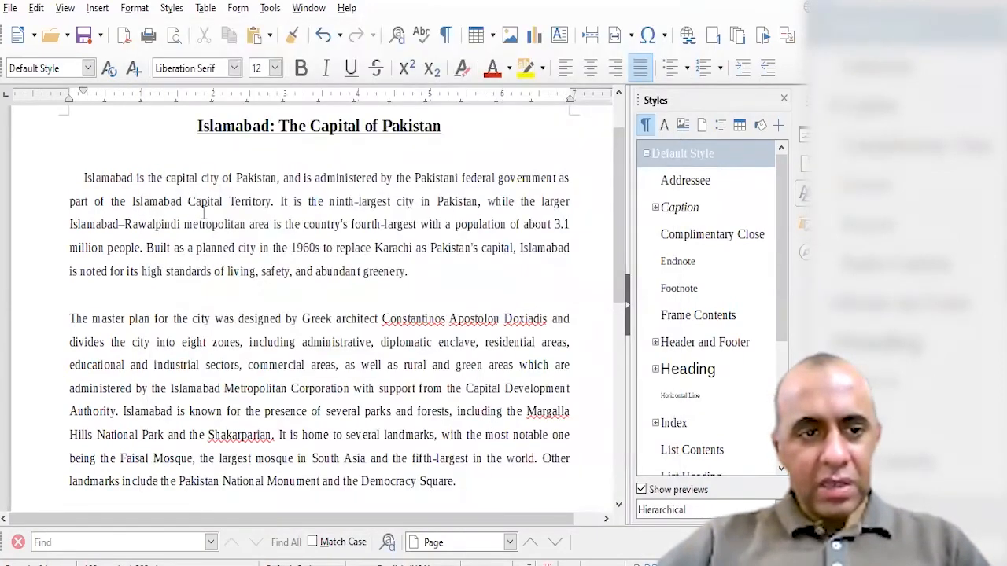
Step: Set the first-line indent of the first body paragraph to about 0.5"
{"action": "left_click", "coordinate": [135, 8]}
{"action": "left_click", "coordinate": [179, 187]}
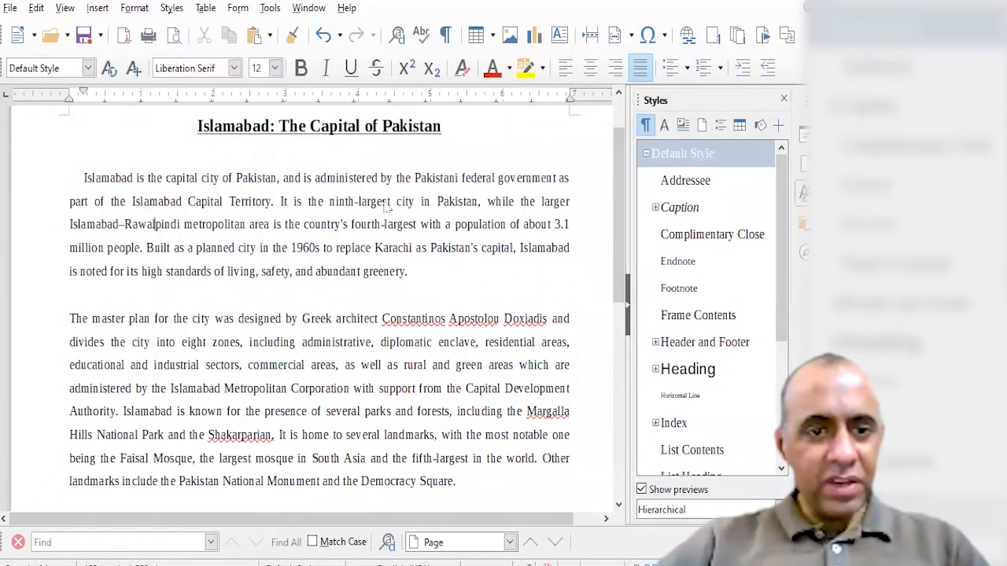
{"action": "left_click", "coordinate": [328, 160]}
{"action": "left_click", "coordinate": [328, 160]}
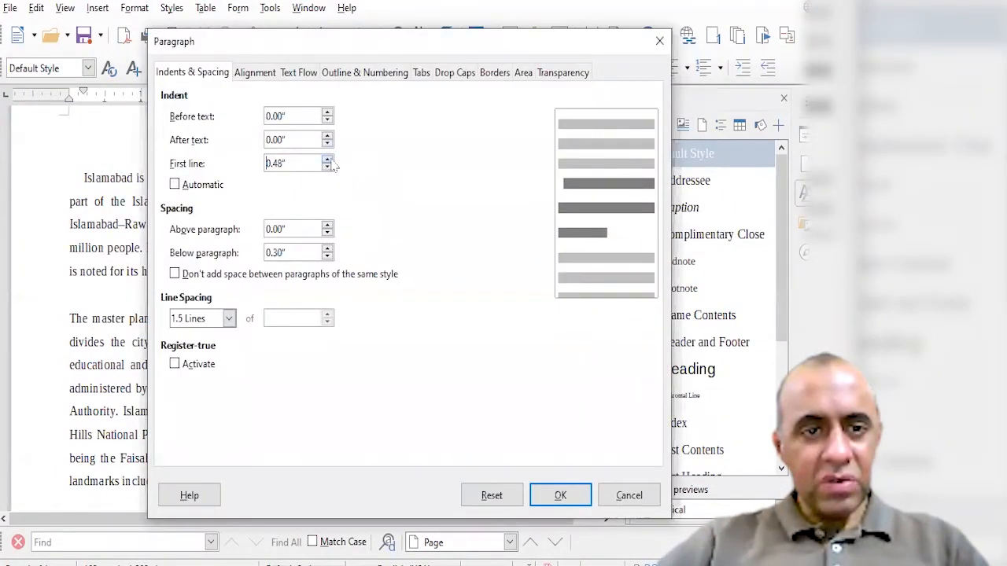
{"action": "left_click", "coordinate": [574, 495]}
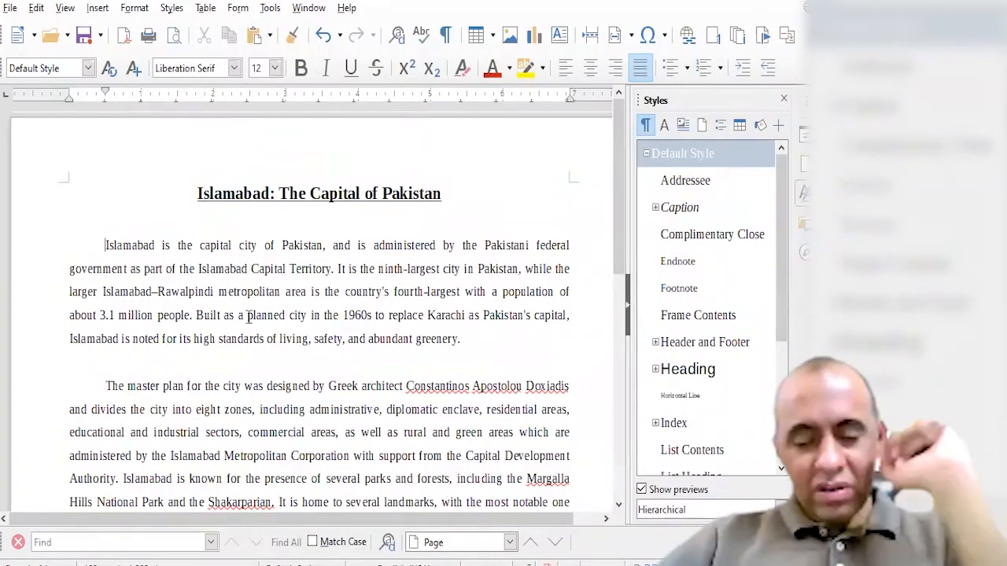
Step: Try undoing, redoing and removing the first body paragraph's first-line indent, and undo the removal
{"action": "key", "text": "ctrl+z"}
{"action": "key", "text": "ctrl+y"}
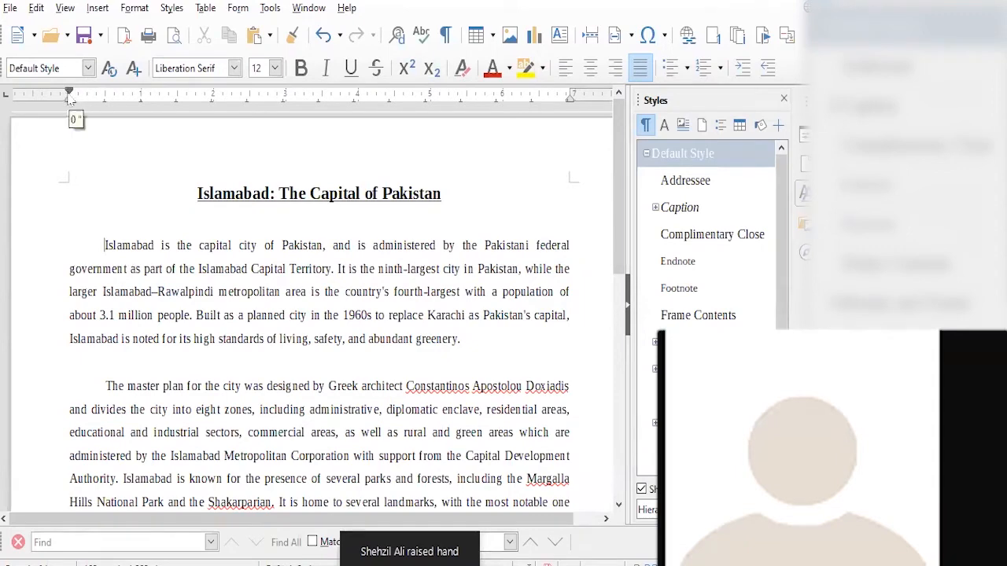
{"action": "key", "text": "BackSpace"}
{"action": "key", "text": "ctrl+z"}
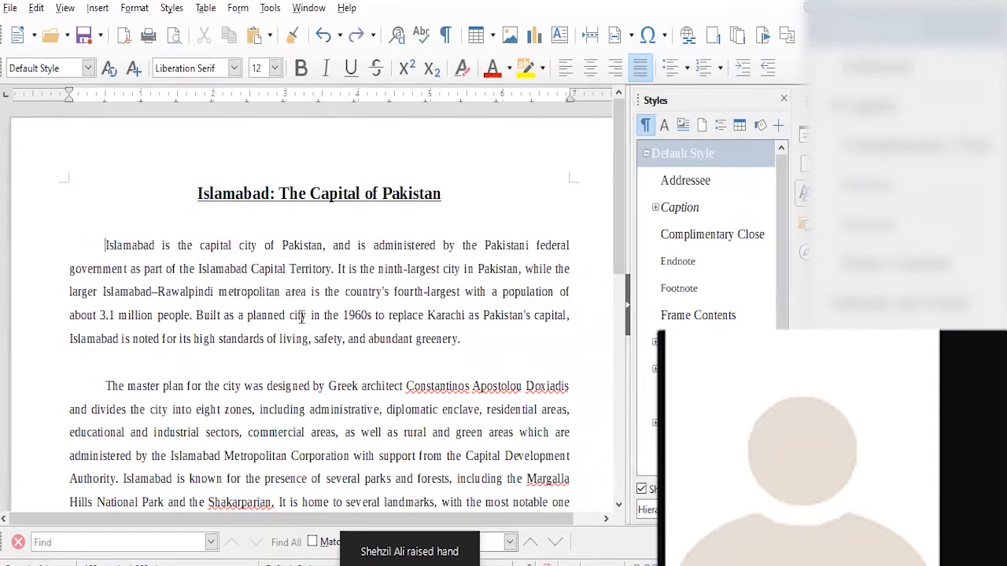
Step: Remove the first-line indent of the paragraph starting "The master plan", and undo the removal
{"action": "key", "text": "Down"}
{"action": "key", "text": "Down"}
{"action": "key", "text": "Down"}
{"action": "key", "text": "Down"}
{"action": "key", "text": "Down"}
{"action": "key", "text": "Down"}
{"action": "key", "text": "BackSpace"}
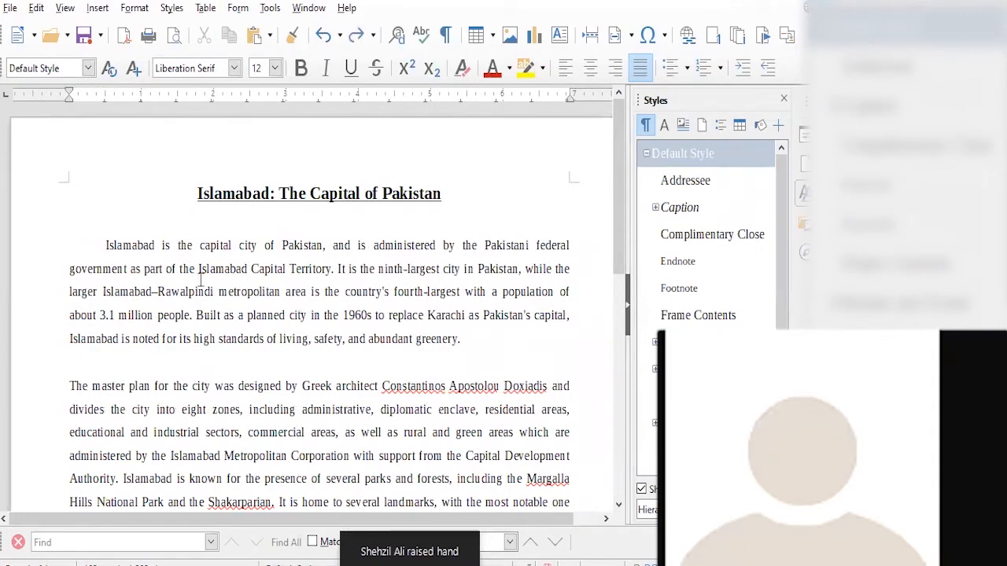
{"action": "key", "text": "ctrl+z"}
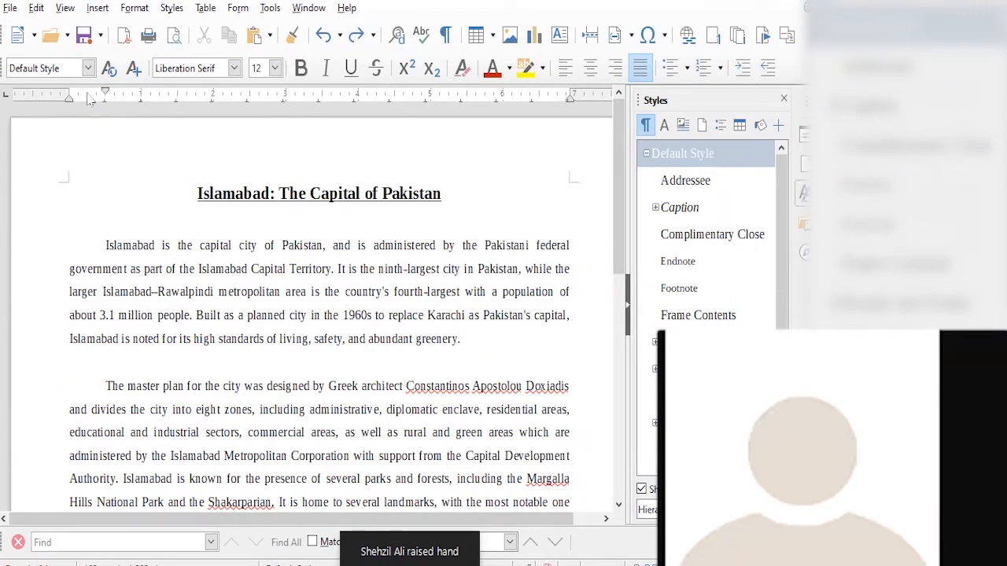
Step: Set the first body paragraph's first-line indent to 0" and insert a tab before its first word instead
{"action": "left_click", "coordinate": [443, 299]}
{"action": "left_click_drag", "start_coordinate": [105, 94], "coordinate": [70, 93]}
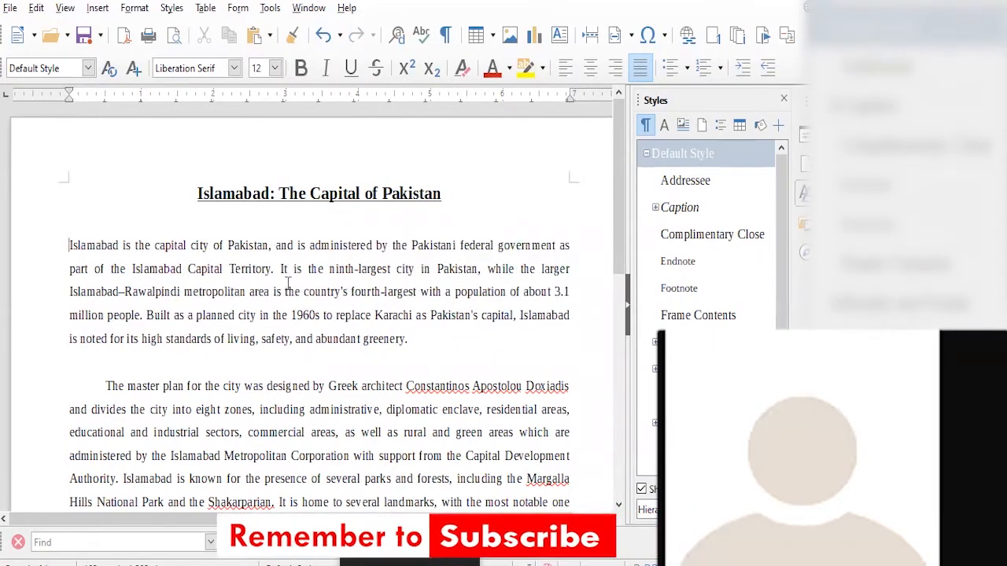
{"action": "key", "text": "ctrl+z"}
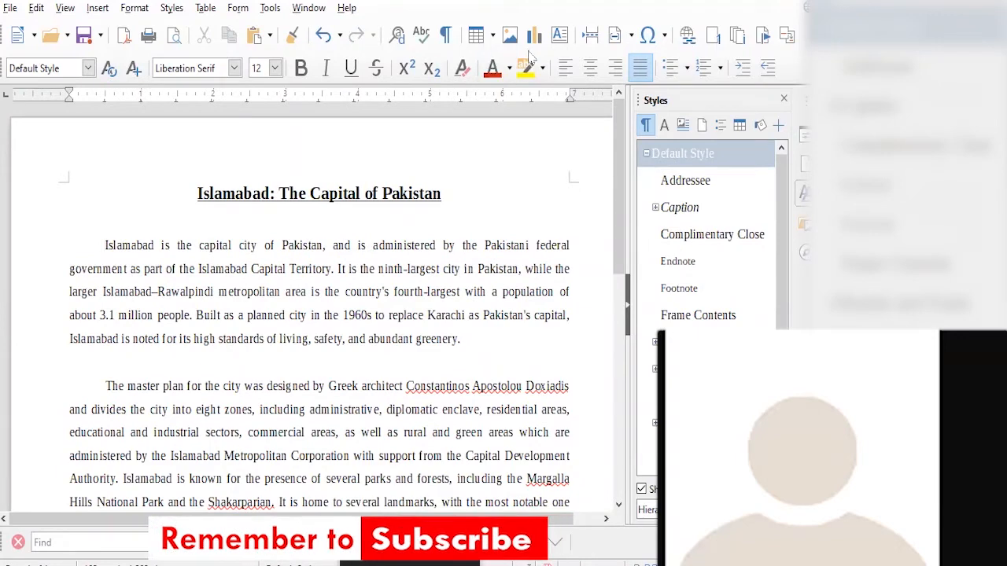
Step: With formatting marks shown, set the first body paragraph's first-line indent to about 0.5" and delete its leading tab character
{"action": "left_click", "coordinate": [446, 35]}
{"action": "double_click", "coordinate": [83, 245]}
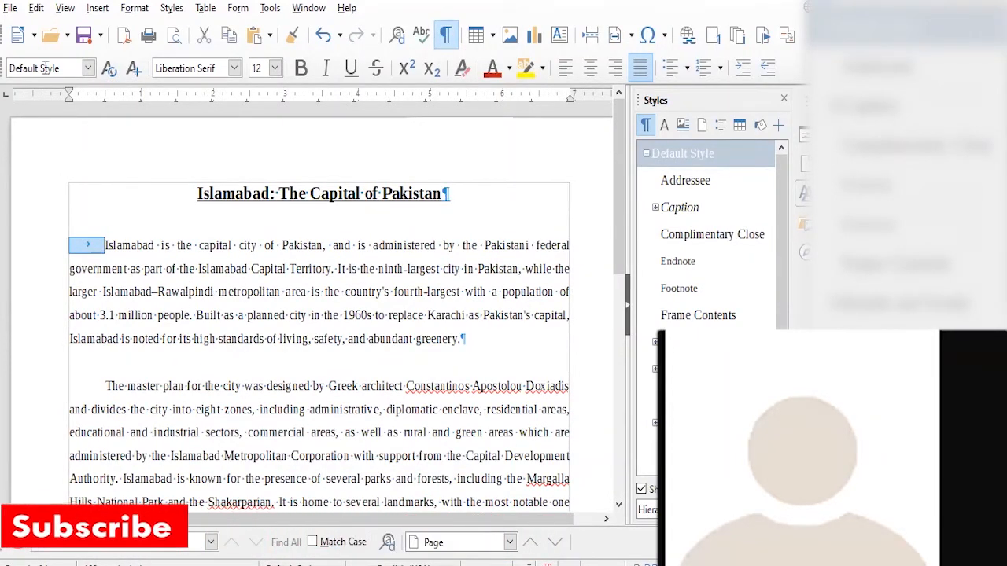
{"action": "left_click_drag", "start_coordinate": [70, 92], "coordinate": [105, 93]}
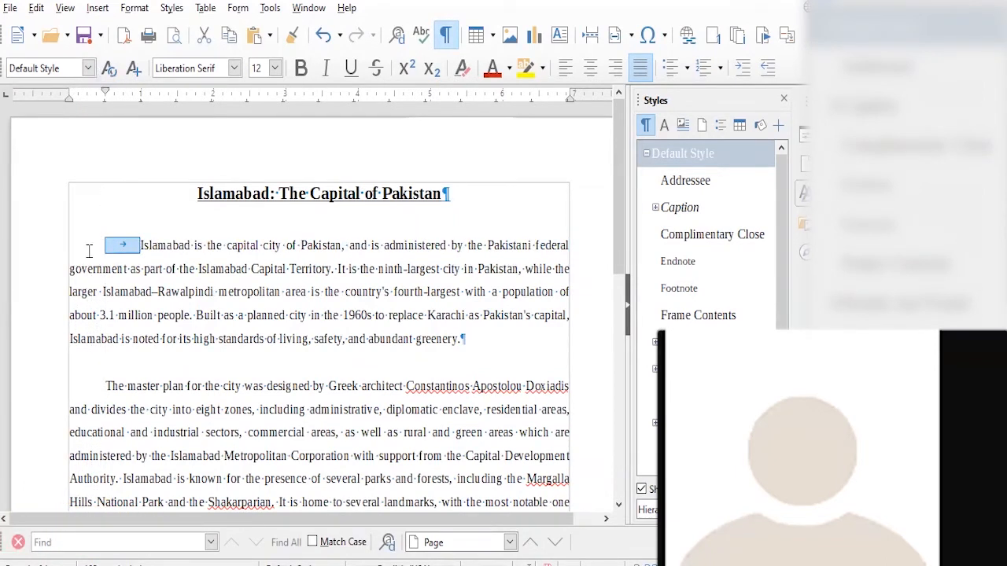
{"action": "key", "text": "Right"}
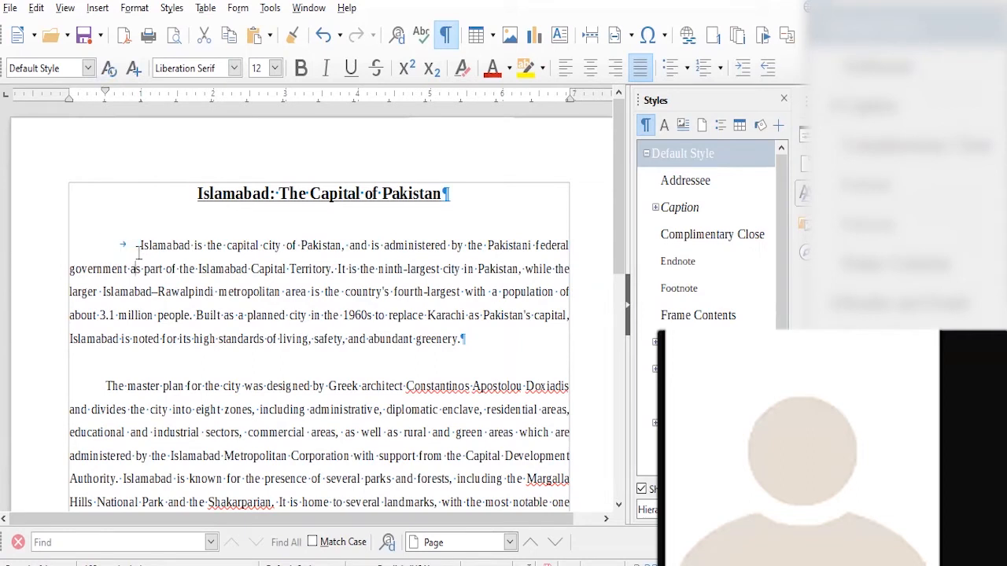
{"action": "key", "text": "BackSpace"}
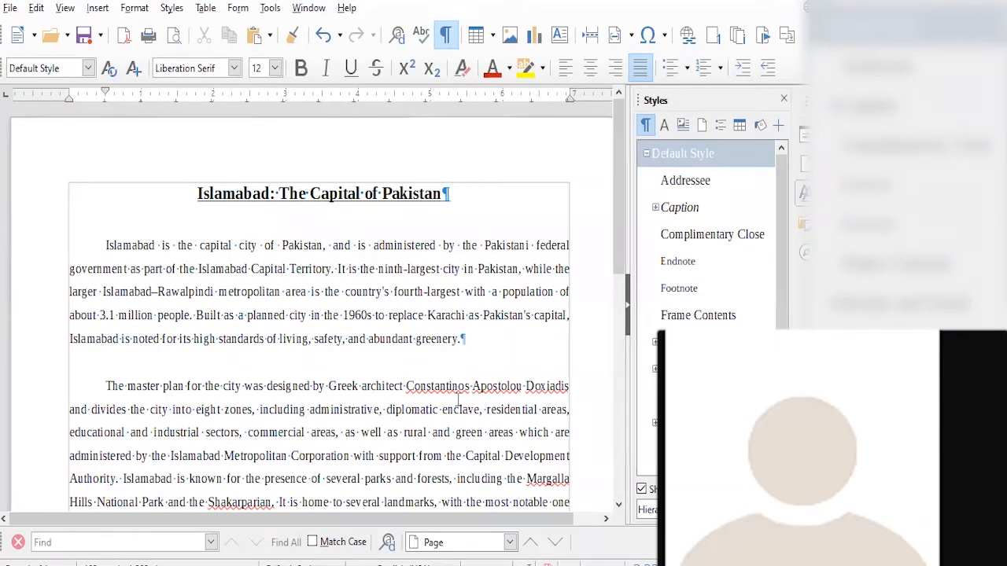
Step: Highlight parts of the first body paragraph, and hide the formatting marks
{"action": "key", "text": "alt+Tab"}
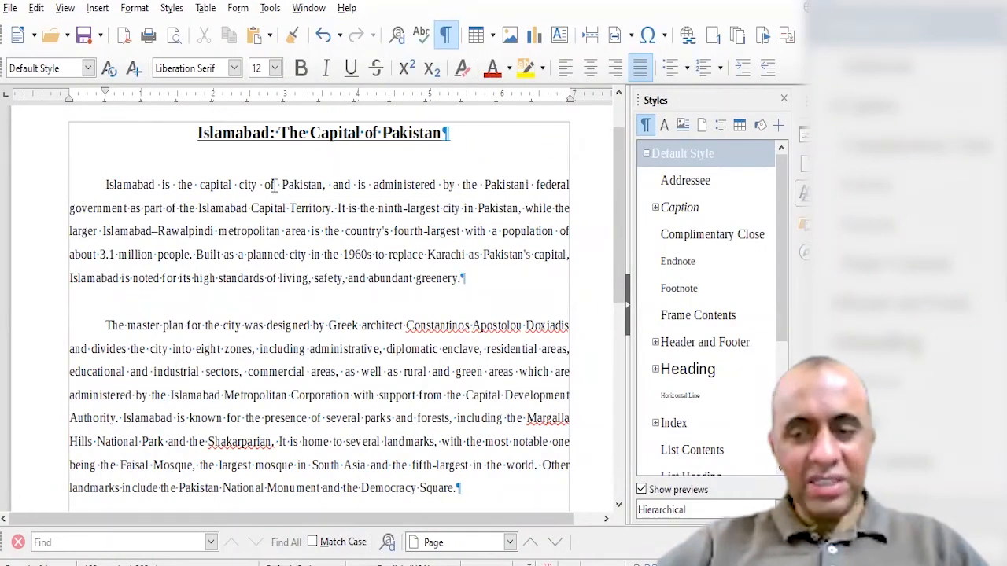
{"action": "left_click_drag", "start_coordinate": [113, 185], "coordinate": [451, 250]}
{"action": "left_click", "coordinate": [398, 213]}
{"action": "left_click_drag", "start_coordinate": [302, 208], "coordinate": [331, 207]}
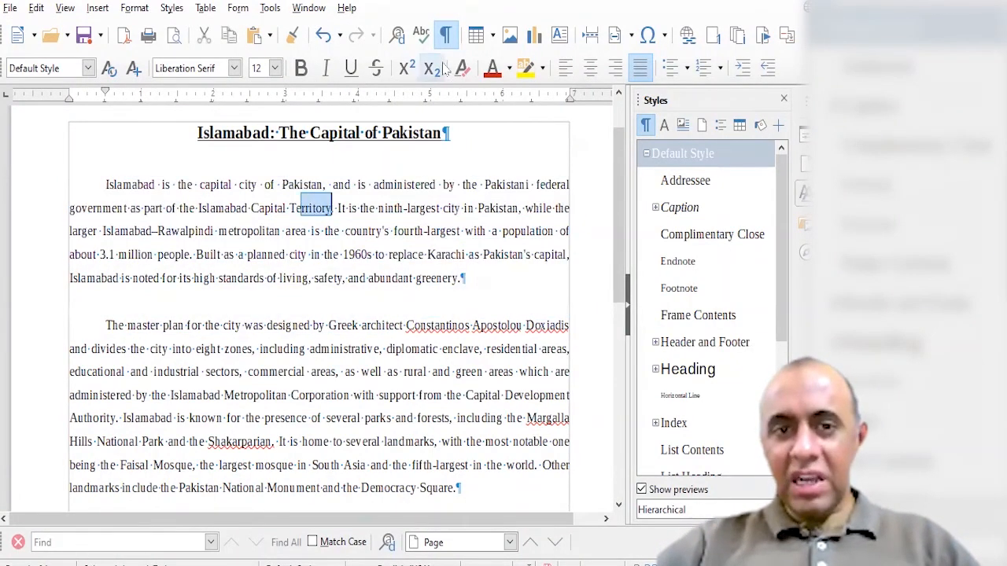
{"action": "left_click", "coordinate": [445, 34]}
{"action": "left_click", "coordinate": [315, 209]}
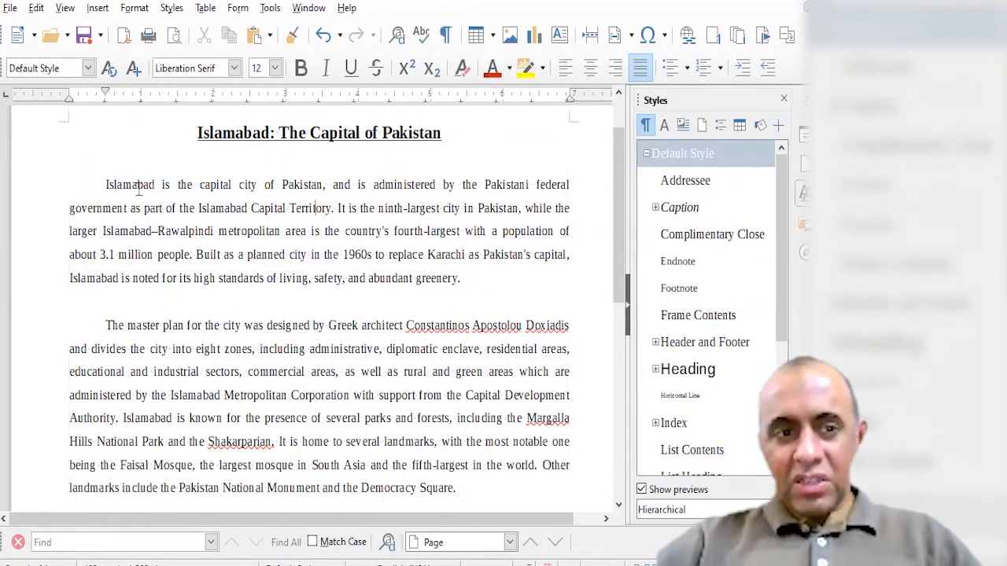
Step: Select the title "Islamabad: The Capital of Pakistan" and raise its character spacing to 1.5 pt in the character formatting settings
{"action": "left_click_drag", "start_coordinate": [196, 133], "coordinate": [455, 132]}
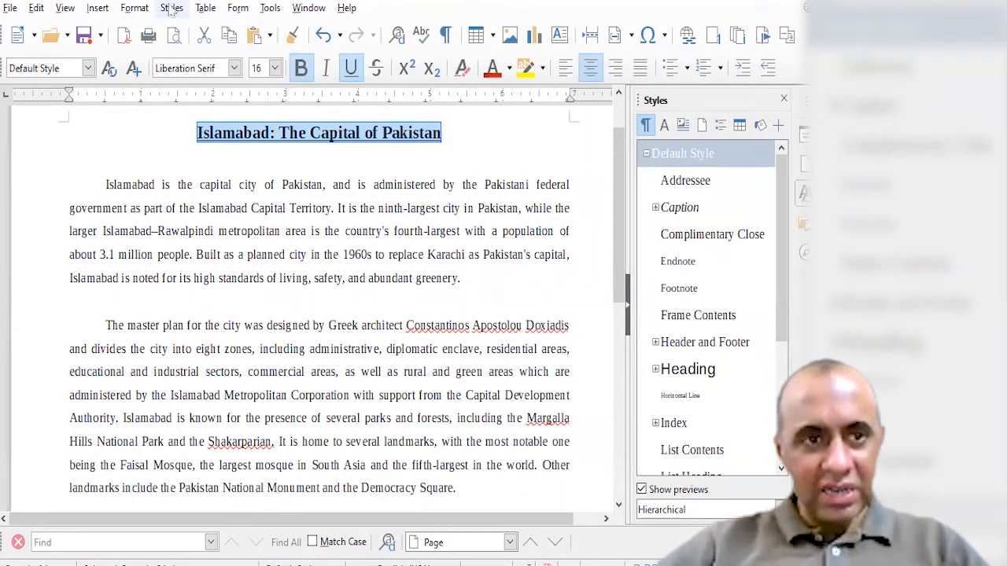
{"action": "left_click", "coordinate": [134, 7]}
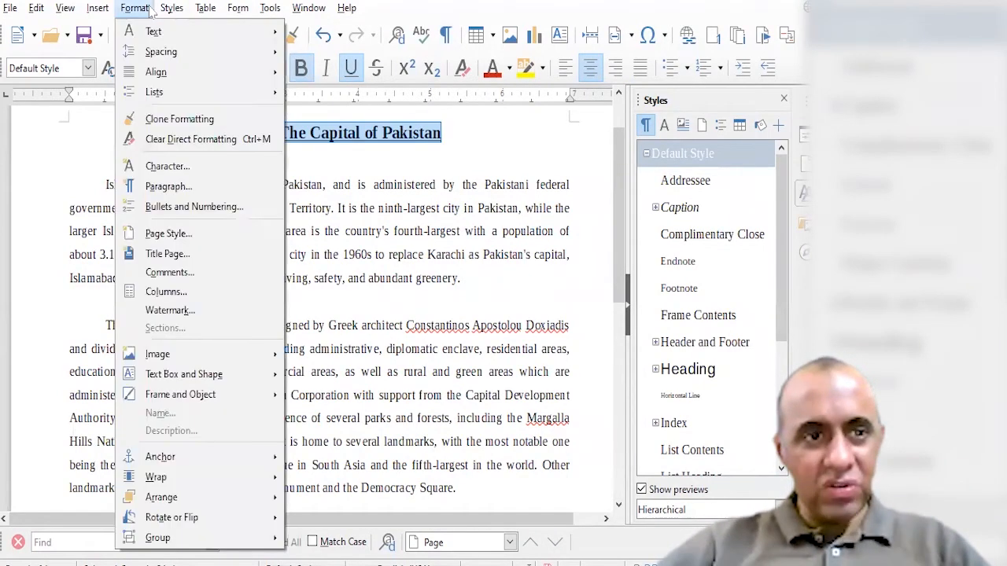
{"action": "left_click", "coordinate": [167, 166]}
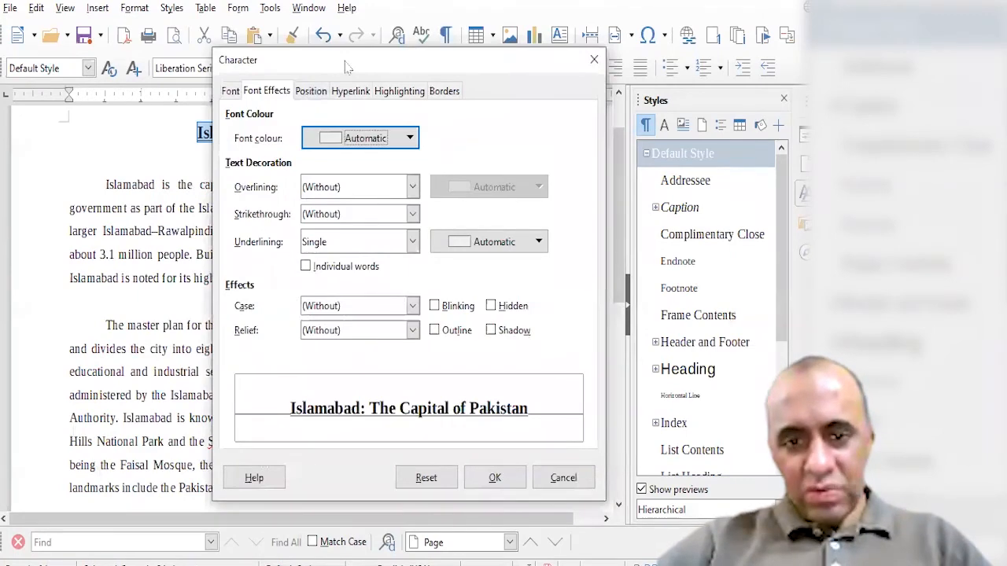
{"action": "left_click_drag", "start_coordinate": [347, 67], "coordinate": [425, 22]}
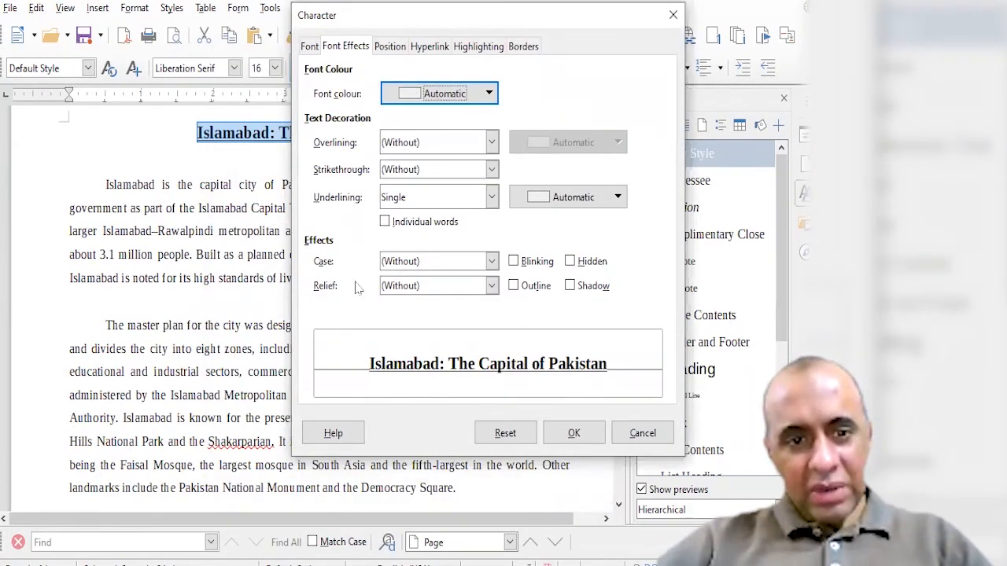
{"action": "left_click", "coordinate": [391, 47]}
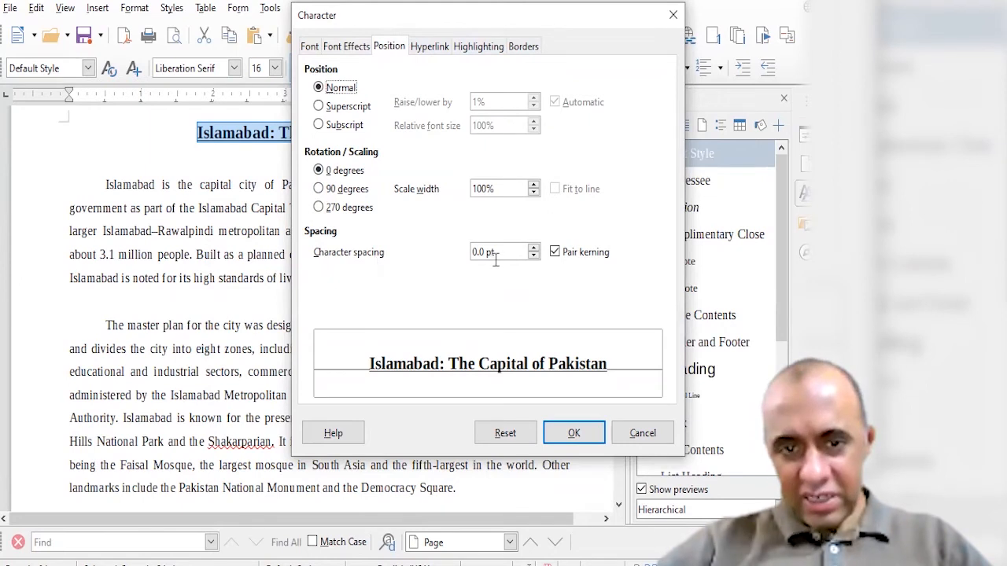
{"action": "left_click", "coordinate": [554, 251]}
{"action": "left_click", "coordinate": [535, 248]}
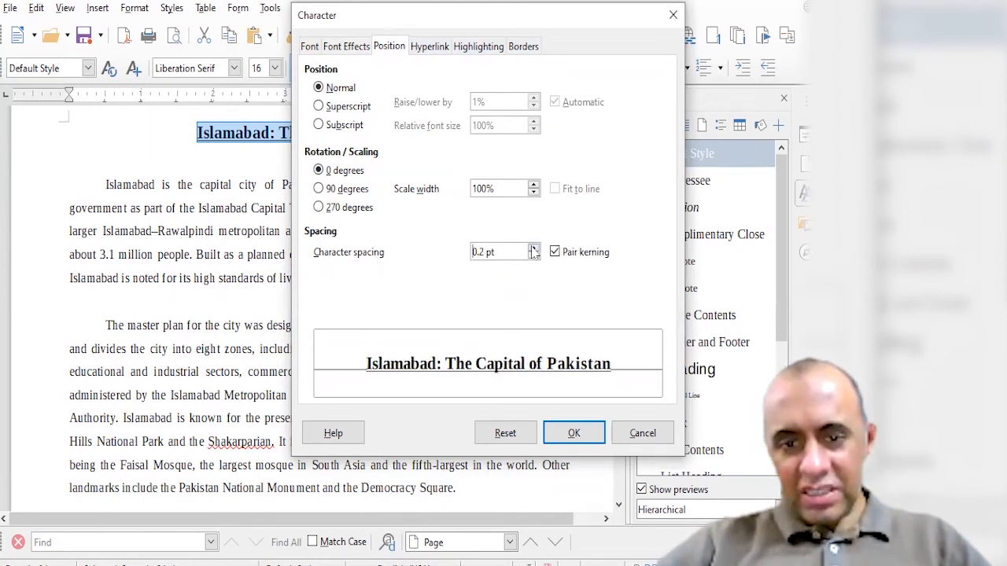
{"action": "left_click", "coordinate": [534, 248]}
{"action": "left_click", "coordinate": [535, 248]}
{"action": "left_click", "coordinate": [534, 248]}
{"action": "left_click", "coordinate": [534, 248]}
{"action": "left_click", "coordinate": [534, 248]}
{"action": "left_click", "coordinate": [534, 248]}
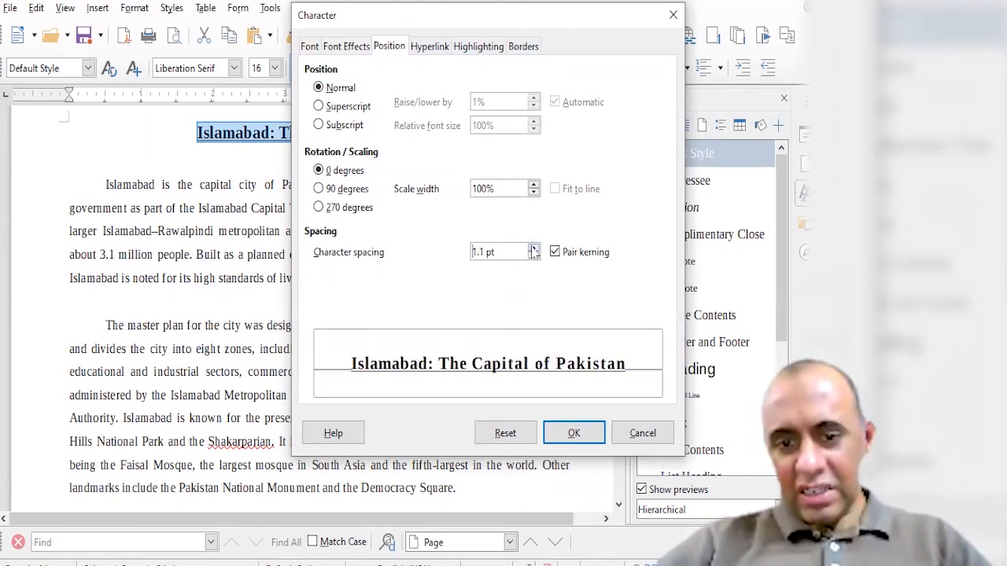
{"action": "left_click", "coordinate": [534, 247]}
{"action": "left_click", "coordinate": [535, 248]}
{"action": "left_click", "coordinate": [534, 248]}
{"action": "left_click", "coordinate": [535, 248]}
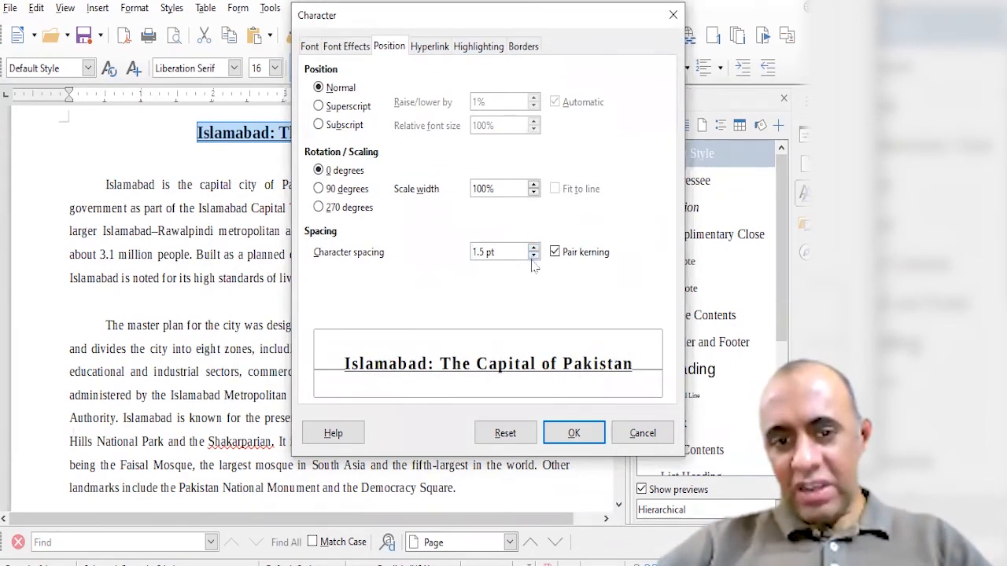
Step: Reduce the title's character spacing to 0.9 pt and apply the character formatting
{"action": "left_click", "coordinate": [534, 255]}
{"action": "left_click", "coordinate": [534, 256]}
{"action": "left_click", "coordinate": [534, 256]}
{"action": "left_click", "coordinate": [534, 256]}
{"action": "left_click", "coordinate": [534, 255]}
{"action": "left_click", "coordinate": [534, 256]}
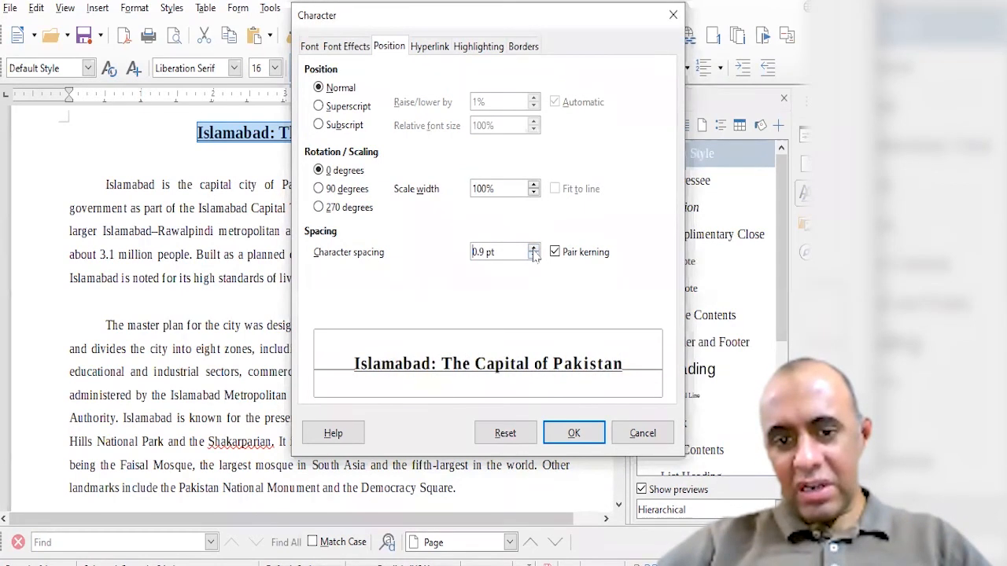
{"action": "left_click", "coordinate": [573, 433]}
{"action": "left_click", "coordinate": [577, 347]}
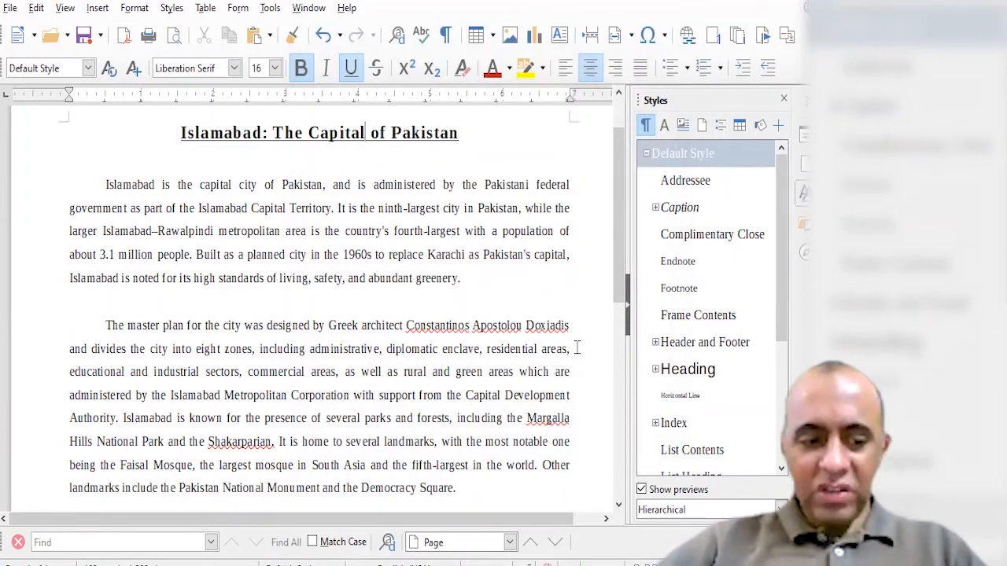
Step: Highlight the whole title line to examine its expanded character spacing
{"action": "key", "text": "Home"}
{"action": "key", "text": "shift+End"}
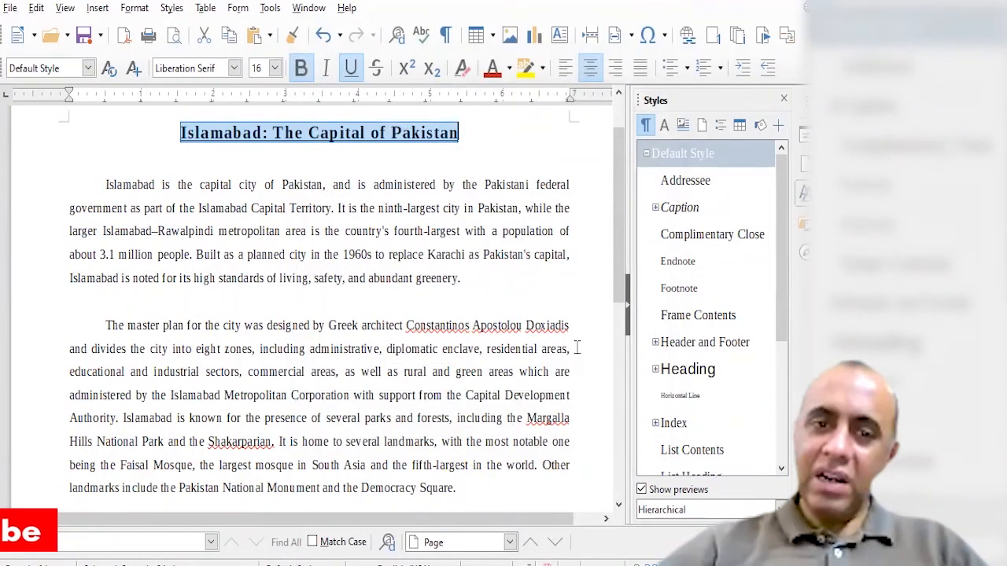
{"action": "left_click", "coordinate": [578, 347]}
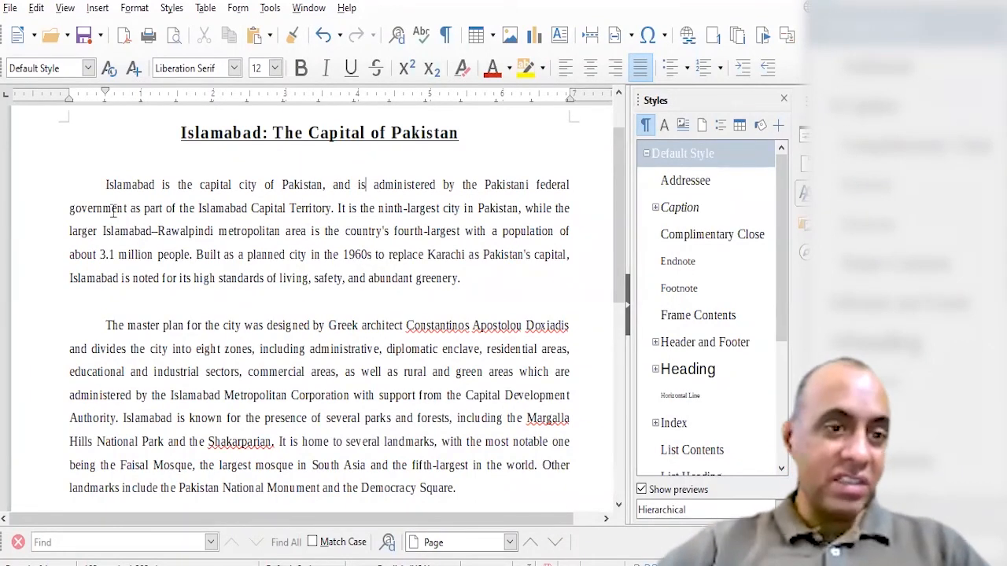
Step: Change the font of both body paragraphs to Calibri
{"action": "left_click_drag", "start_coordinate": [102, 185], "coordinate": [465, 487]}
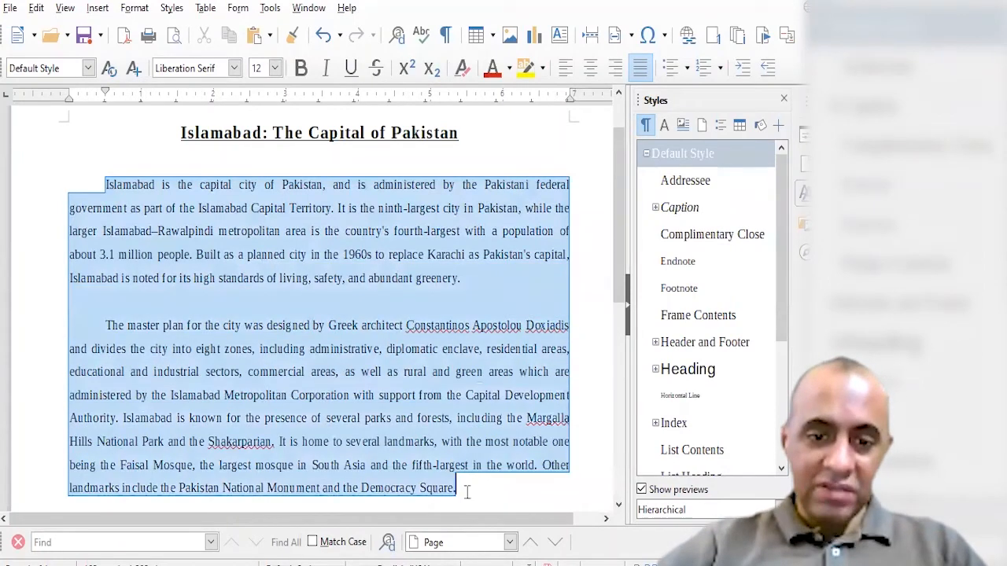
{"action": "left_click", "coordinate": [233, 68]}
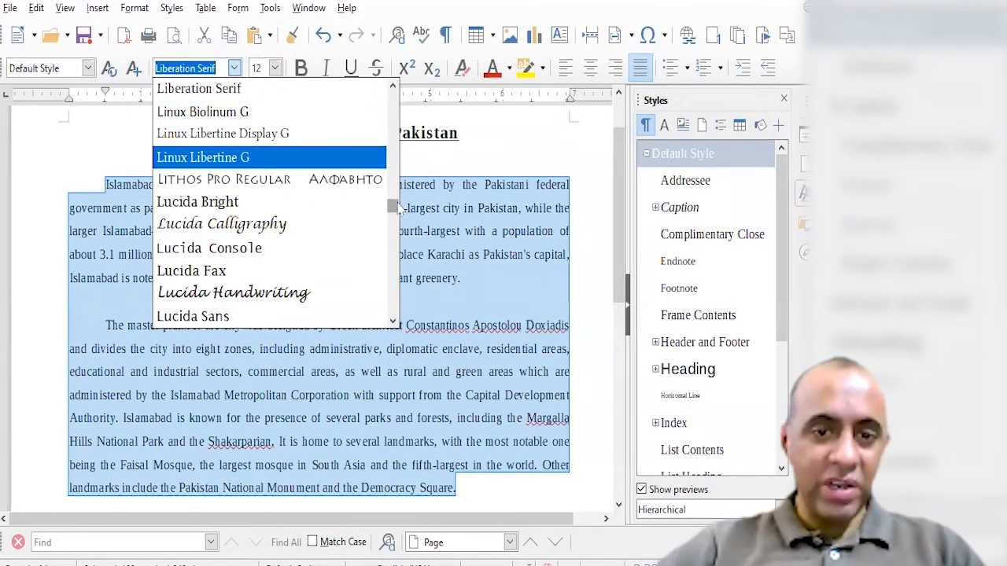
{"action": "left_click_drag", "start_coordinate": [392, 183], "coordinate": [394, 128]}
{"action": "left_click", "coordinate": [189, 247]}
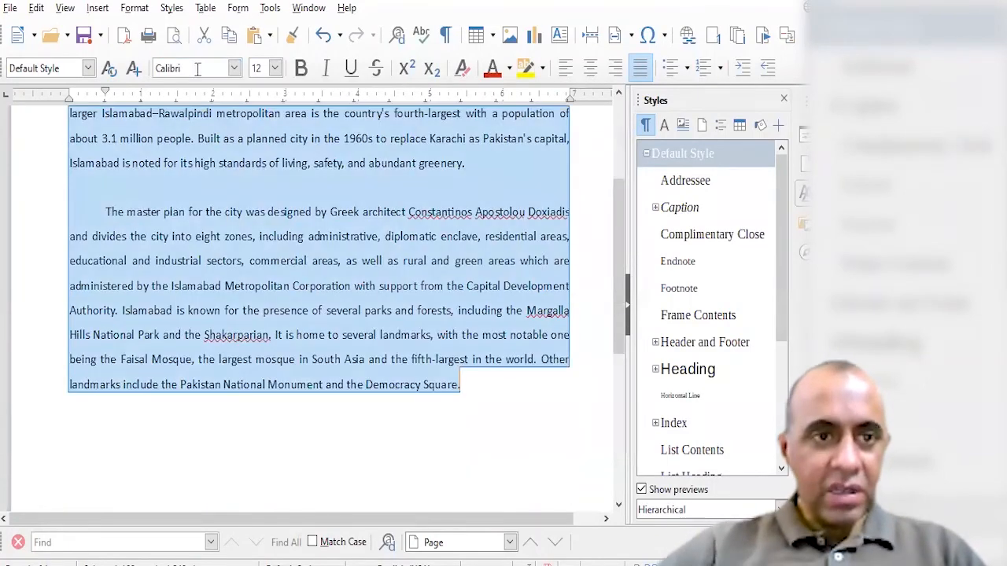
{"action": "left_click", "coordinate": [449, 262]}
{"action": "left_click_drag", "start_coordinate": [615, 264], "coordinate": [617, 220]}
{"action": "scroll", "coordinate": [617, 220], "scroll_direction": "down", "scroll_amount": 1}
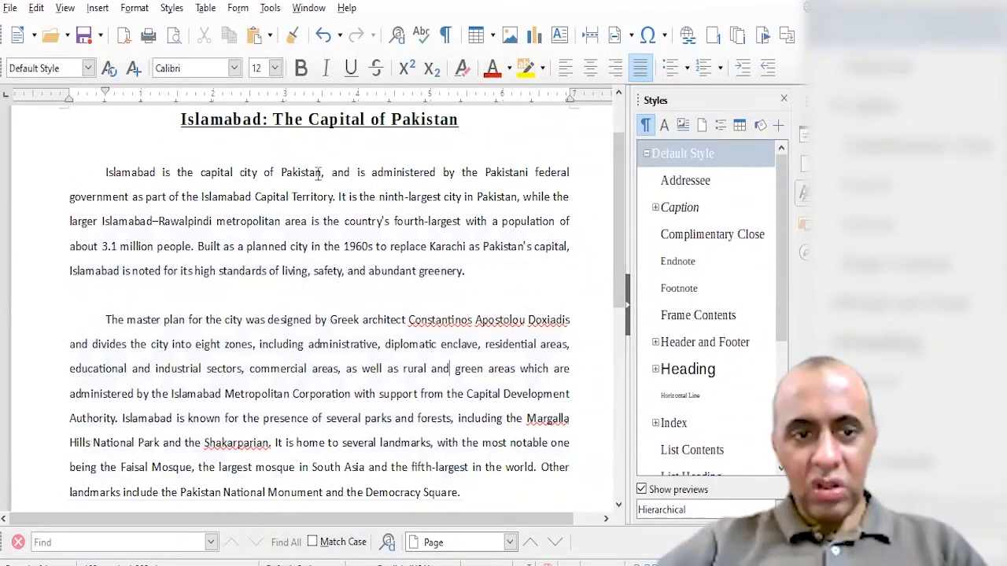
Step: Highlight parts of the body text and the title to compare their fonts
{"action": "left_click_drag", "start_coordinate": [318, 172], "coordinate": [437, 344]}
{"action": "left_click_drag", "start_coordinate": [250, 119], "coordinate": [350, 119]}
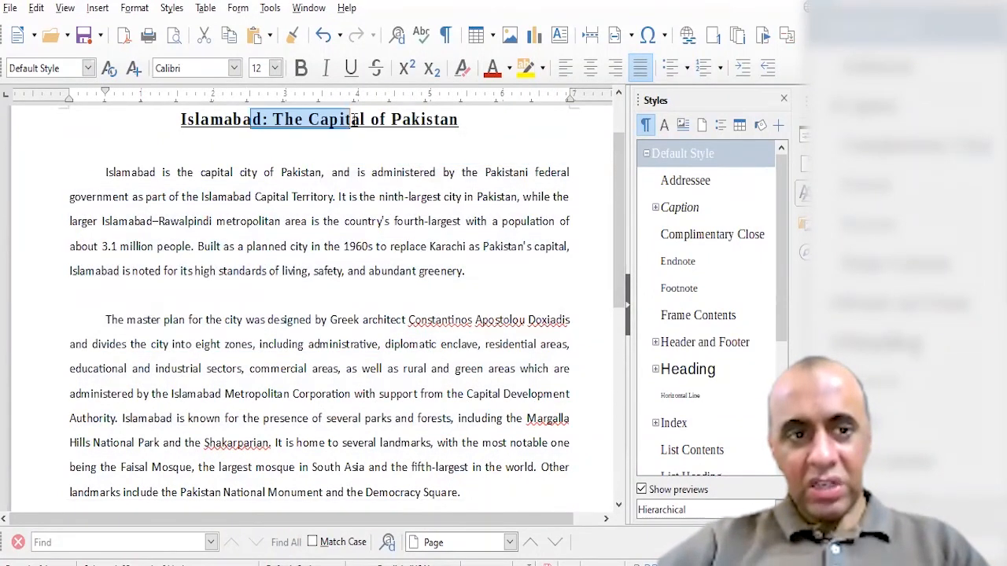
{"action": "left_click", "coordinate": [354, 120]}
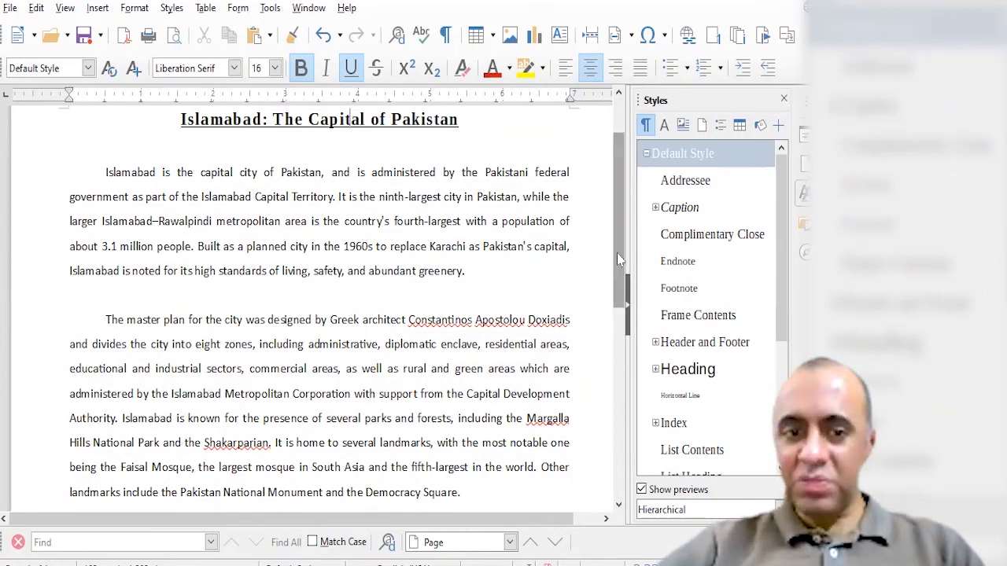
Step: Switch to Notepad and highlight the listed heading and paragraph formatting values to review them
{"action": "mouse_move", "coordinate": [619, 251]}
{"action": "left_mouse_down"}
{"action": "mouse_move", "coordinate": [621, 239]}
{"action": "mouse_move", "coordinate": [623, 252]}
{"action": "left_mouse_up"}
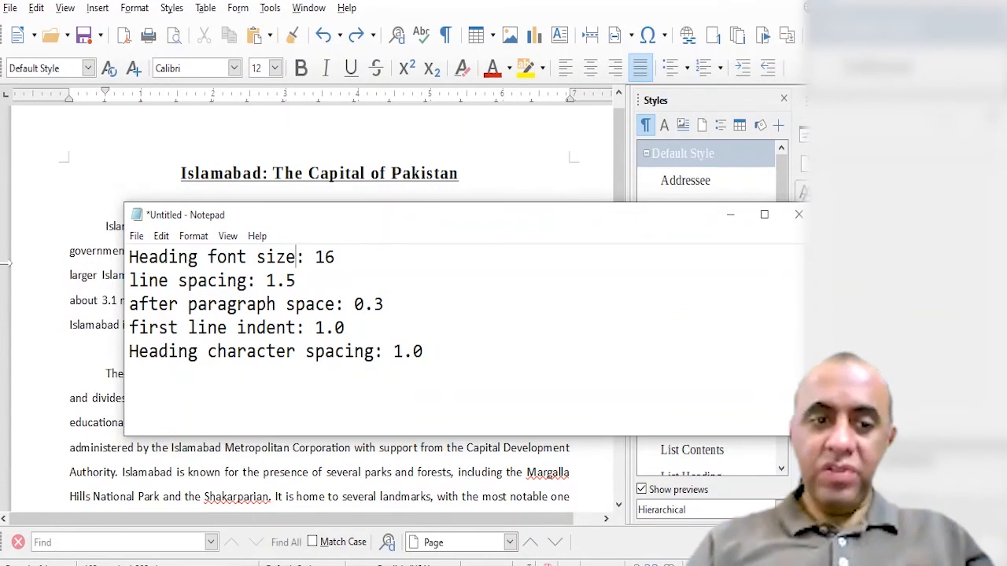
{"action": "left_click_drag", "start_coordinate": [125, 256], "coordinate": [417, 366]}
{"action": "left_click", "coordinate": [480, 359]}
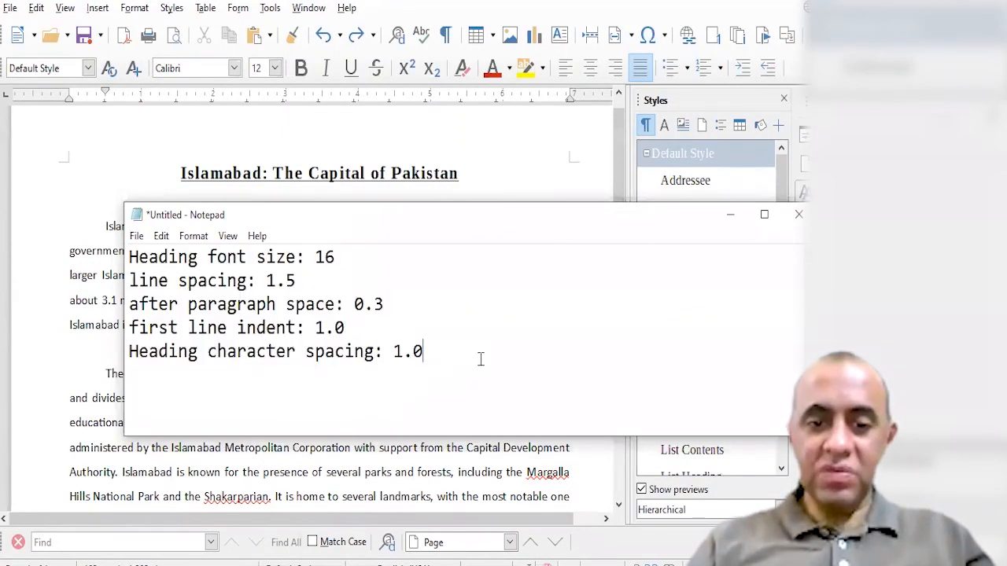